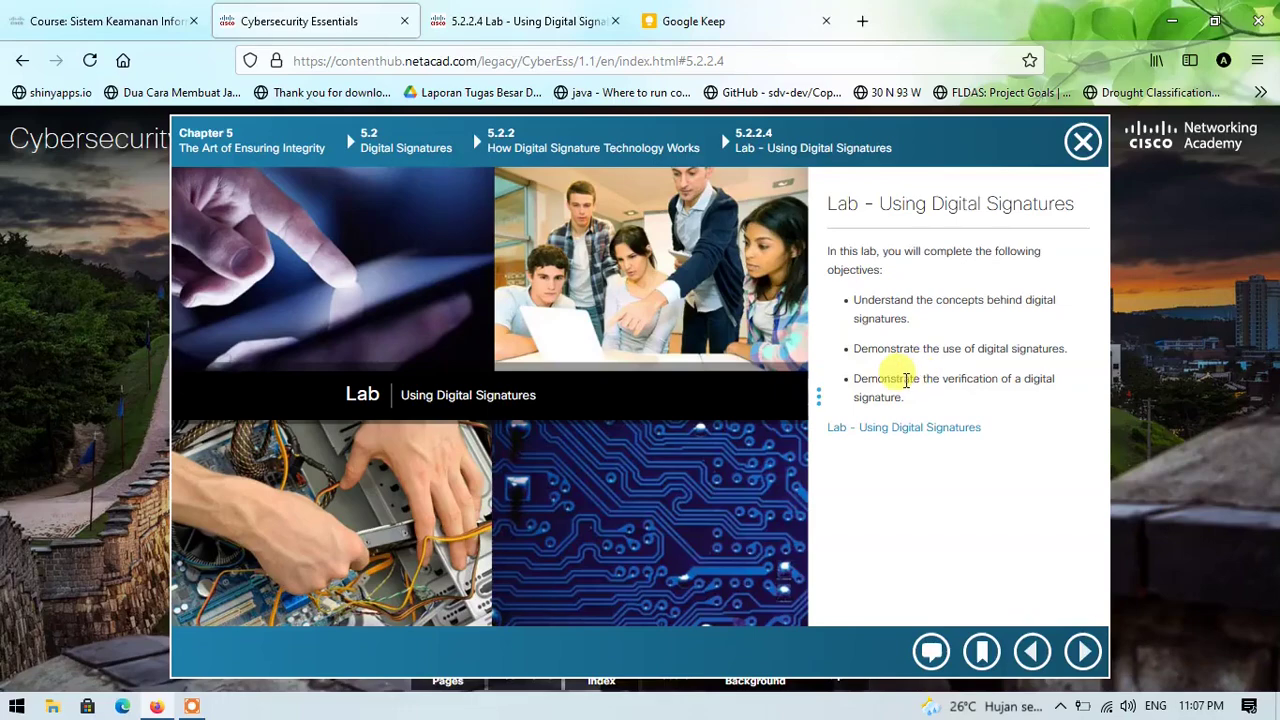
Open the Using Digital Signatures lab PDF and read the objectives, the Table 1 RSA keys, signing Step 1 and the Table 2 signature.
left_click(556, 20)
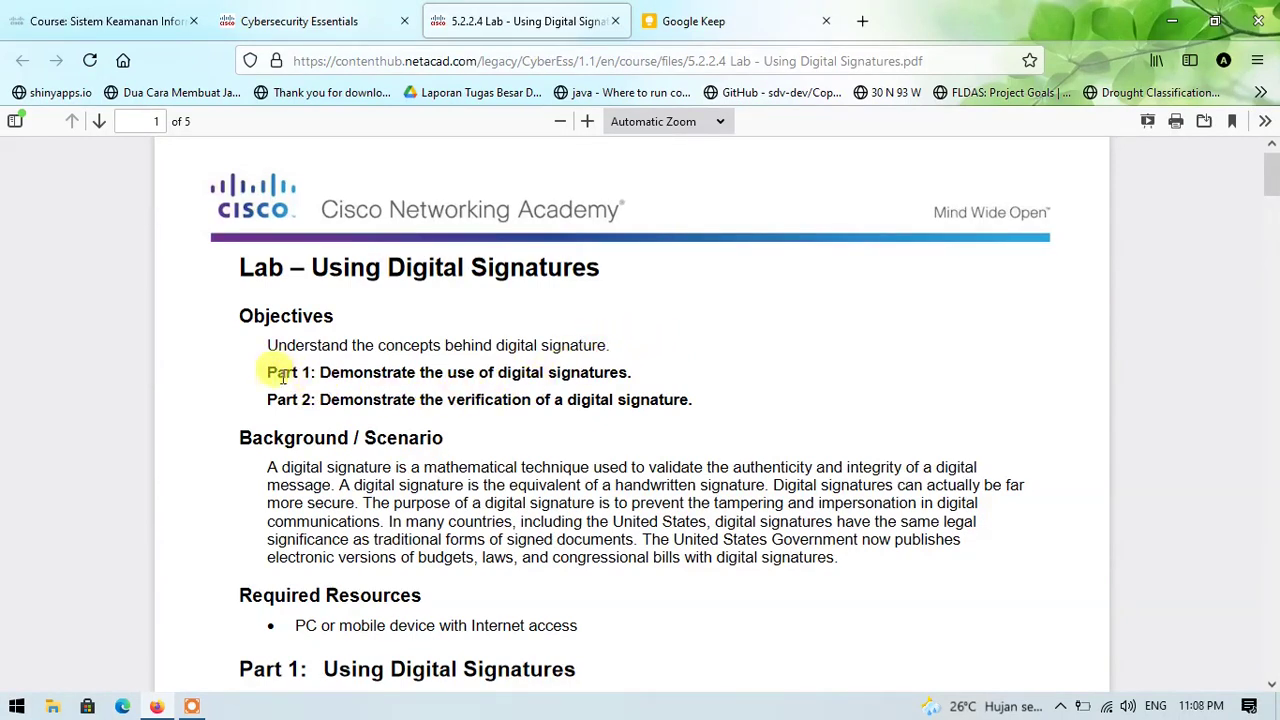
left_click_drag(268, 370, 639, 372)
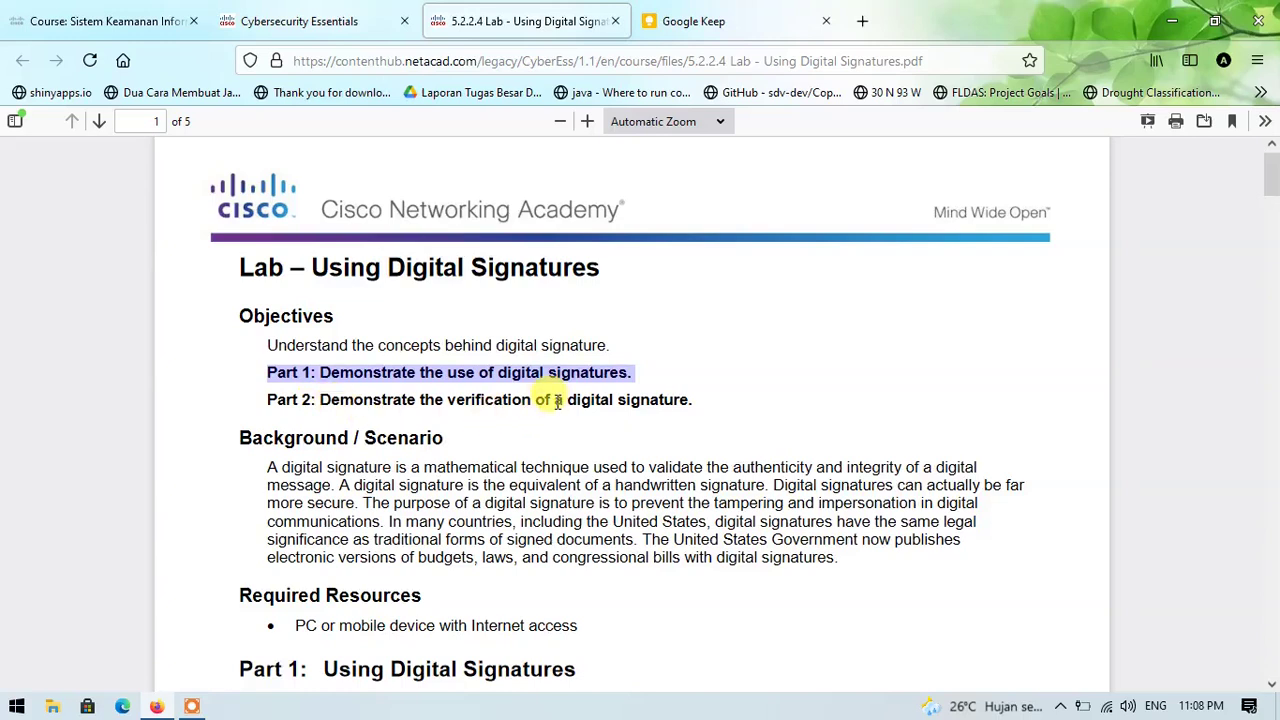
left_click(752, 400)
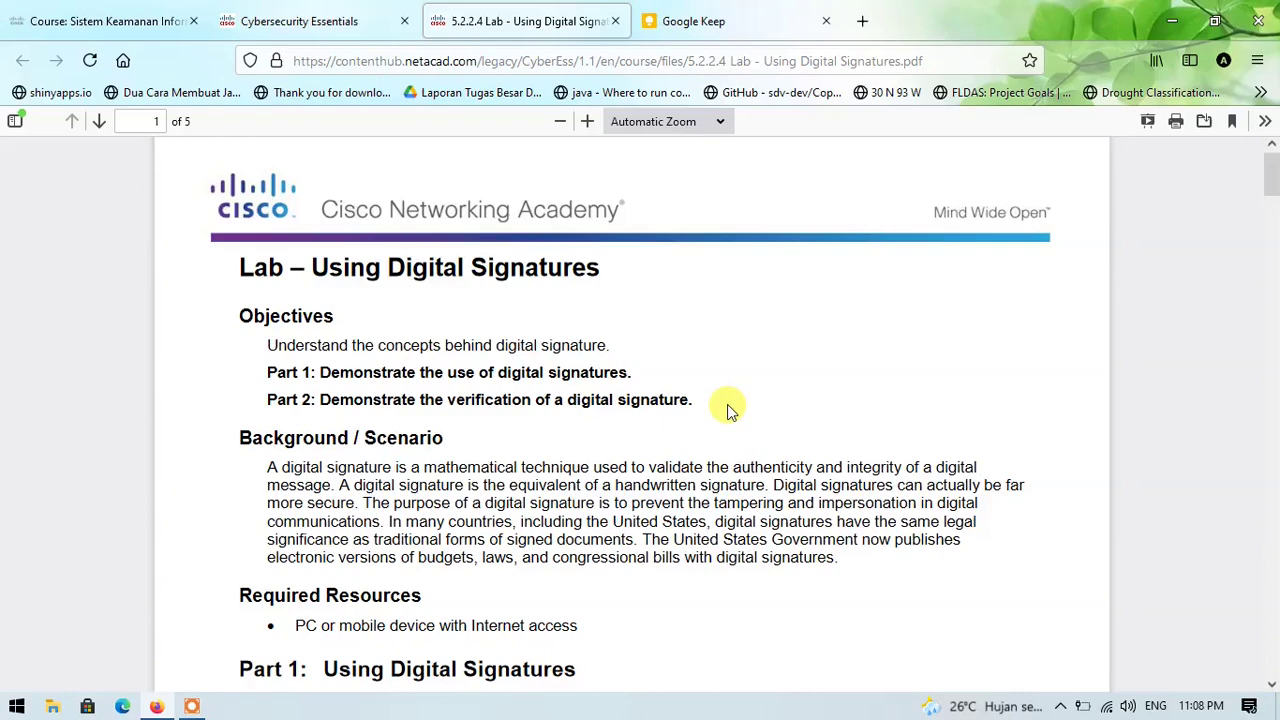
scroll(634, 408, "down", 5)
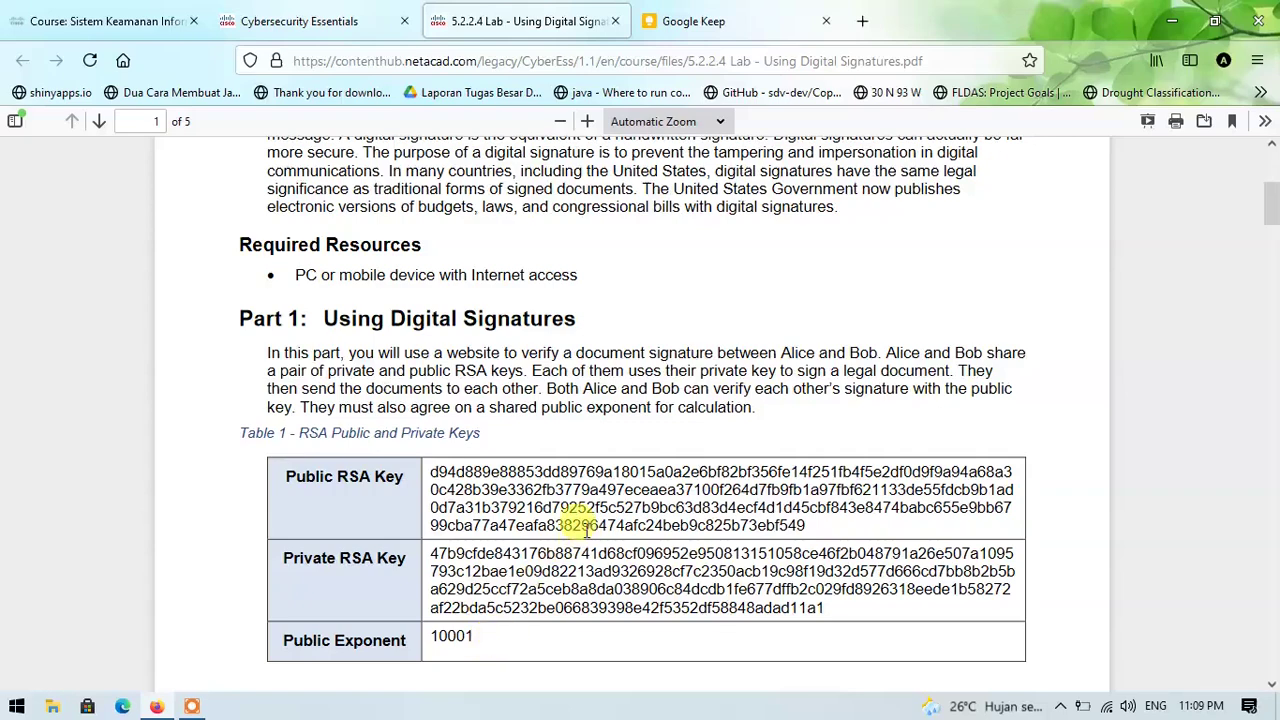
scroll(846, 468, "down", 5)
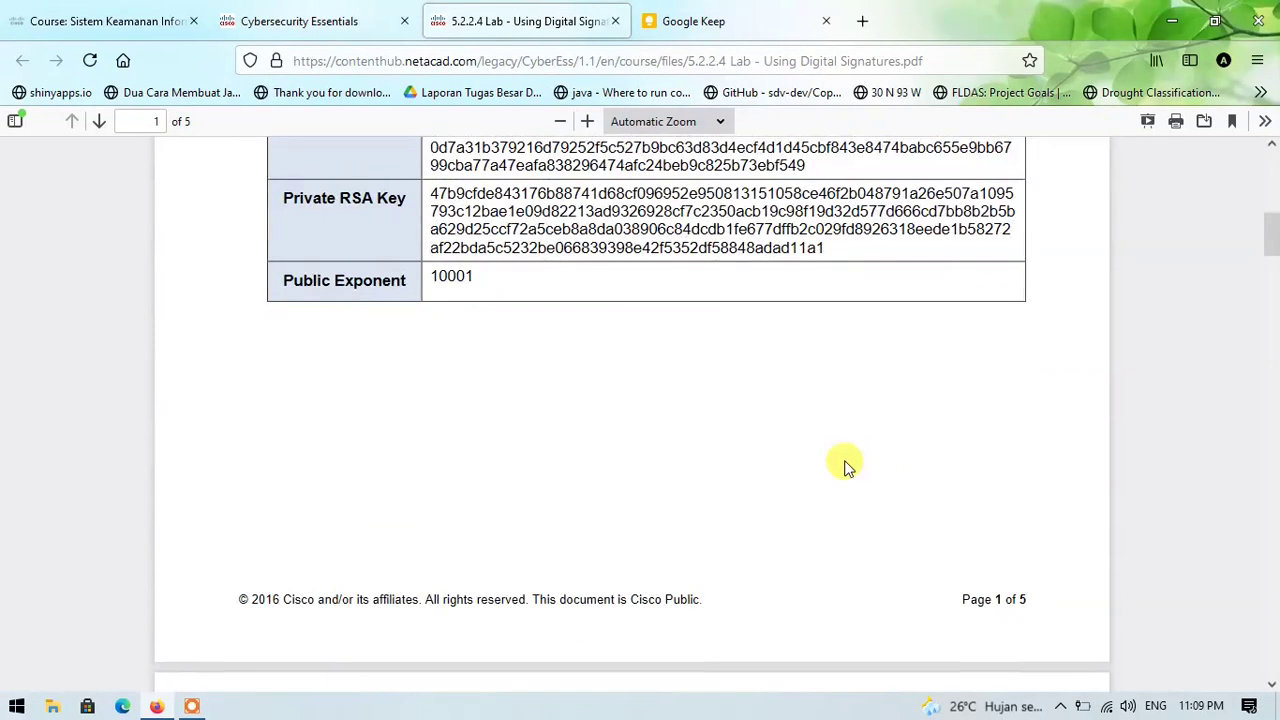
scroll(846, 468, "down", 4)
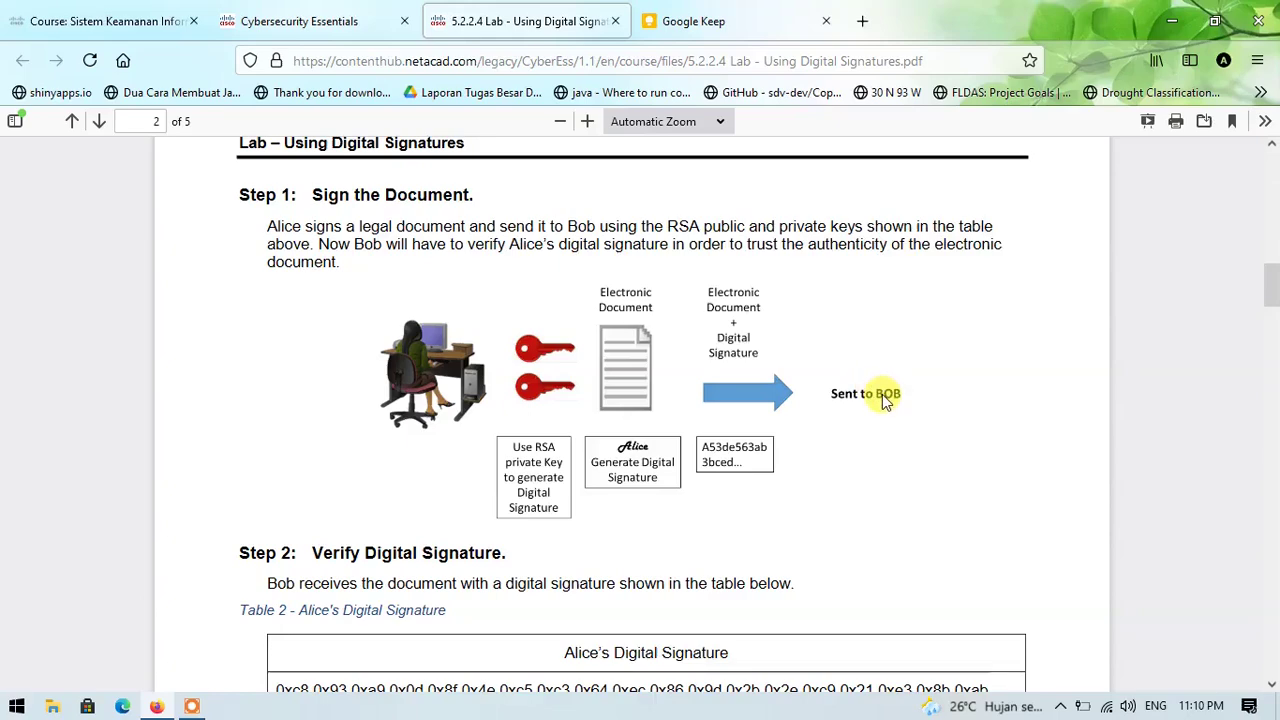
scroll(880, 400, "down", 4)
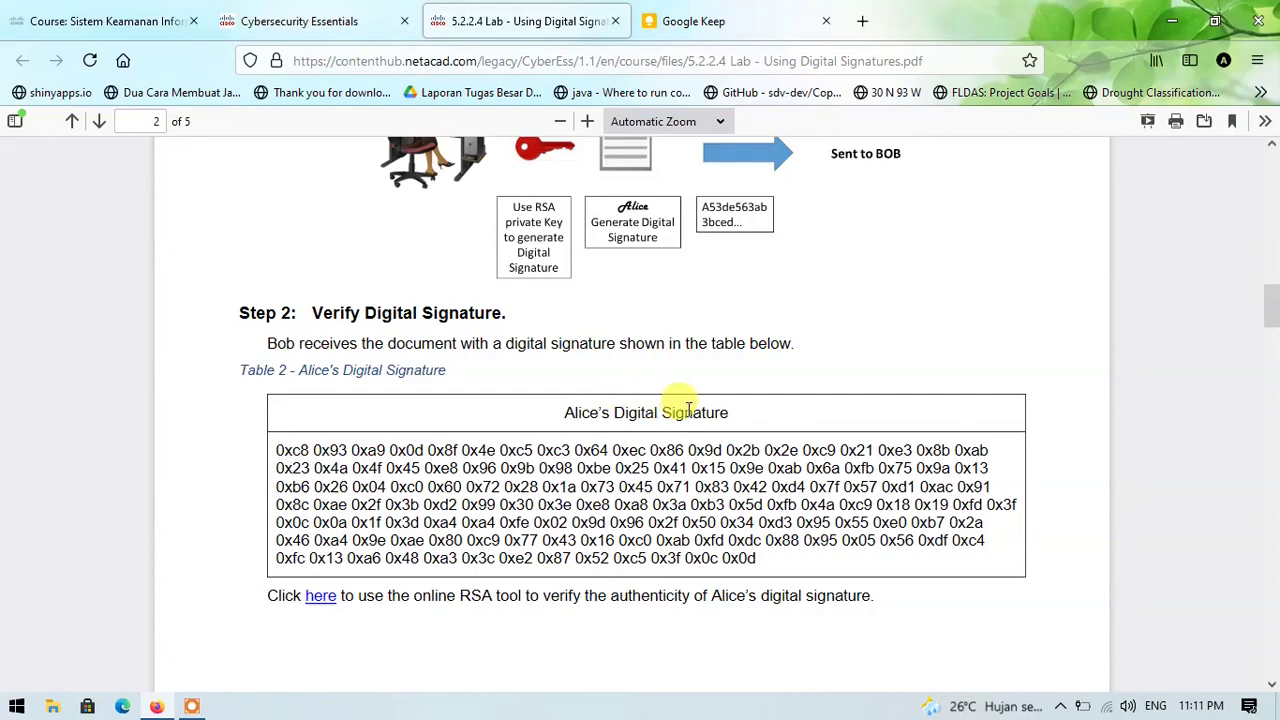
scroll(650, 420, "down", 2)
mouse_move(735, 415)
left_mouse_down()
mouse_move(605, 430)
mouse_move(774, 434)
mouse_move(766, 443)
mouse_move(762, 430)
mouse_move(762, 443)
left_mouse_up()
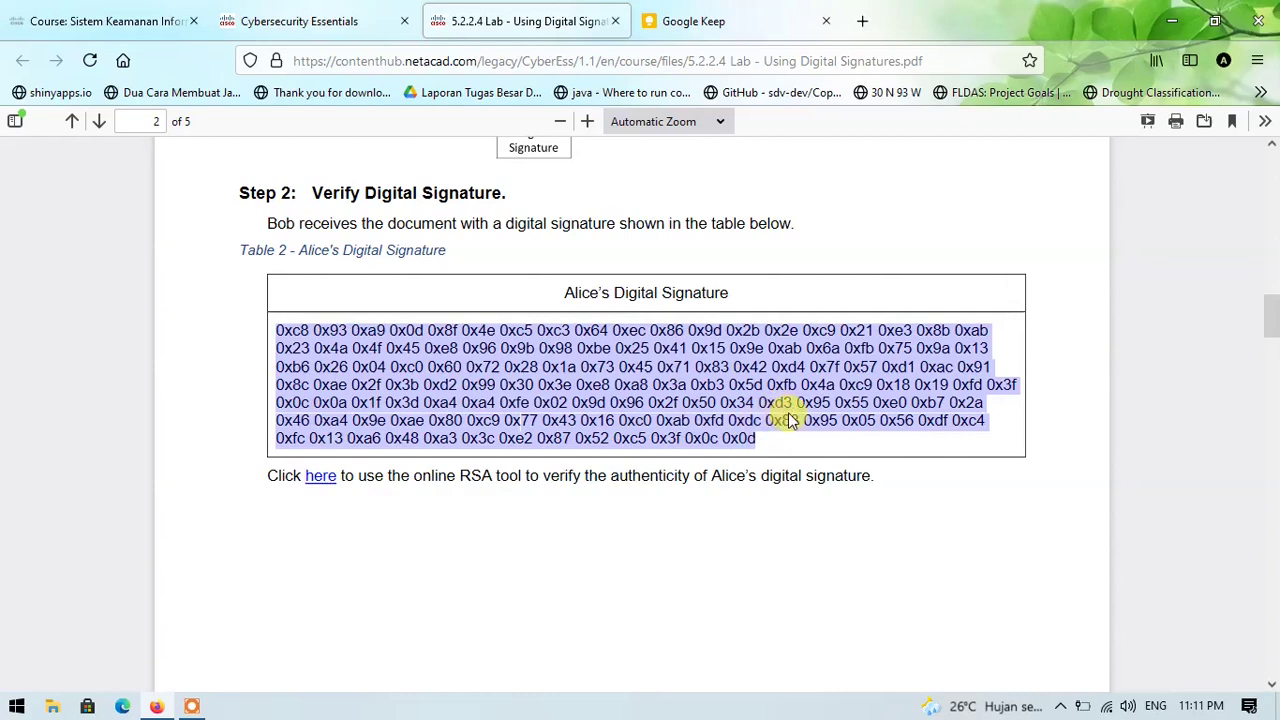
left_click(782, 415)
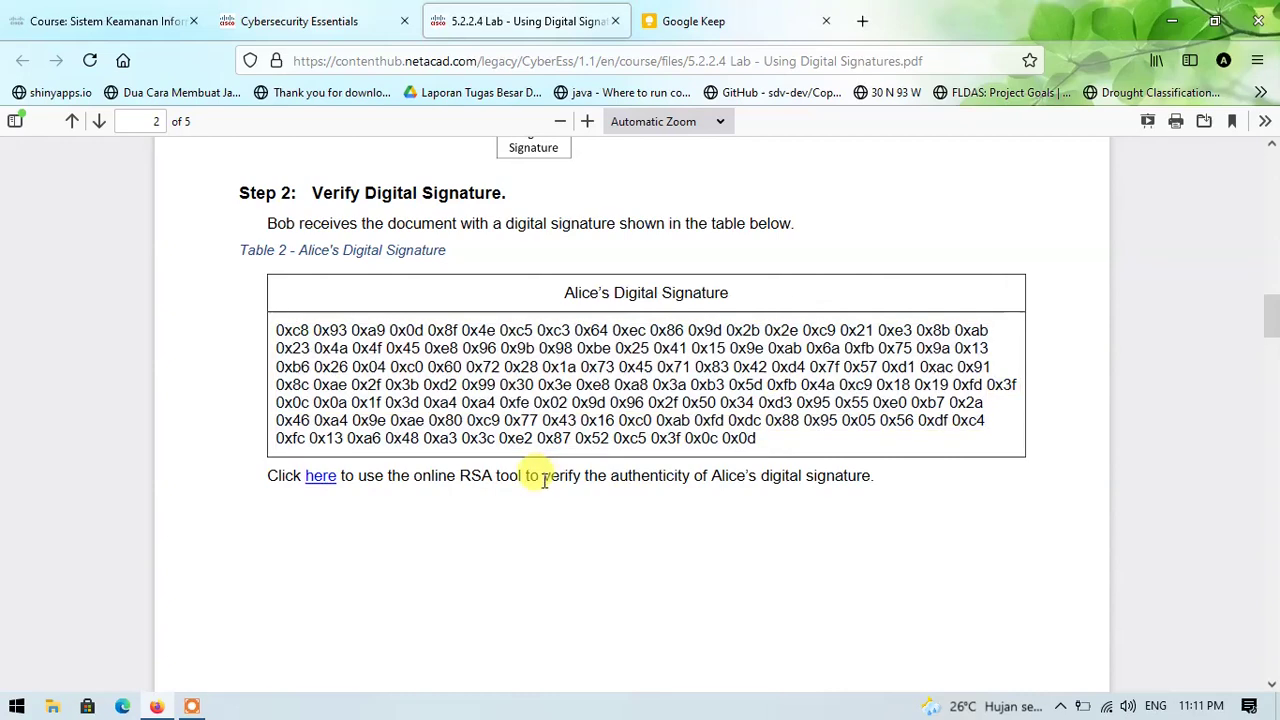
Open the linked online RSA tool in a new tab and review the Table 3 example in the lab PDF.
right_click(320, 478)
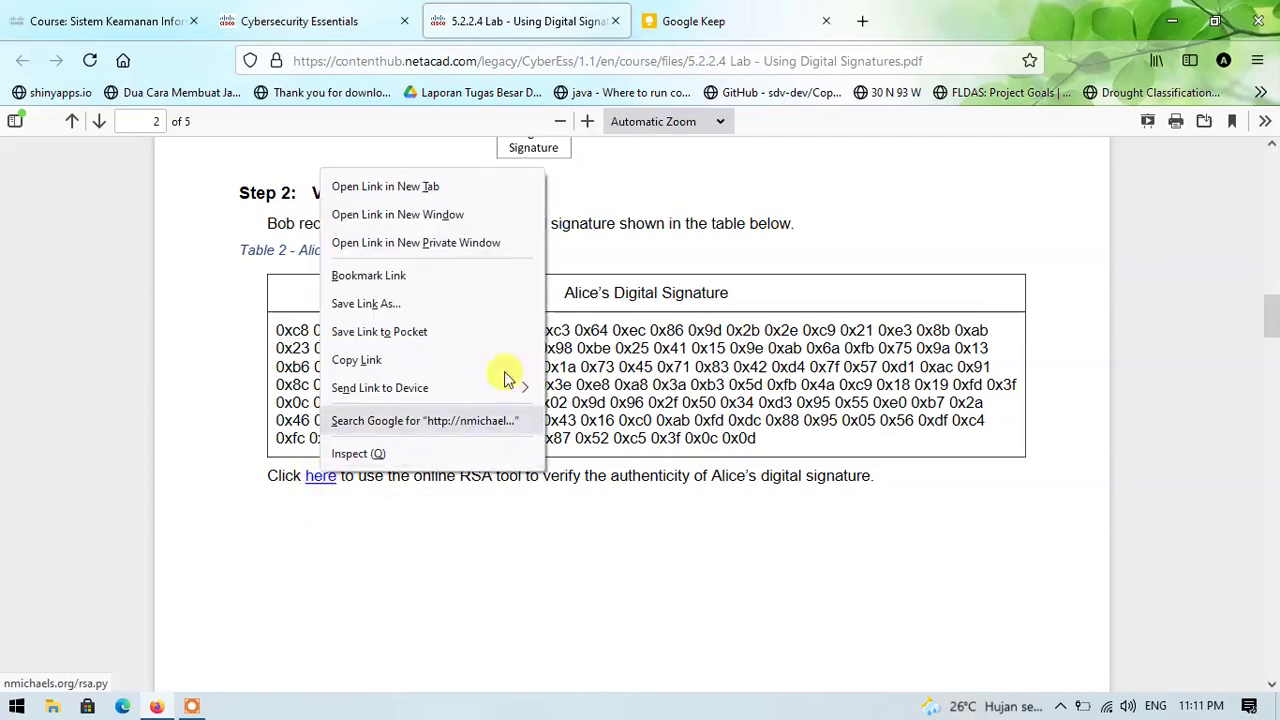
left_click(455, 188)
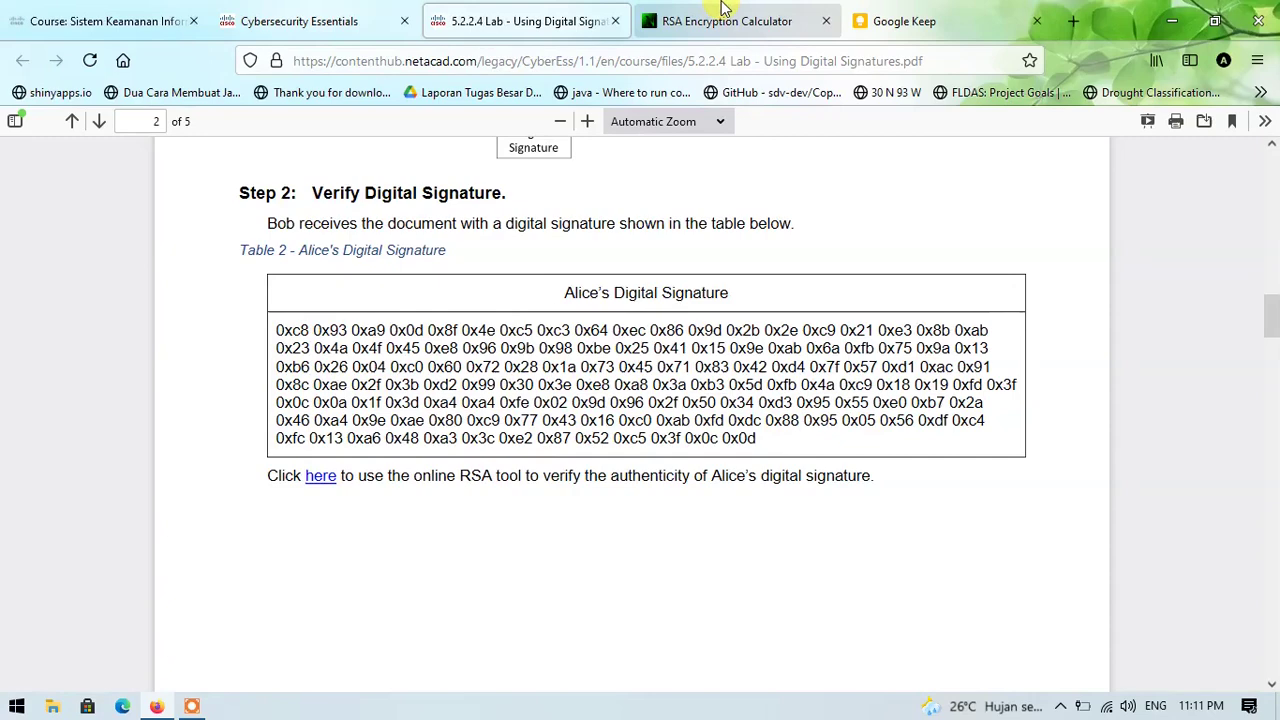
scroll(694, 263, "down", 10)
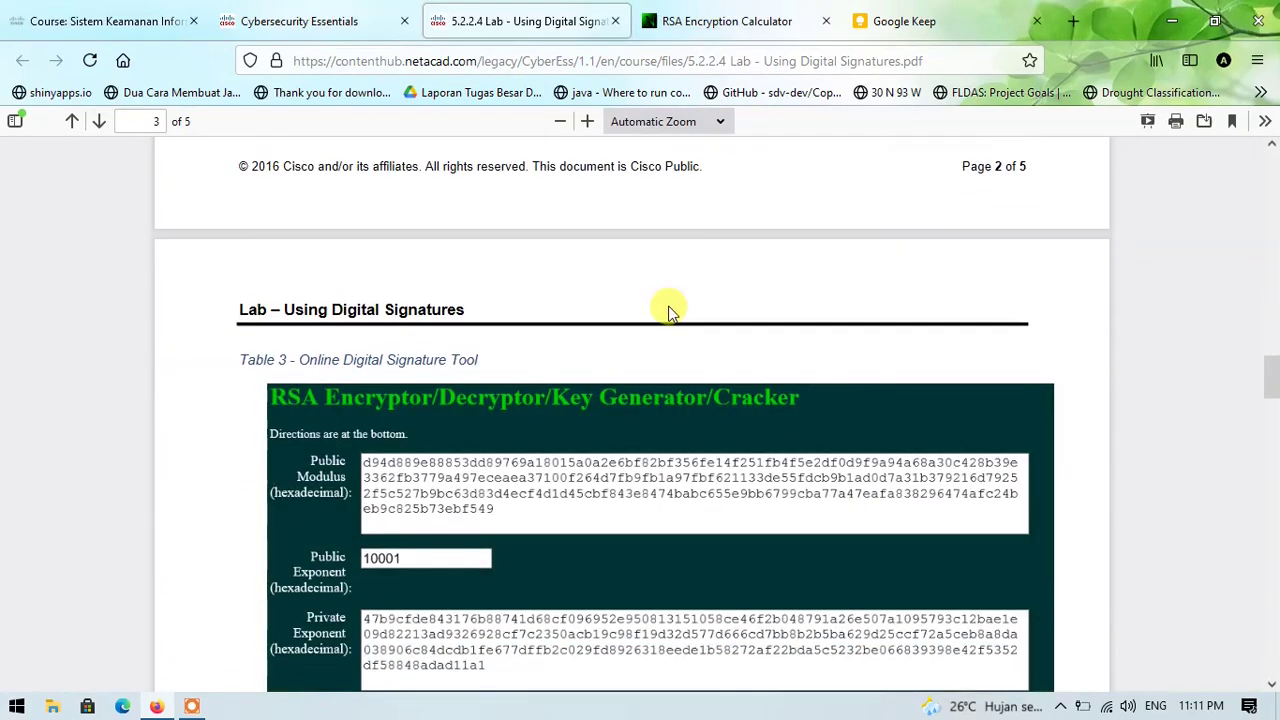
scroll(669, 311, "down", 2)
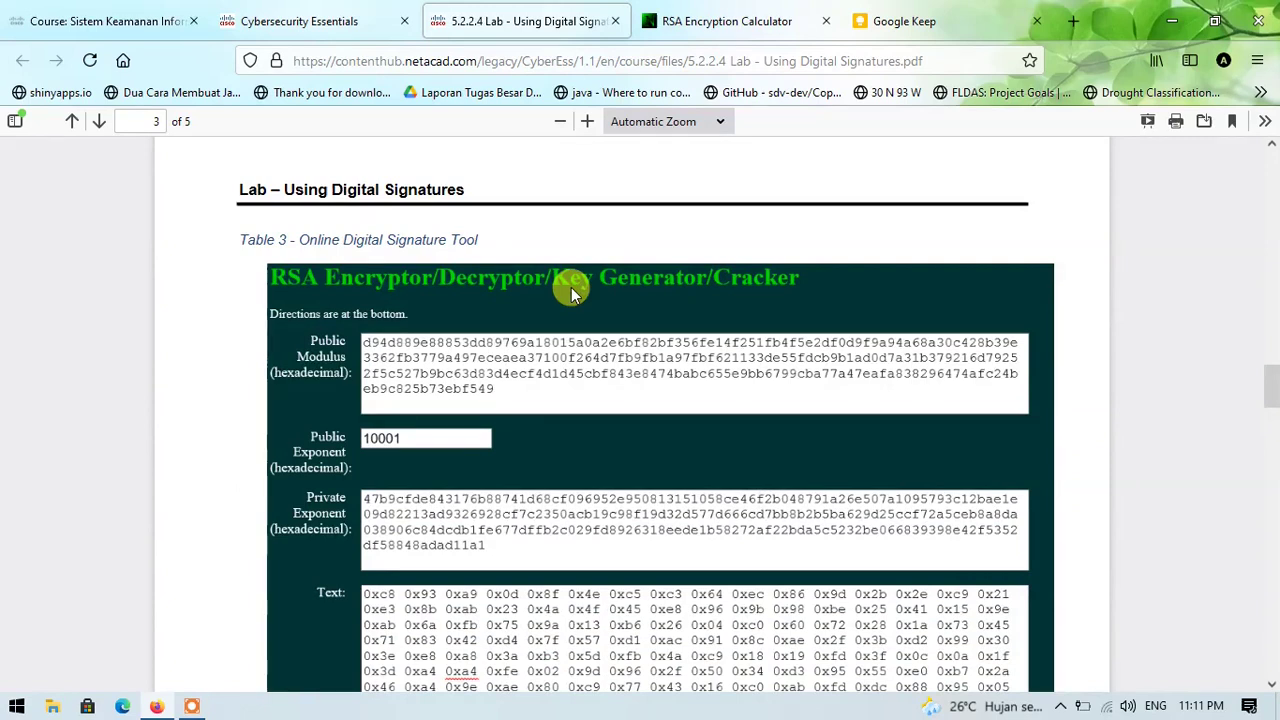
scroll(633, 259, "down", 2)
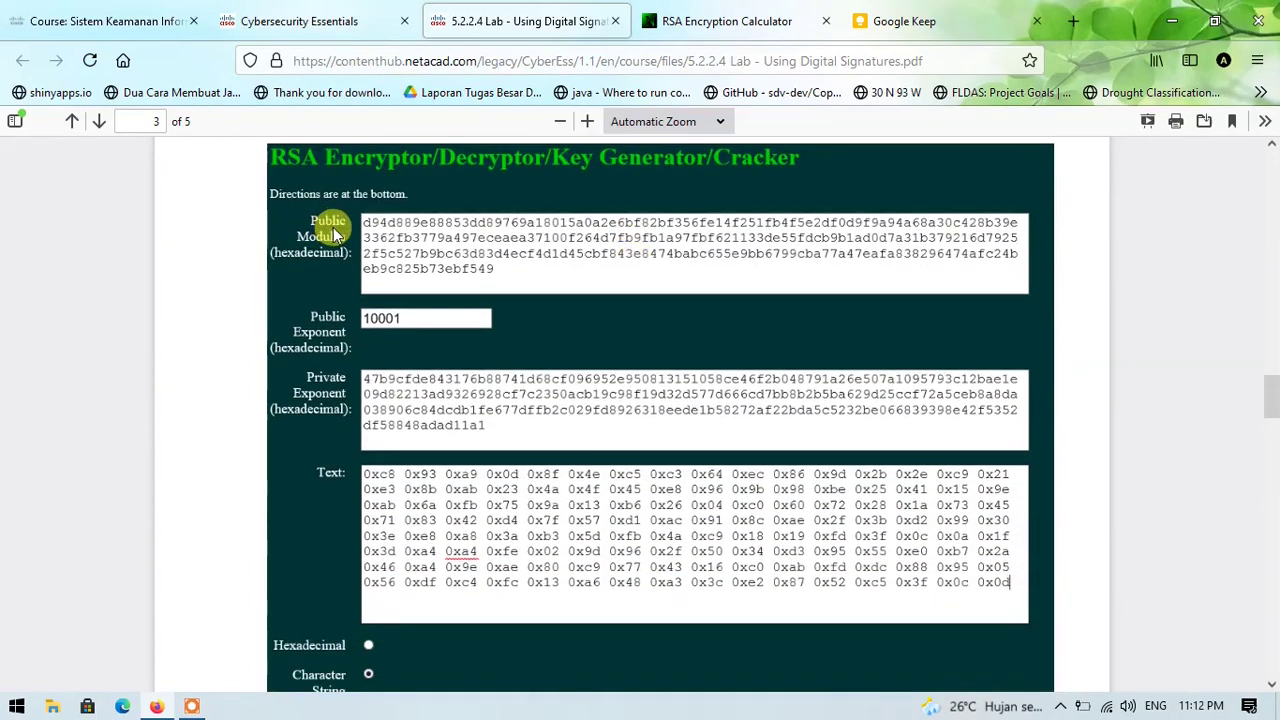
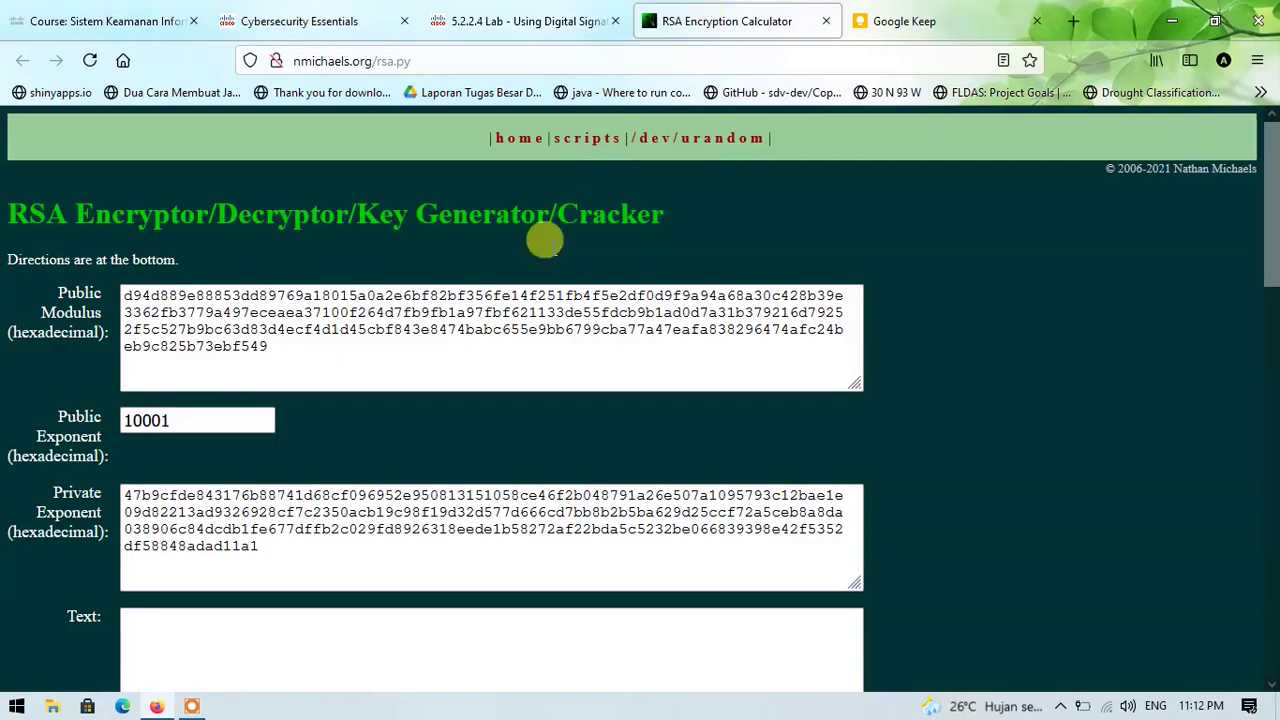
Replace the Public Modulus in the RSA calculator with the public RSA key from Table 1.
left_click_drag(268, 346, 50, 278)
key("ctrl+c")
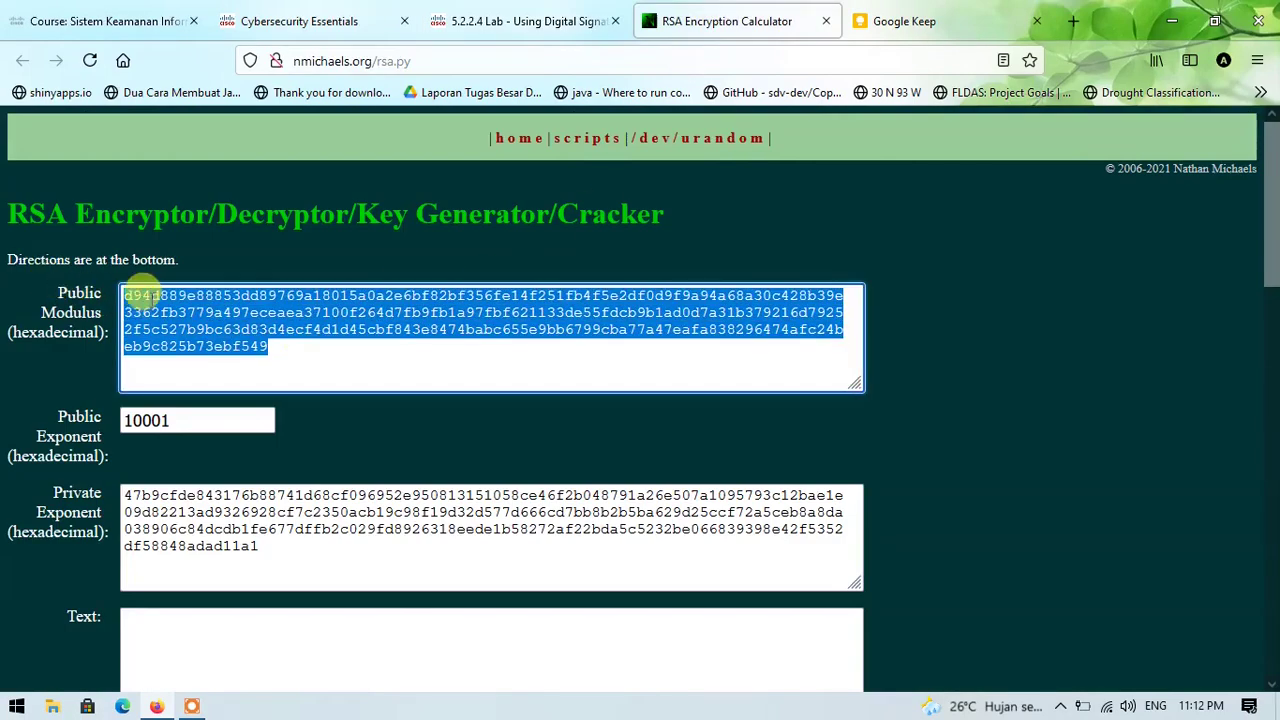
right_click(160, 298)
left_click(240, 443)
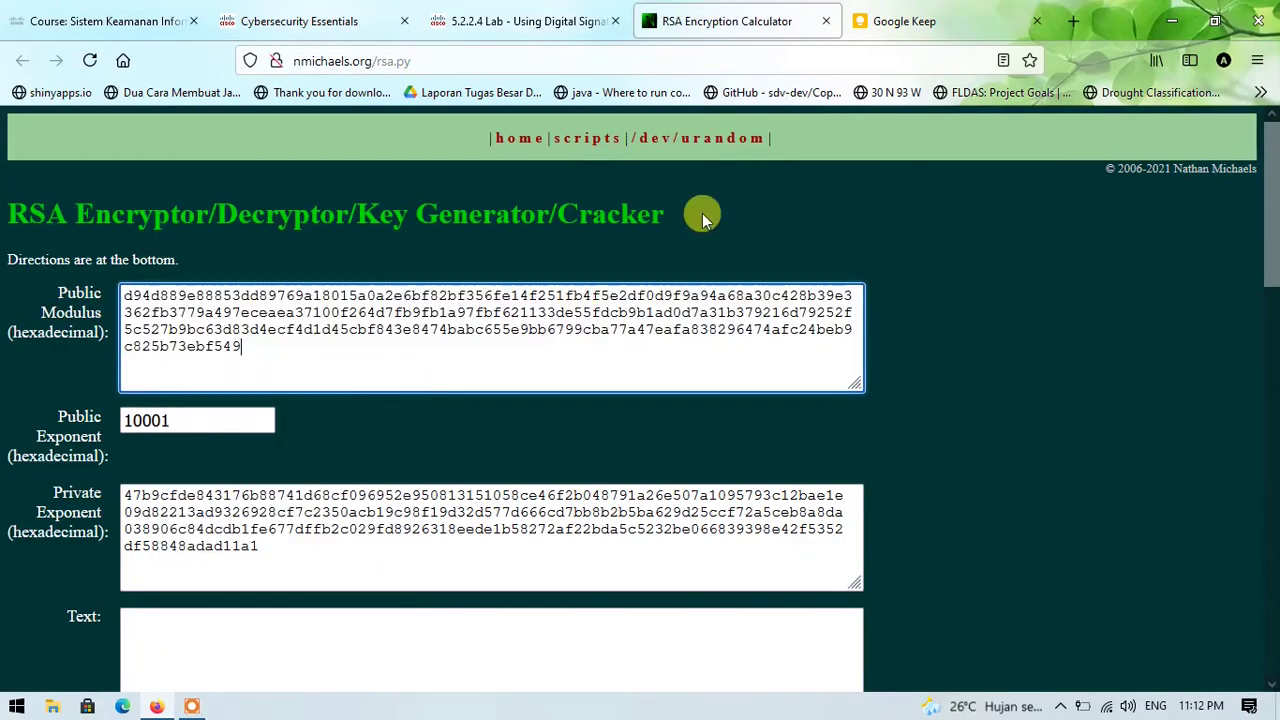
Copy the private RSA key from Table 1 of the lab PDF and replace the calculator's Private Exponent with it.
left_click(548, 8)
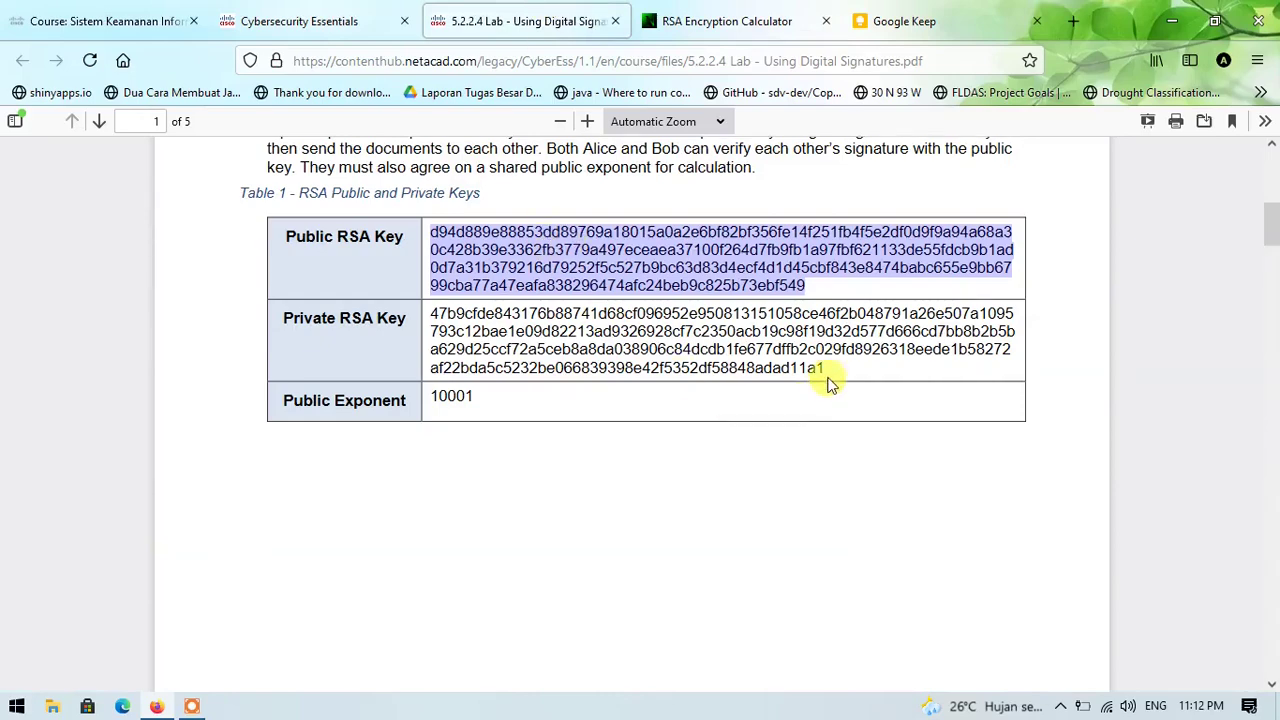
left_click_drag(836, 372, 883, 370)
right_click(662, 346)
left_click(700, 366)
left_click(727, 21)
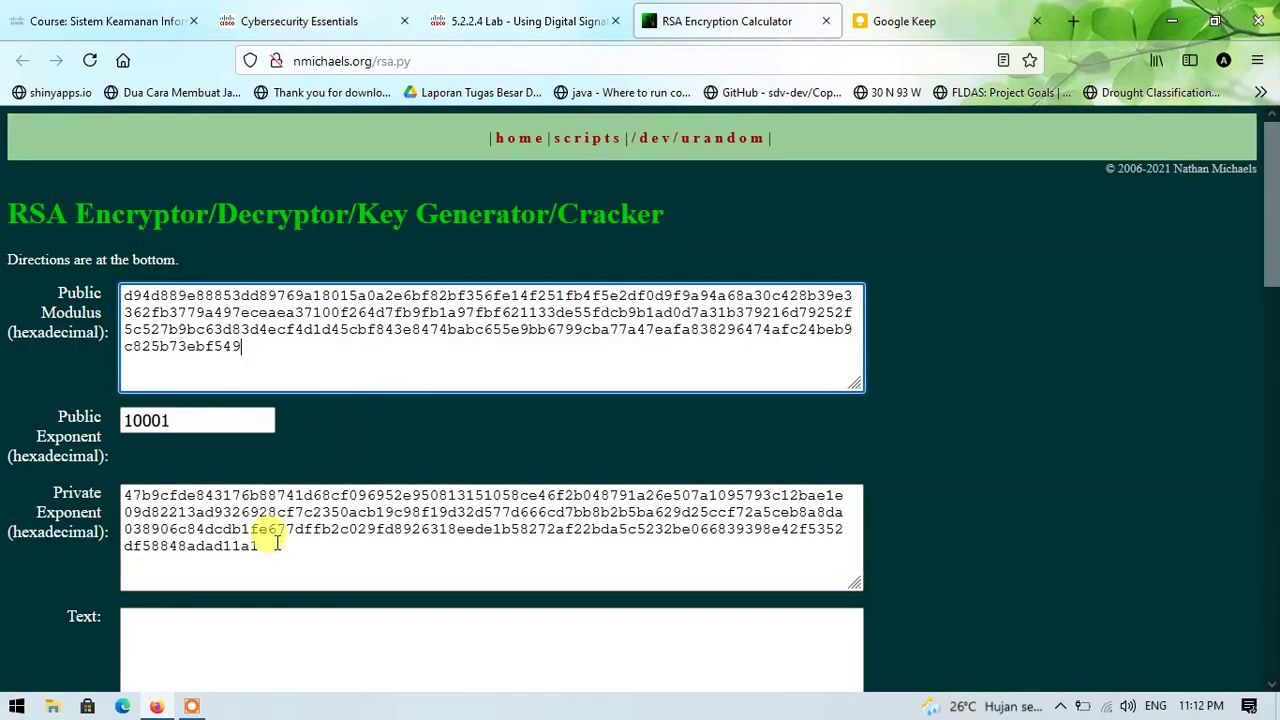
left_click_drag(268, 540, 110, 488)
right_click(164, 492)
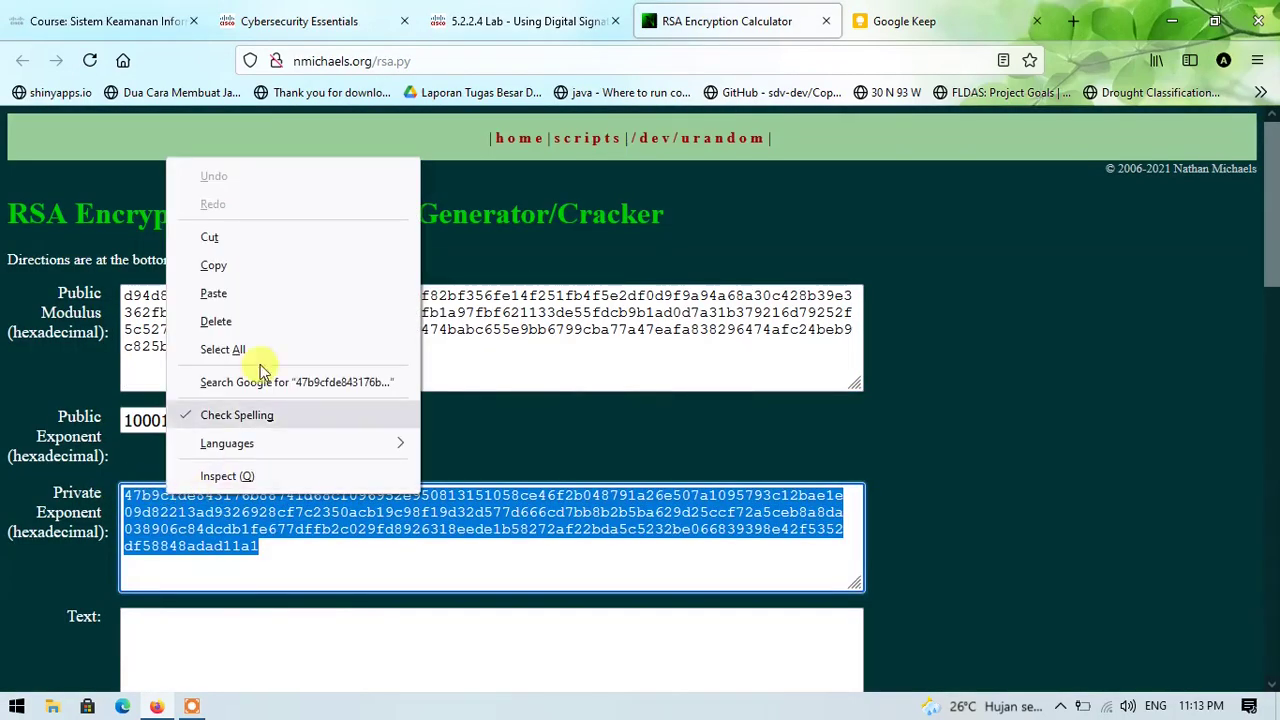
left_click(252, 281)
left_click(283, 563)
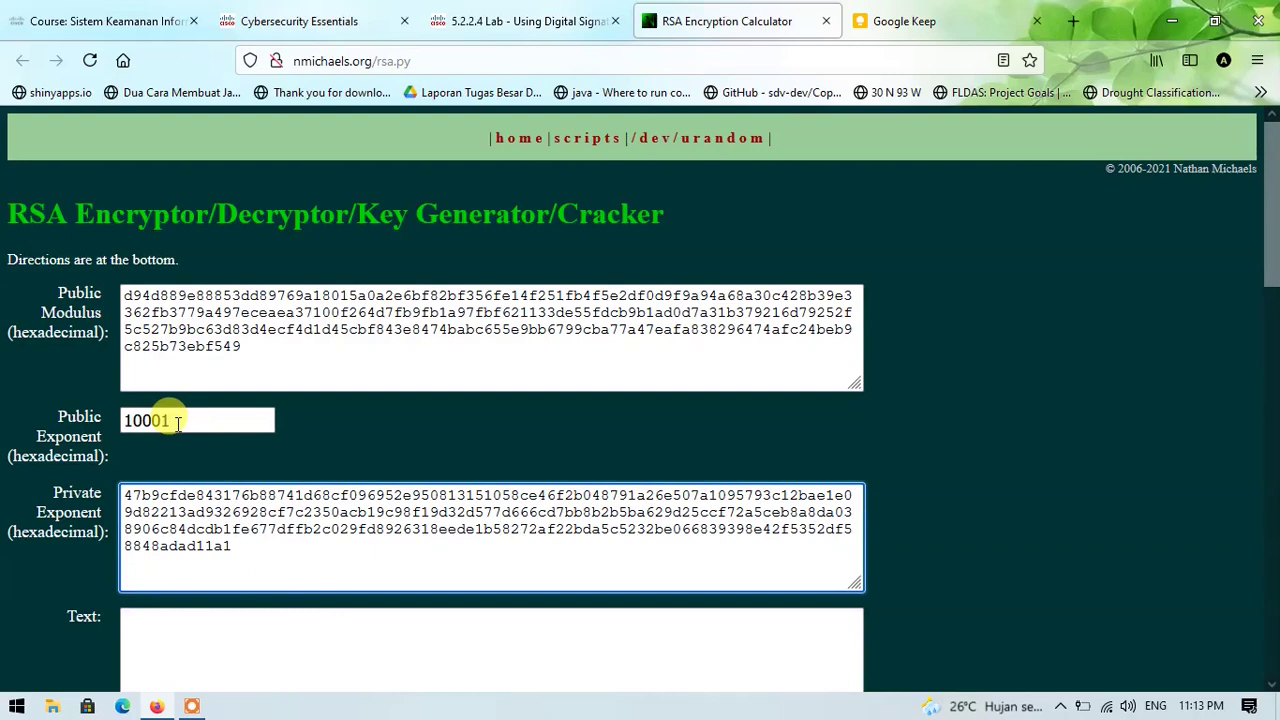
Check the calculator's Public Exponent and read instructions a to d below Table 3 in the lab PDF.
left_click_drag(175, 420, 86, 412)
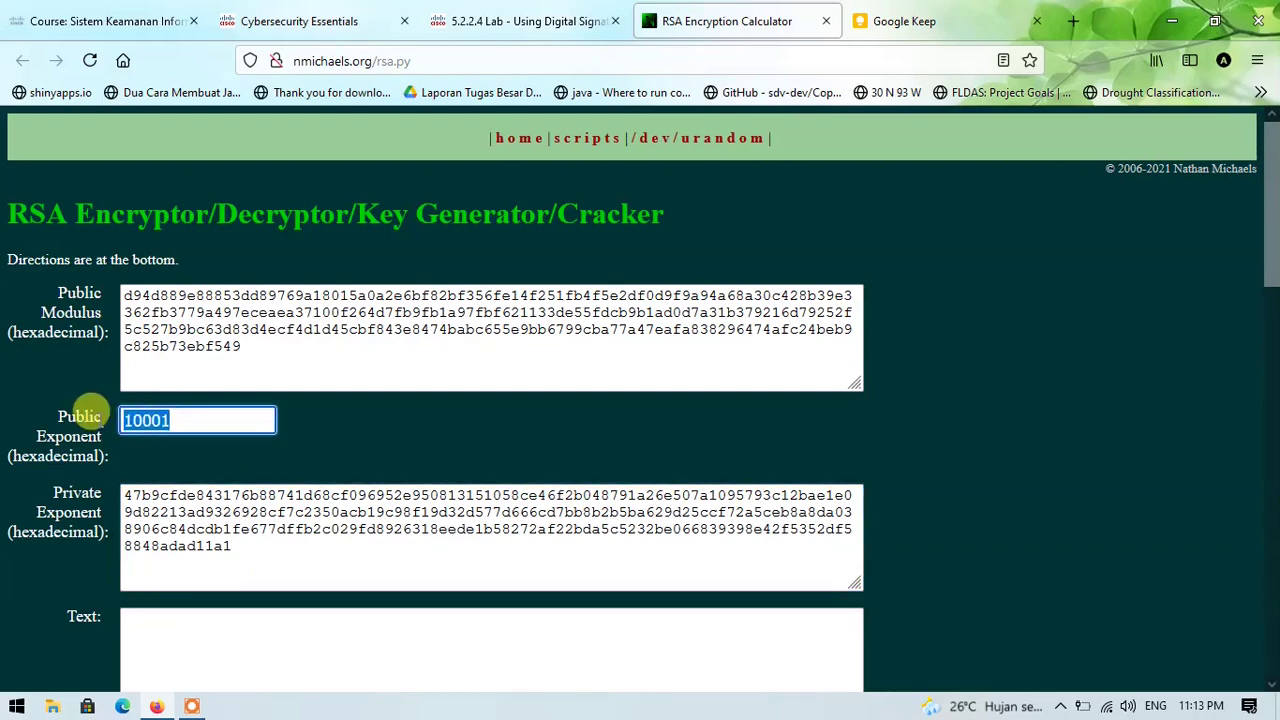
left_click(187, 420)
left_click(597, 10)
scroll(677, 491, "down", 15)
scroll(677, 497, "down", 14)
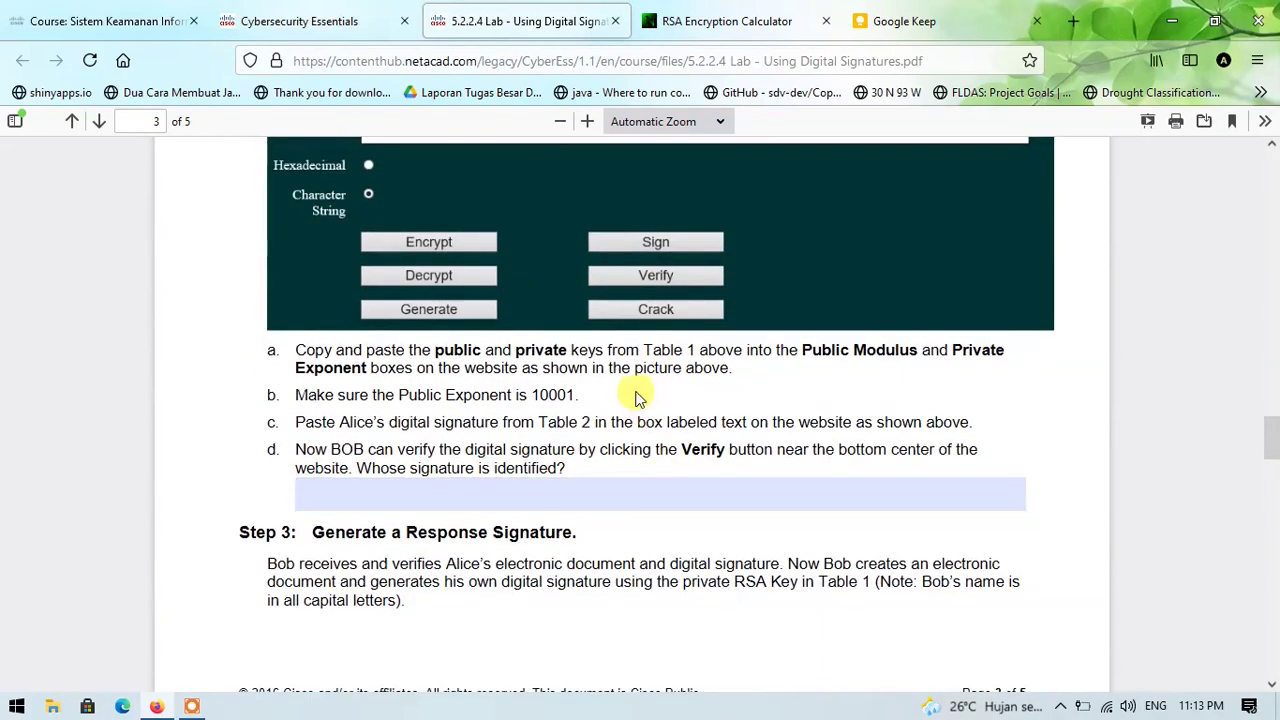
scroll(592, 397, "down", 1)
scroll(592, 397, "down", 2)
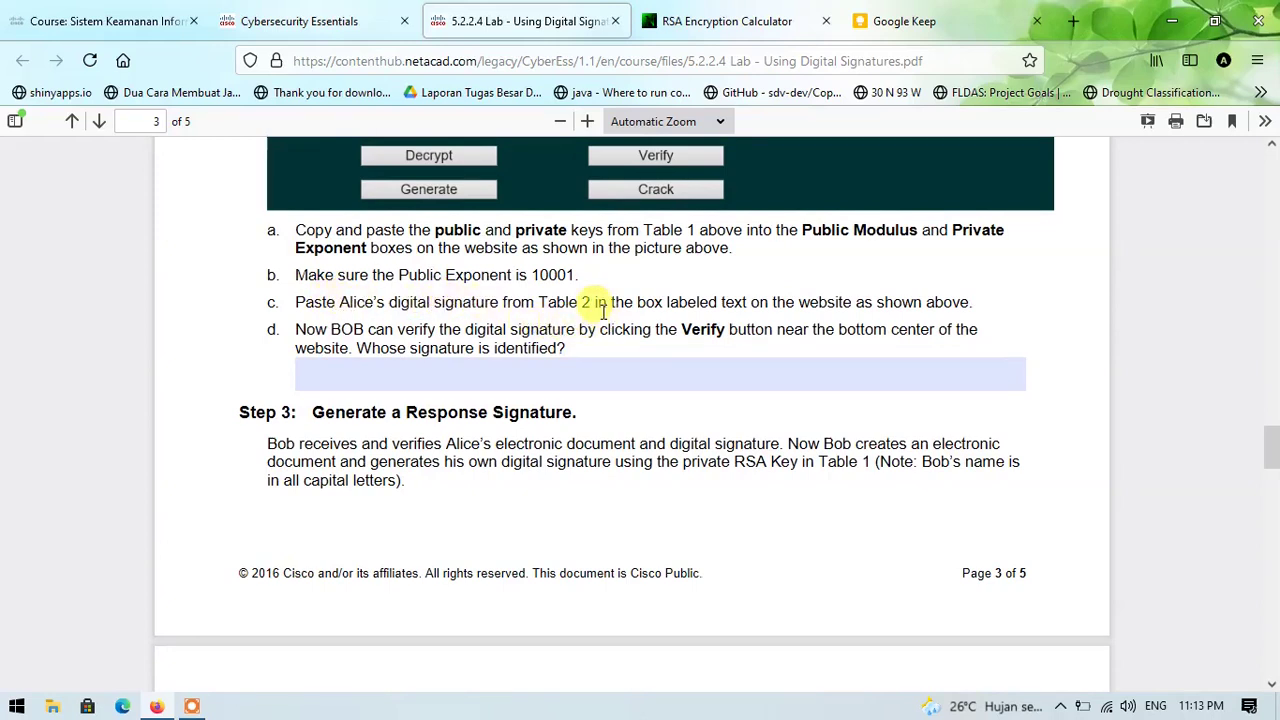
Copy the complete hexadecimal digital signature from Table 2 of the lab PDF into the RSA calculator's Text box.
scroll(602, 310, "up", 10)
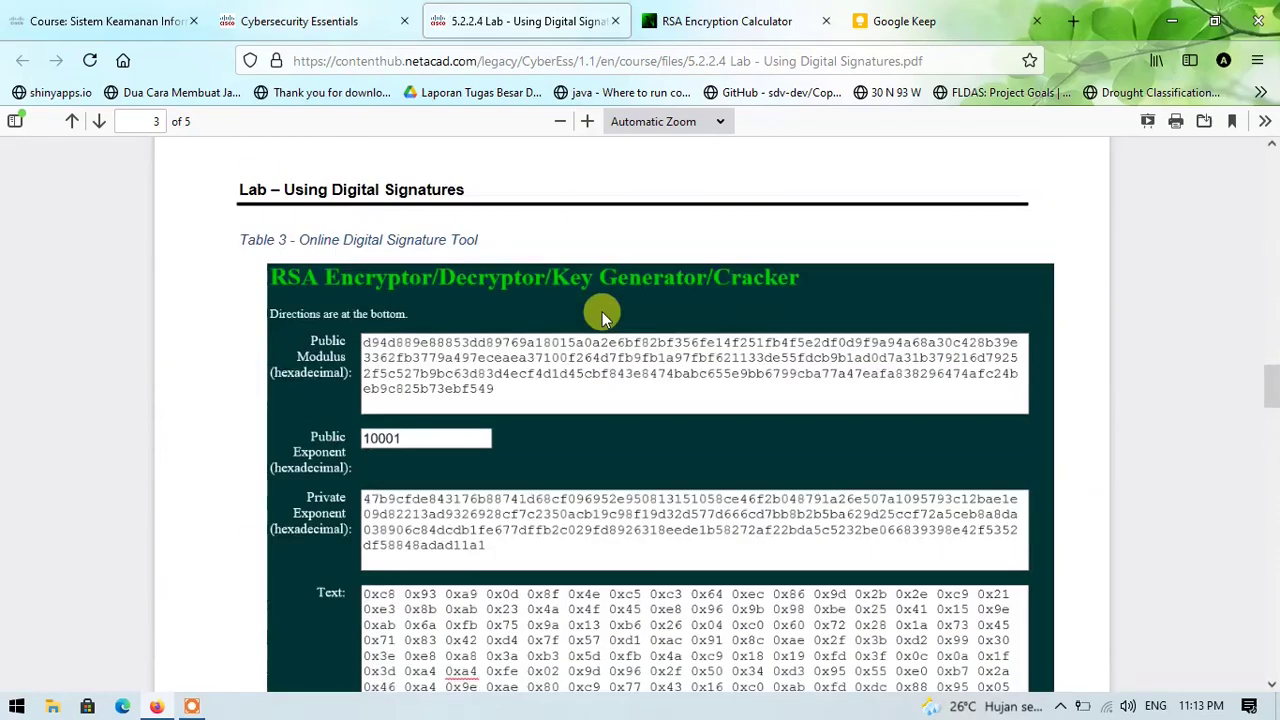
scroll(602, 316, "up", 5)
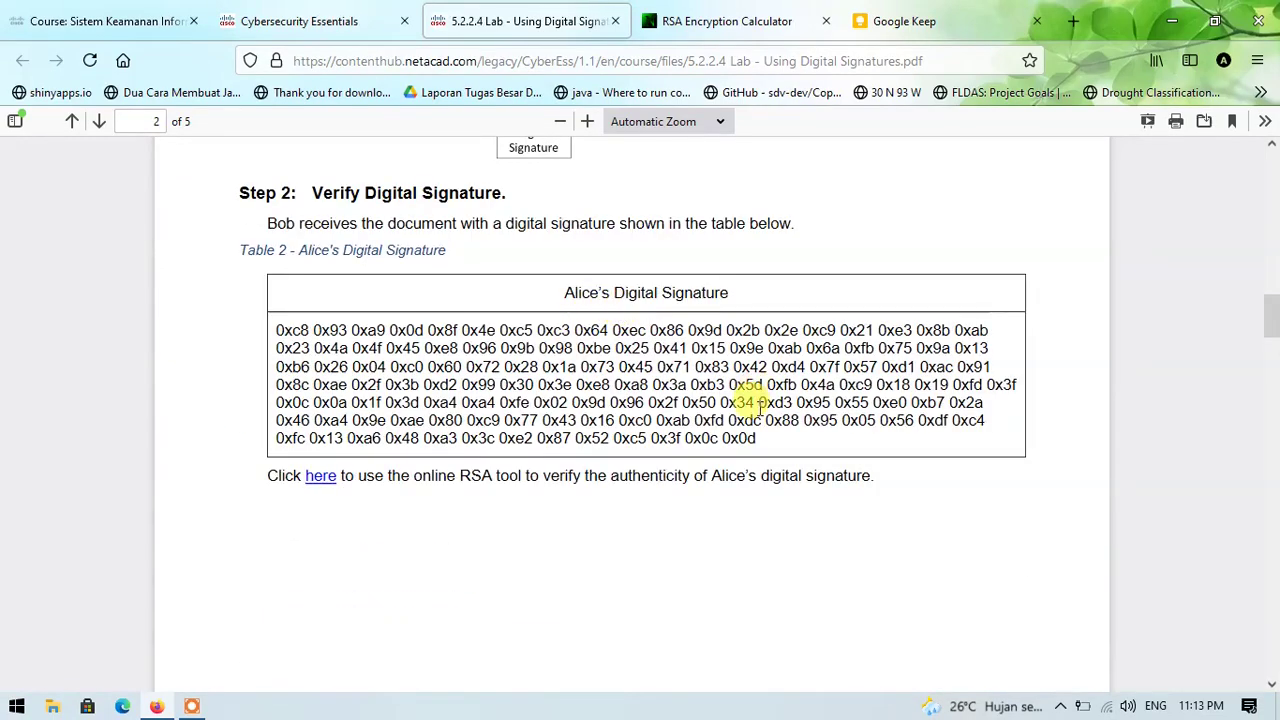
mouse_move(277, 329)
left_mouse_down()
mouse_move(686, 401)
mouse_move(771, 455)
mouse_move(755, 442)
left_mouse_up()
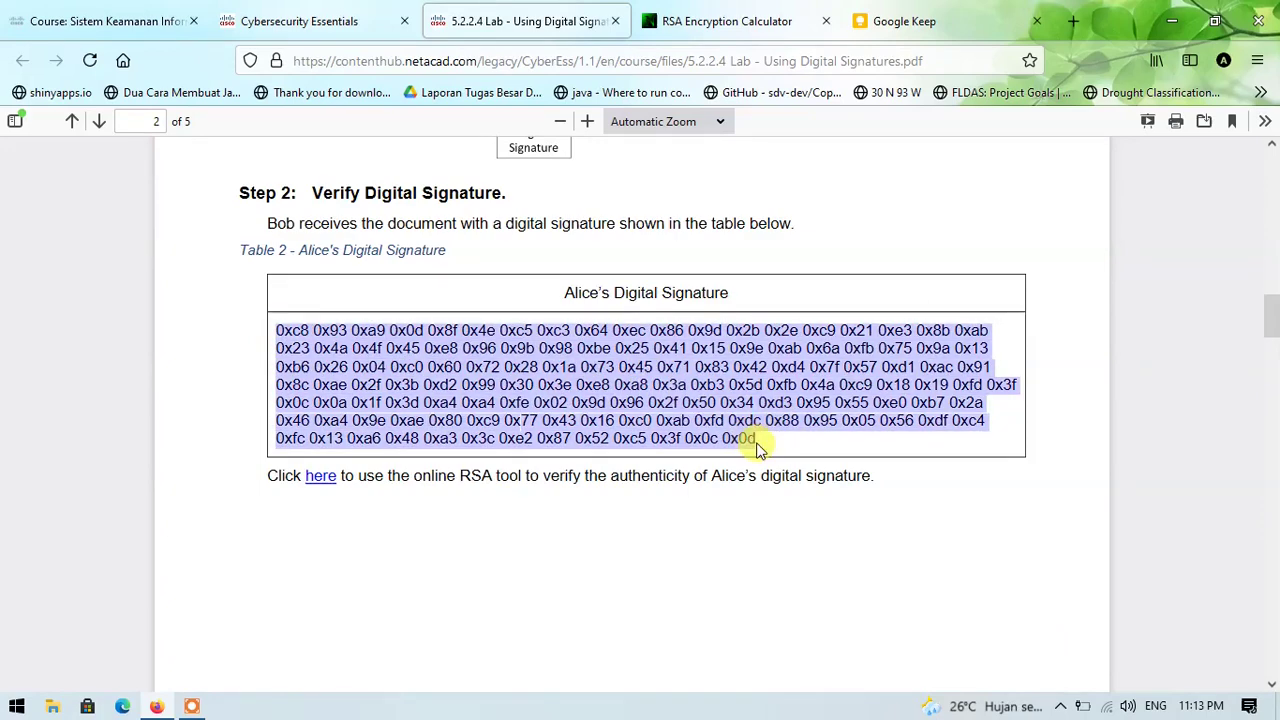
right_click(462, 372)
left_click(530, 393)
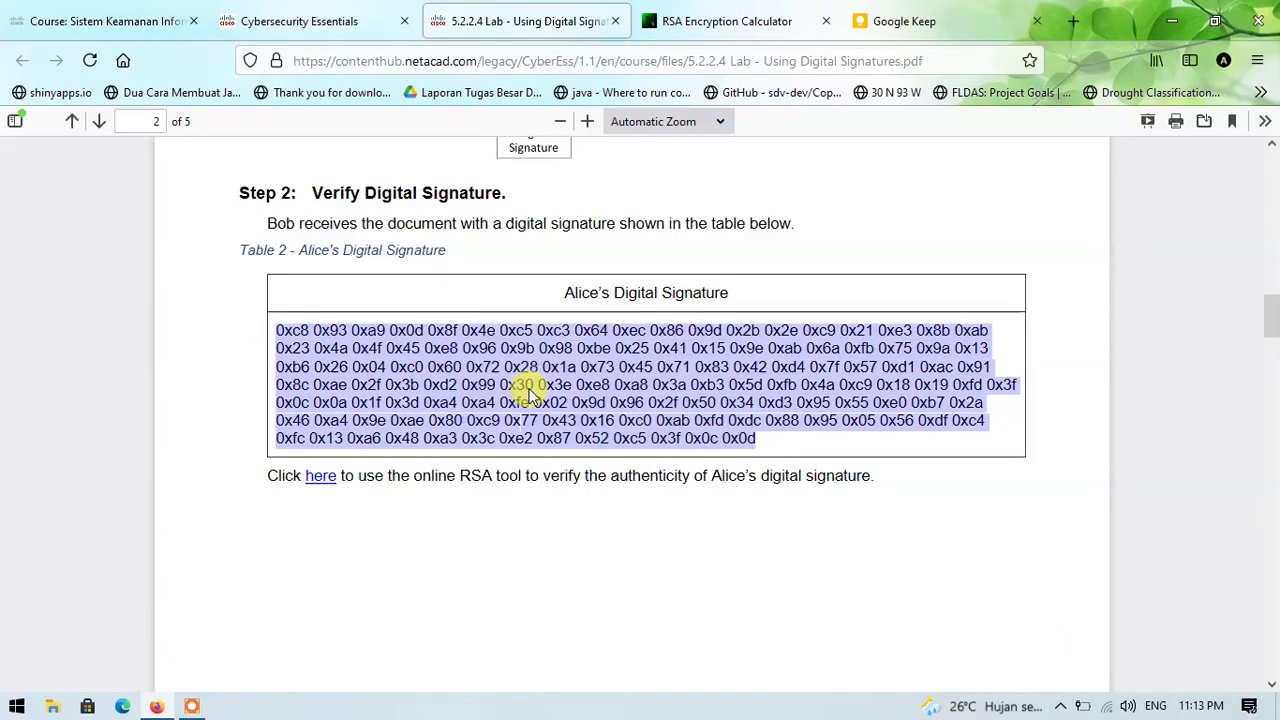
scroll(530, 393, "down", 15)
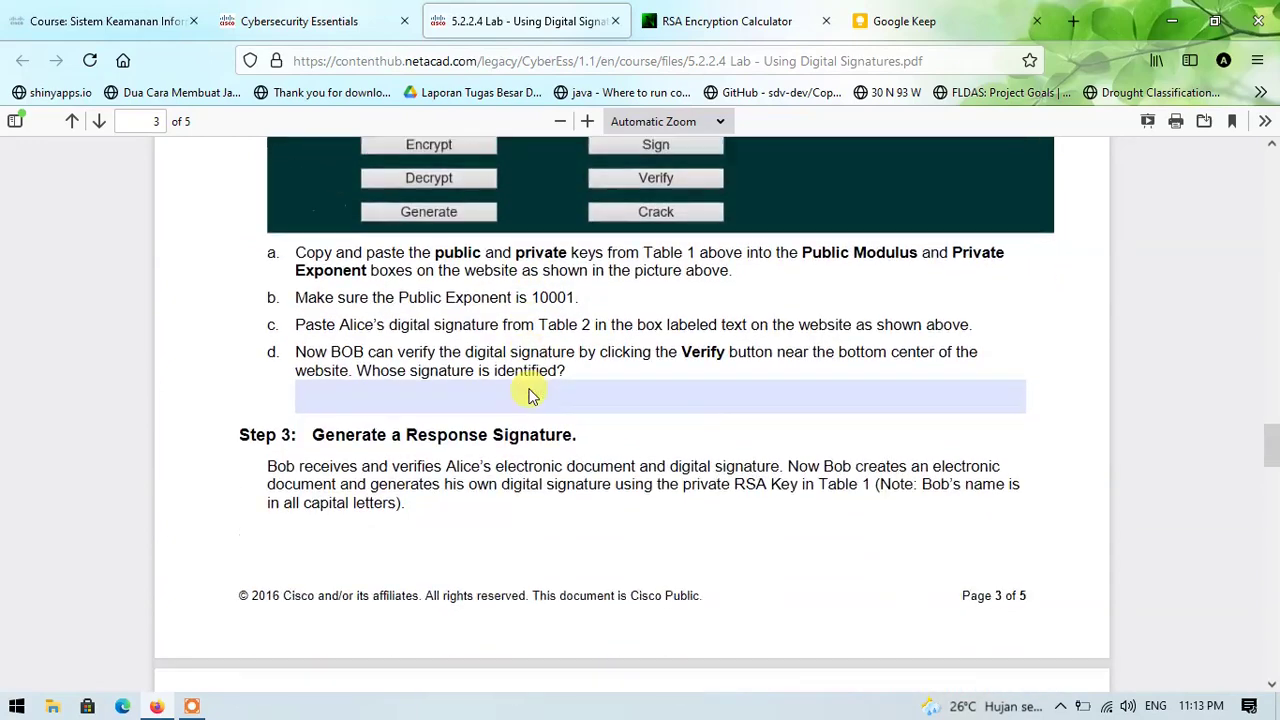
left_click(700, 10)
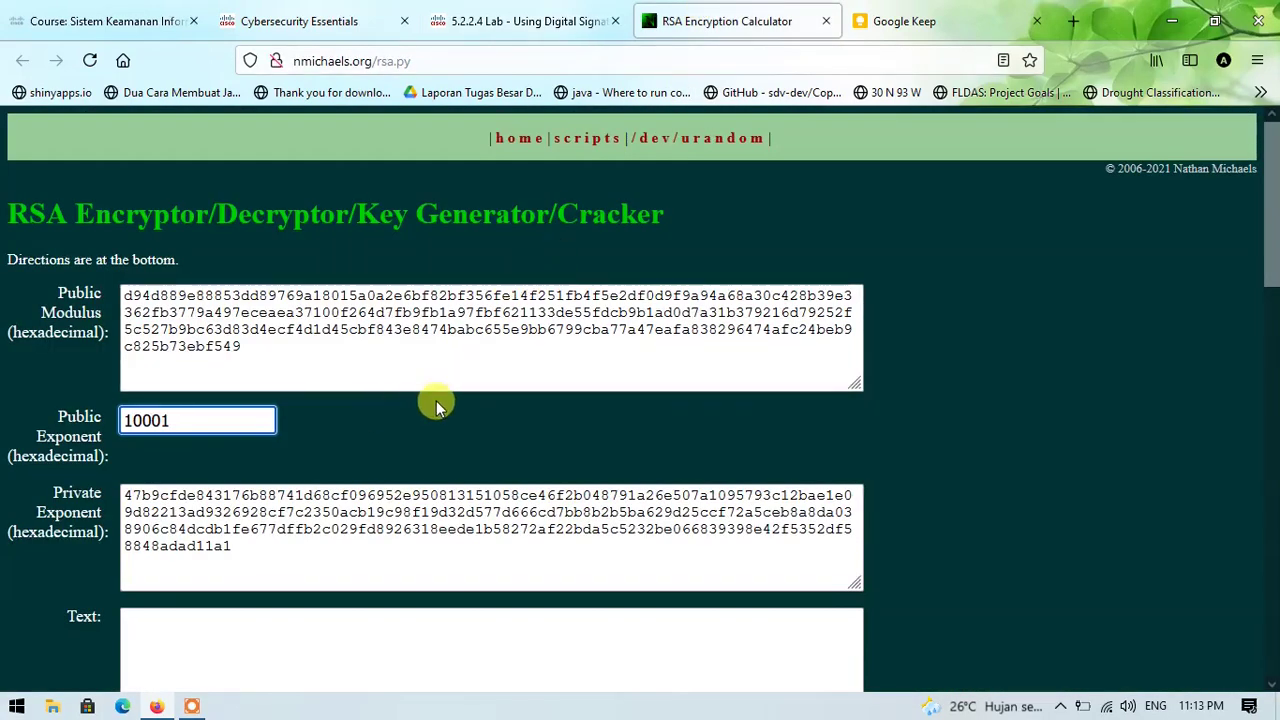
scroll(410, 400, "down", 1)
left_click(141, 490)
right_click(141, 490)
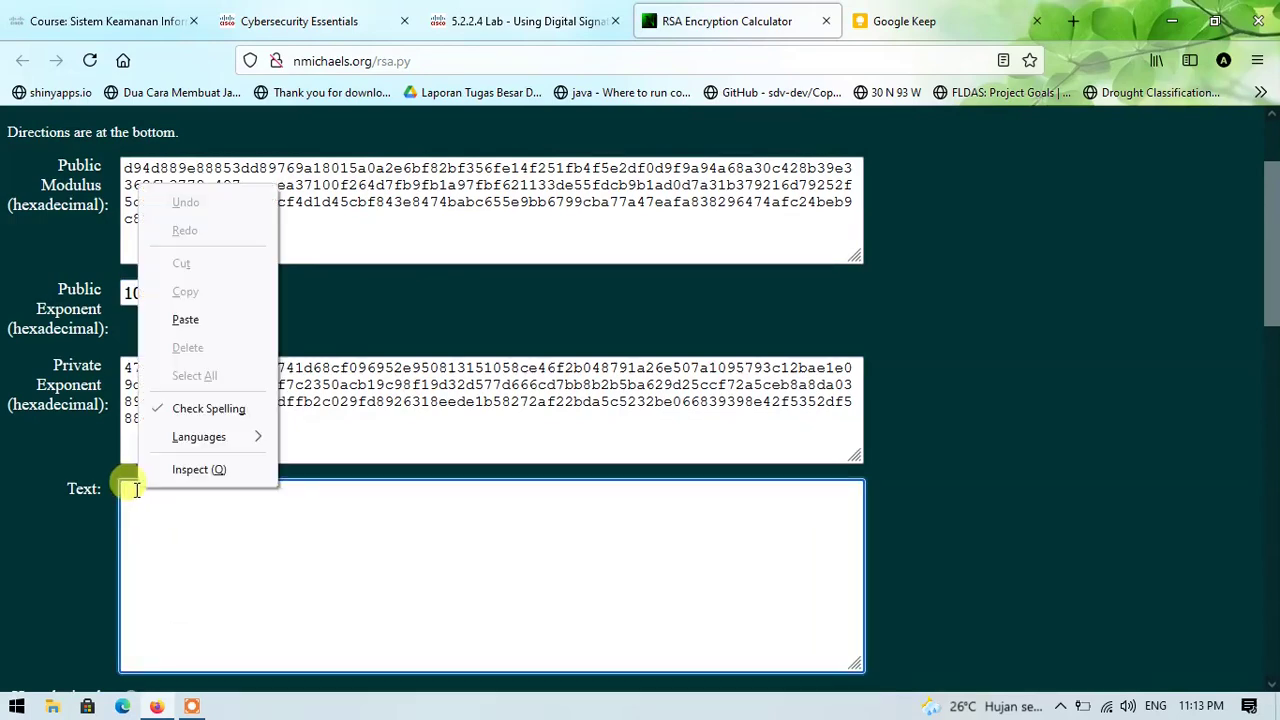
left_click(242, 322)
scroll(482, 489, "down", 1)
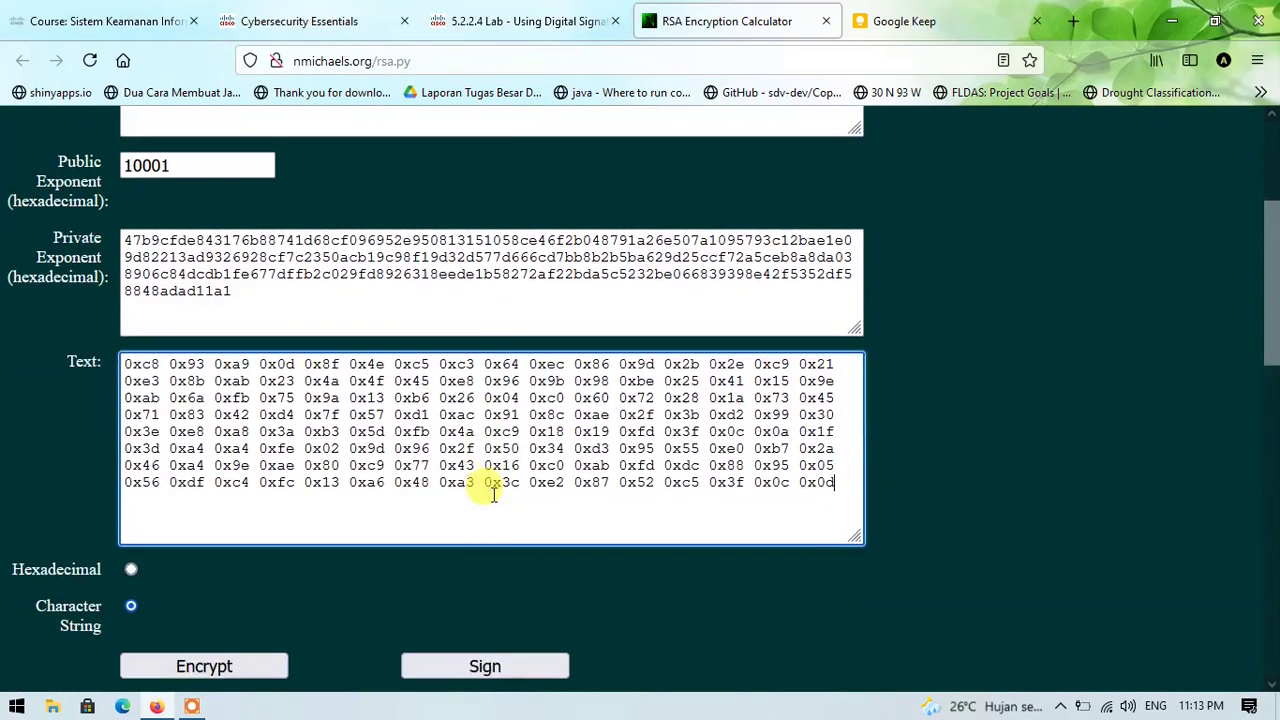
Recheck instruction d in the lab PDF, then verify the signature in the RSA calculator and view the resulting text.
left_click(480, 15)
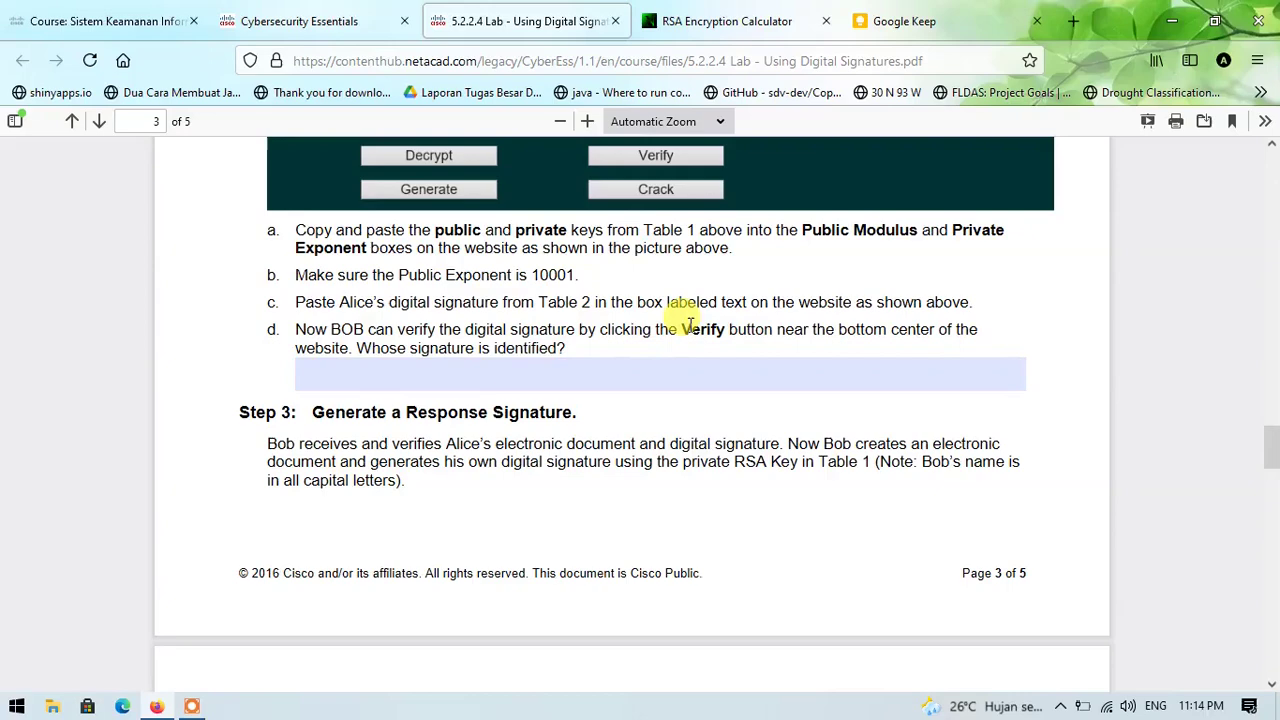
left_click(720, 20)
scroll(708, 263, "down", 3)
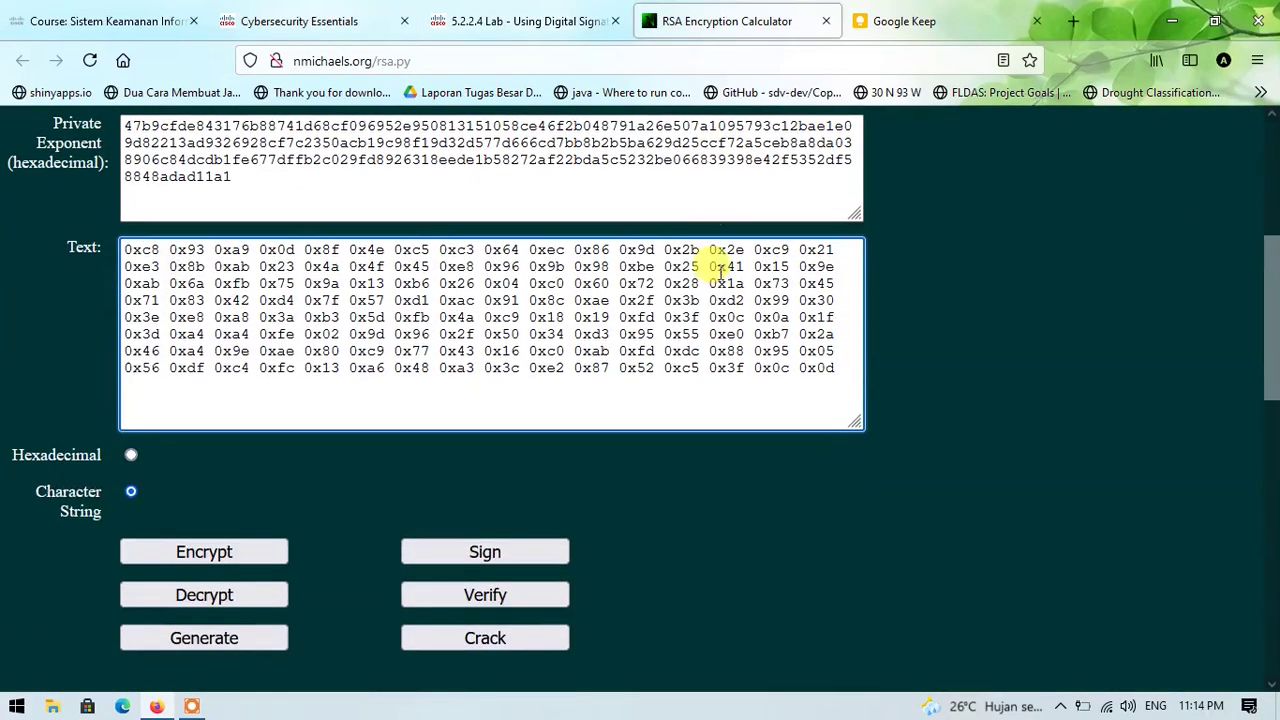
left_click(485, 582)
scroll(490, 425, "down", 2)
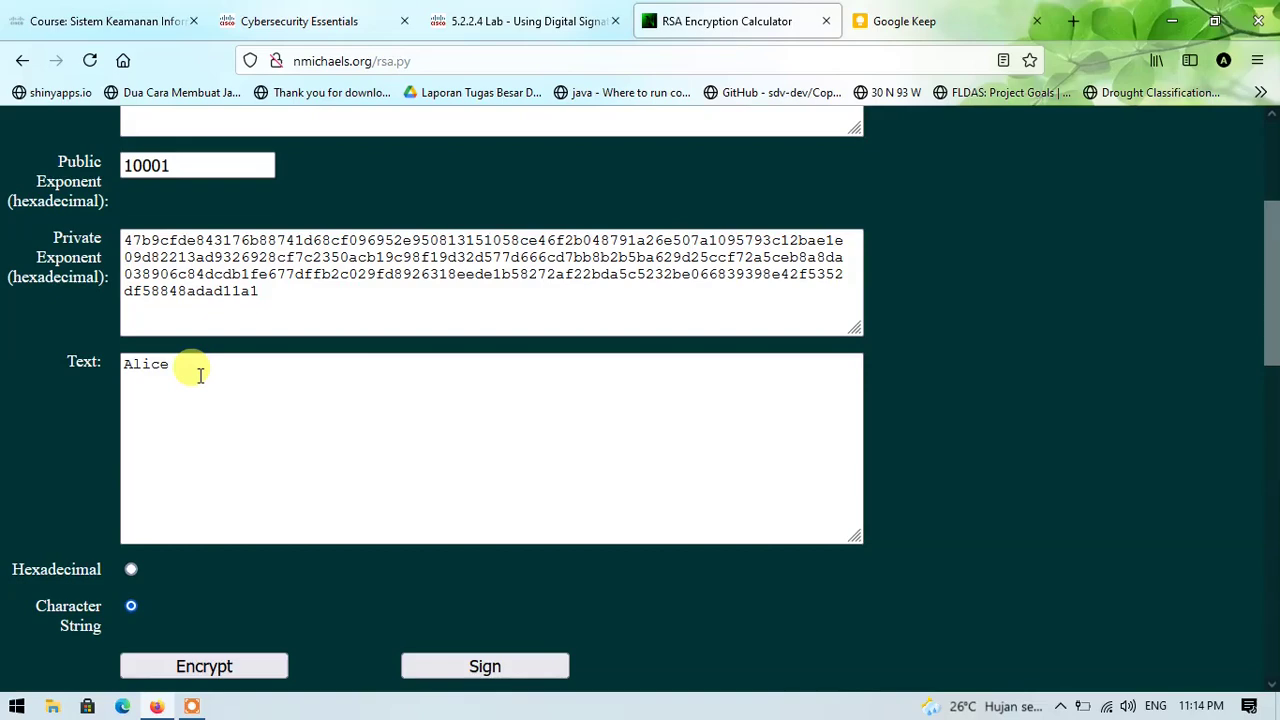
Answer question d of Part 1 Step 2 in the lab PDF with the signer's name identified by the RSA calculator.
left_click(513, 12)
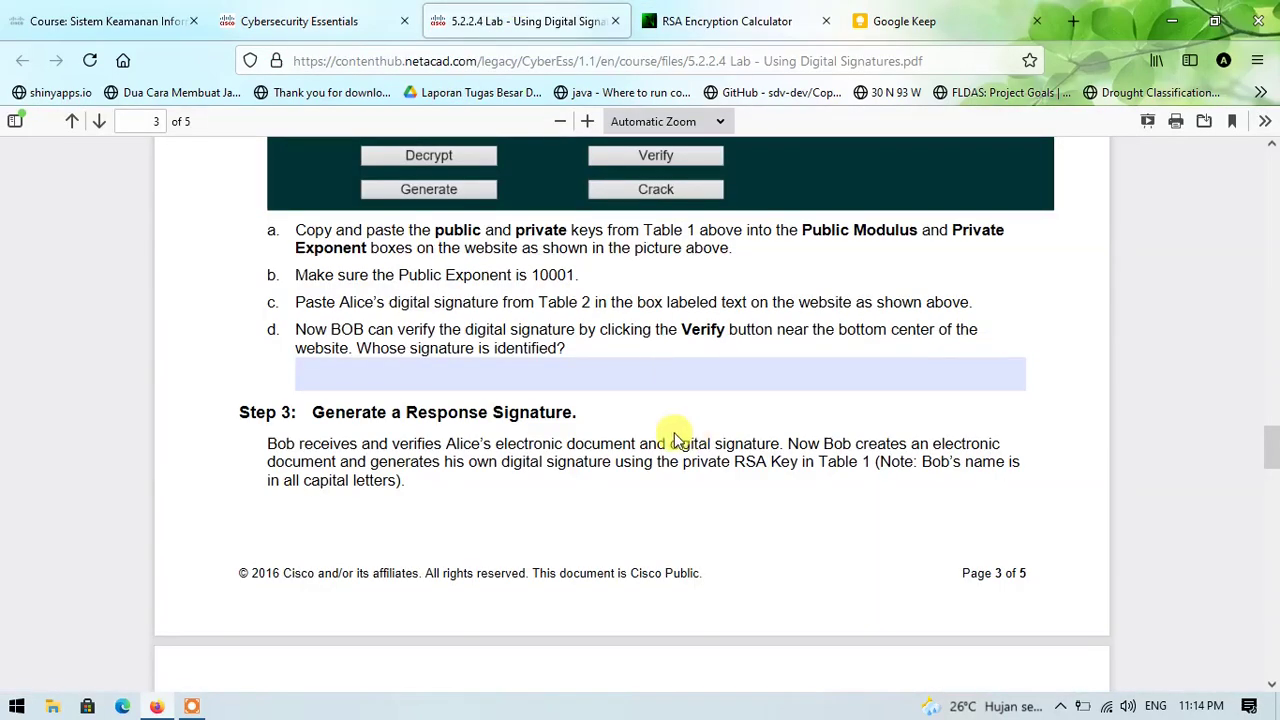
left_click(507, 367)
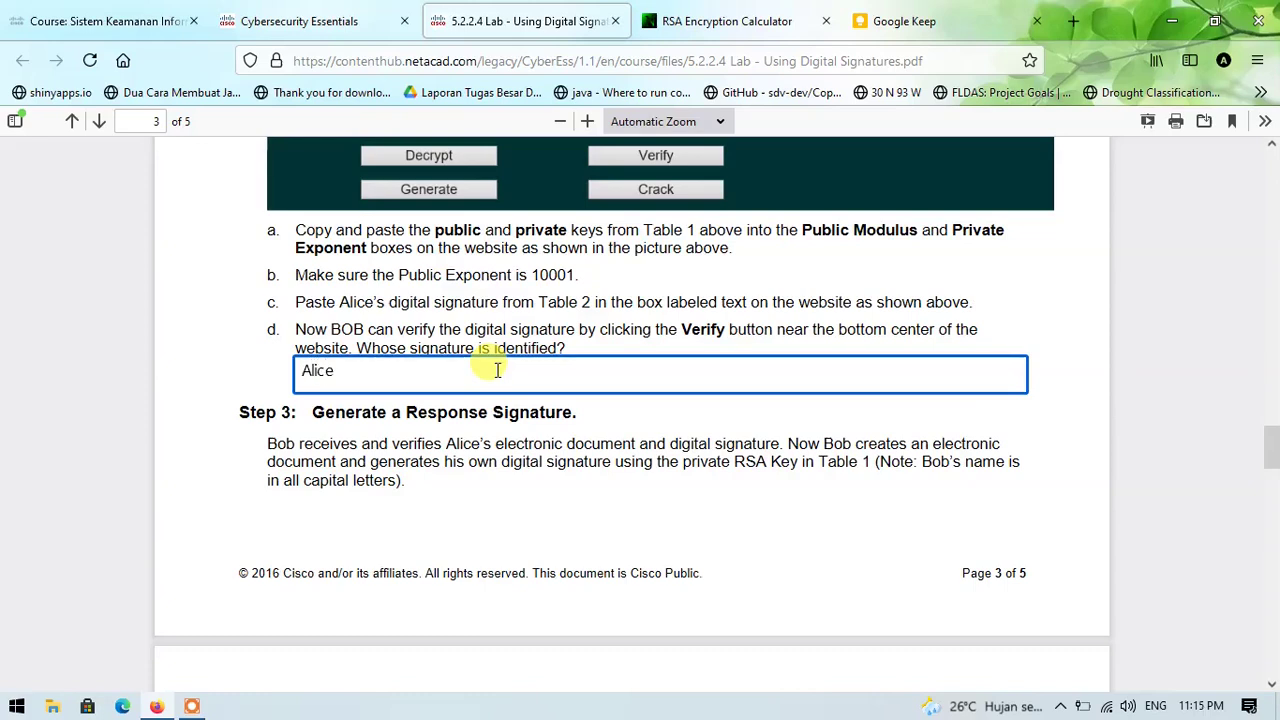
left_click(430, 428)
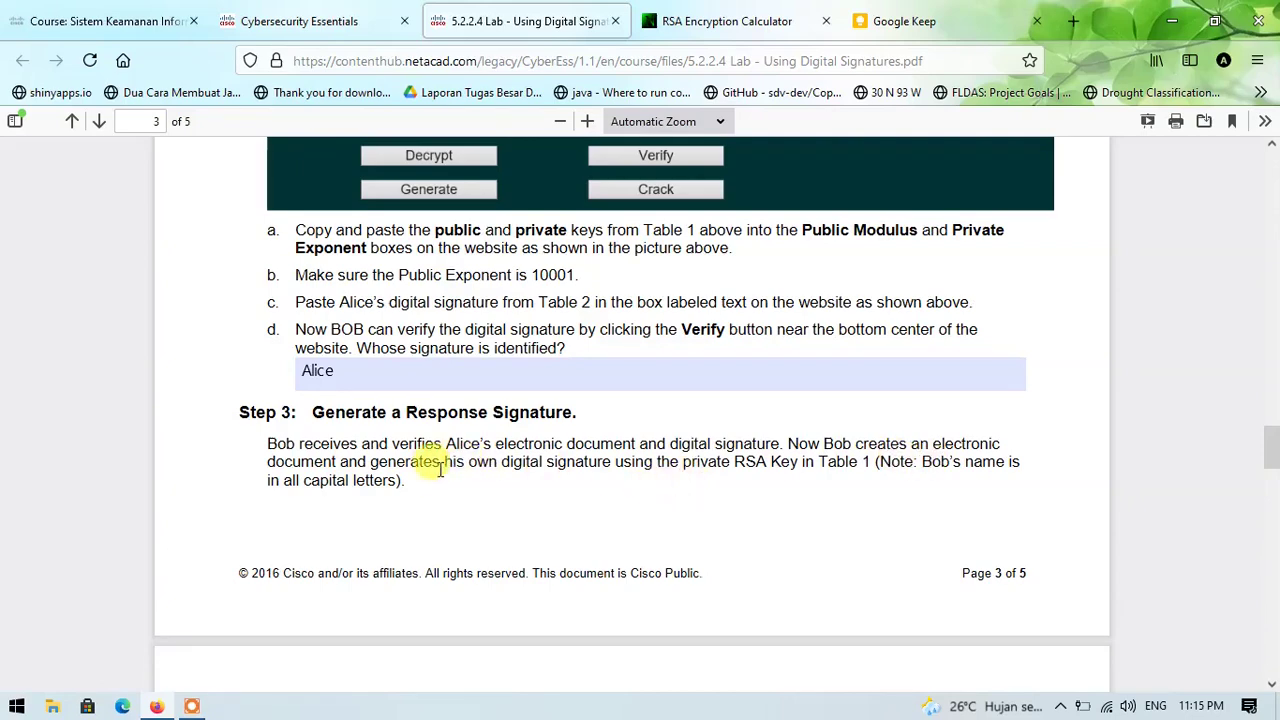
Read Steps 3 and 4 of the lab PDF, then copy the complete public RSA key from Table 1.
scroll(540, 455, "down", 5)
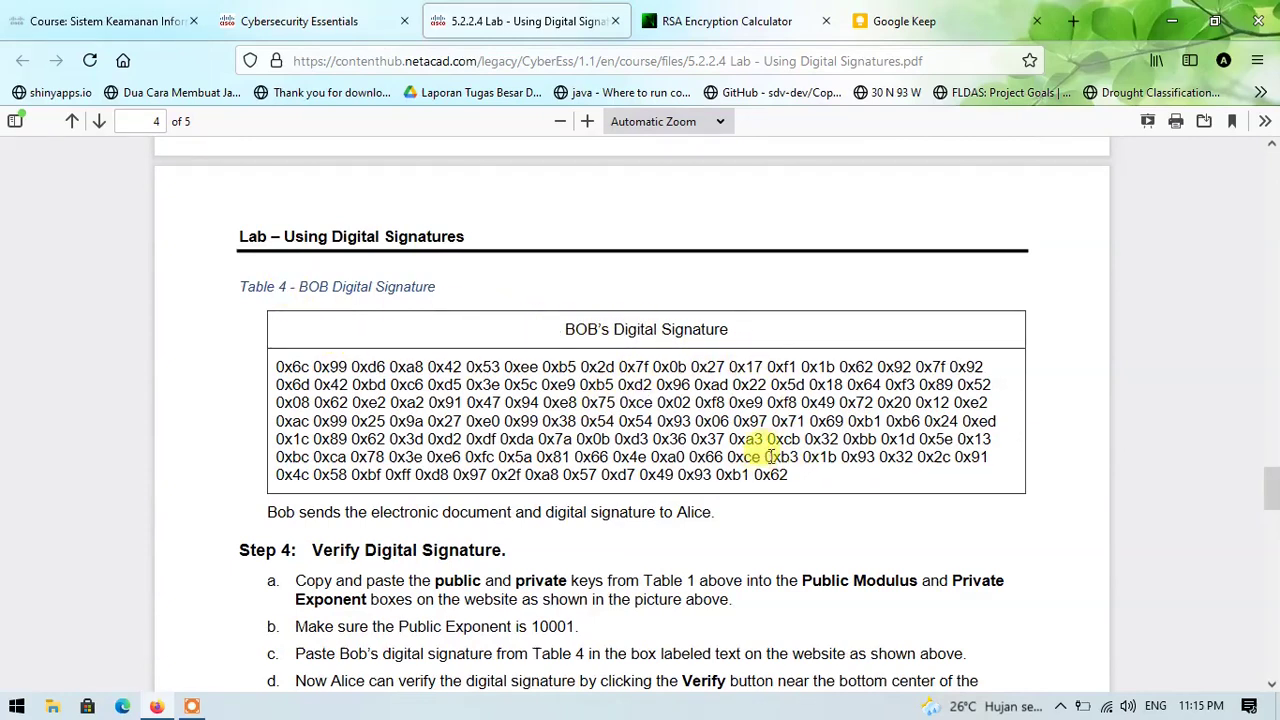
scroll(760, 390, "down", 1)
scroll(766, 394, "down", 3)
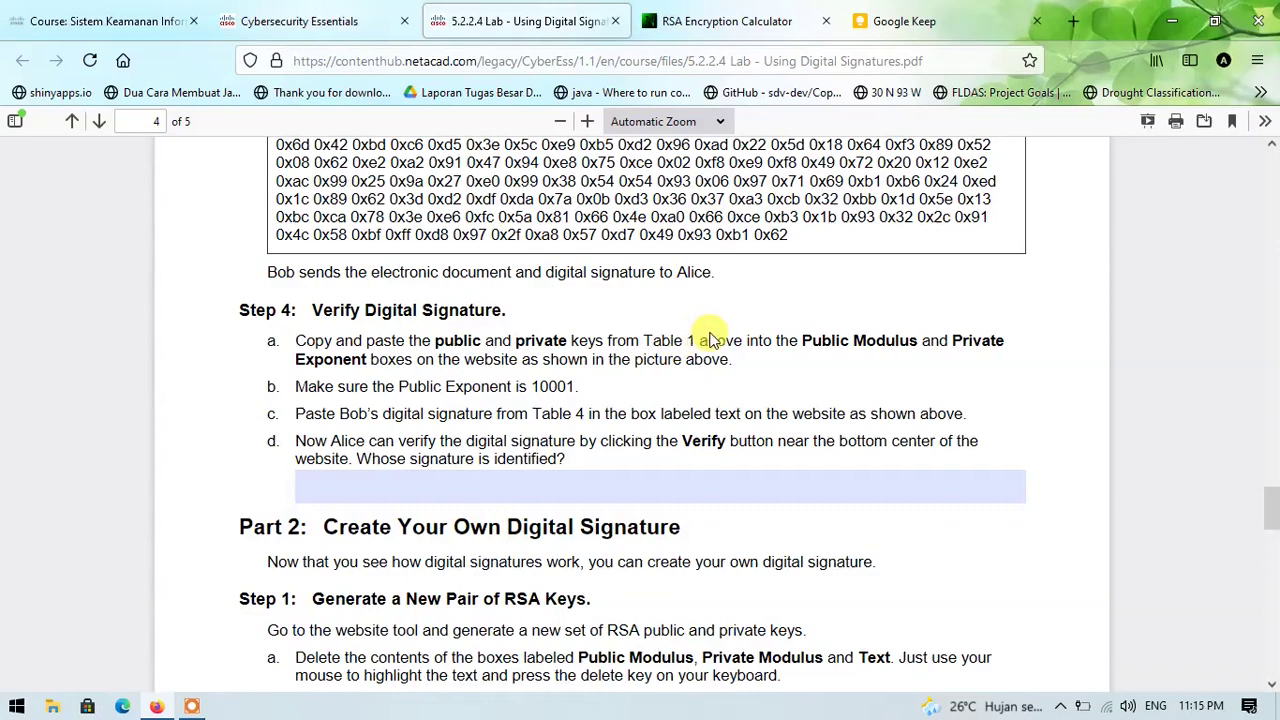
scroll(709, 338, "up", 15)
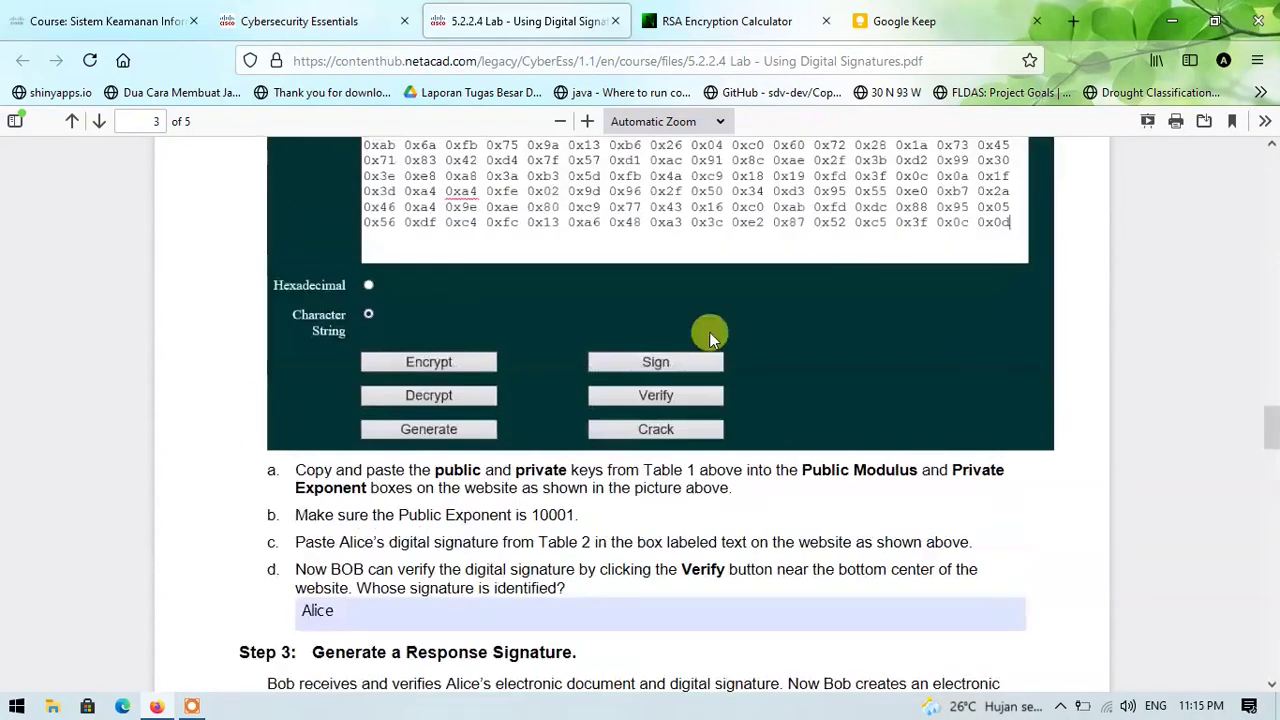
scroll(709, 338, "up", 12)
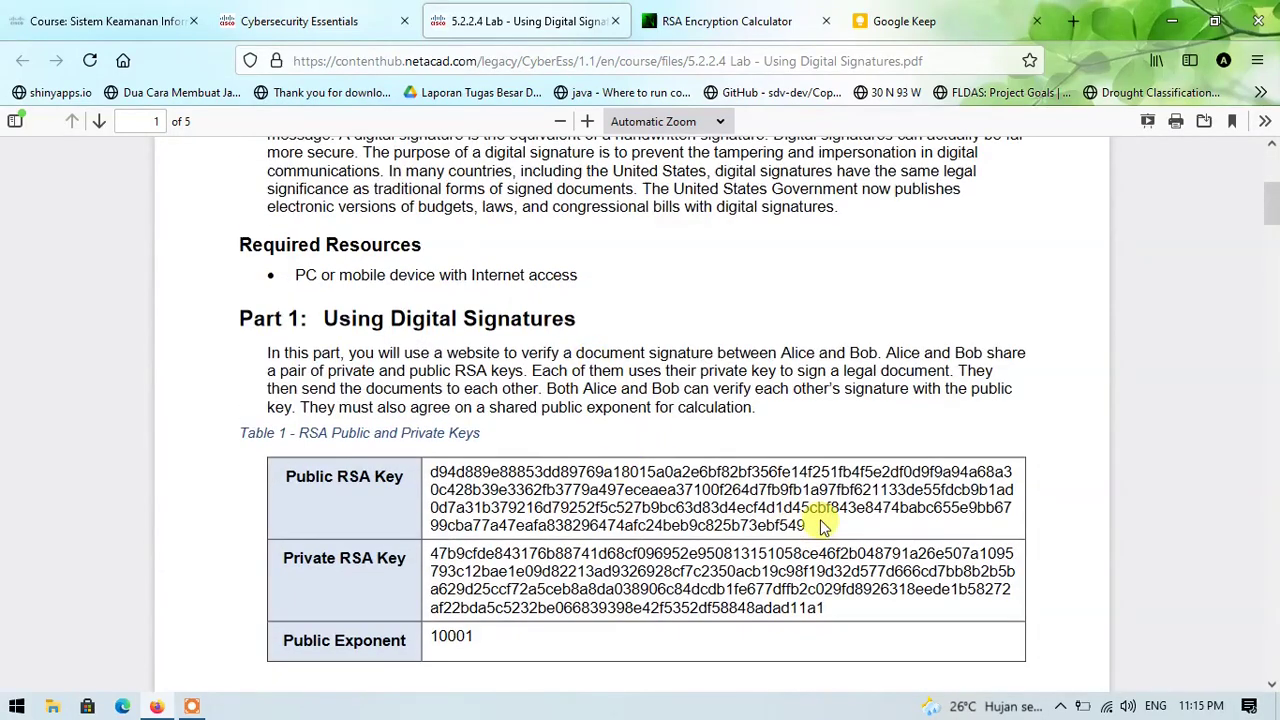
left_click_drag(806, 525, 430, 471)
right_click(495, 478)
left_click(592, 485)
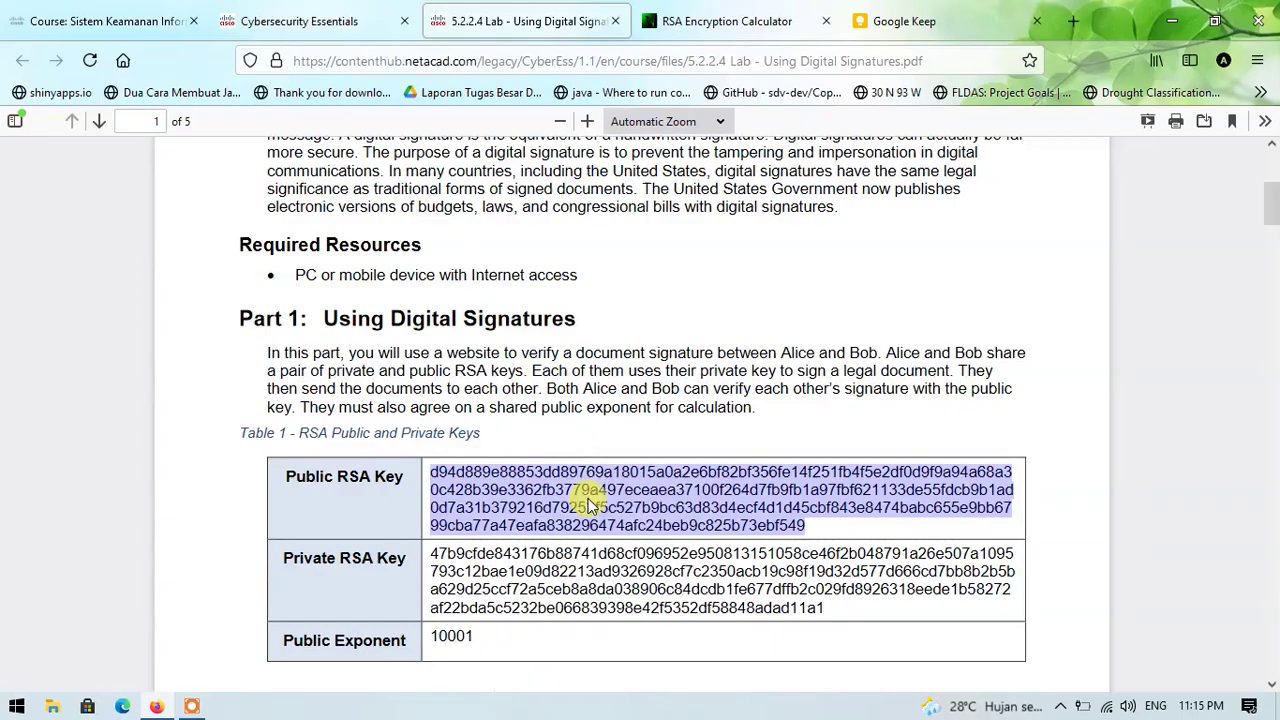
Replace the Public Modulus in the RSA calculator with the copied public RSA key.
scroll(564, 388, "down", 12)
scroll(564, 390, "down", 15)
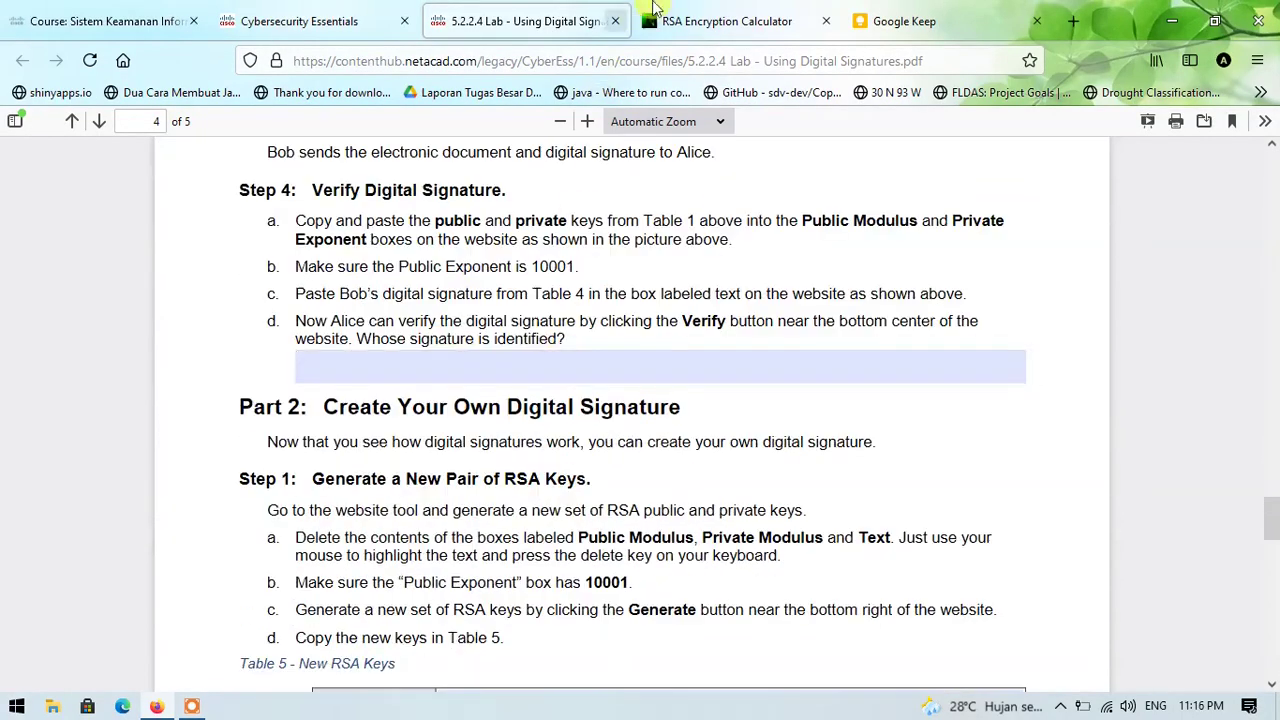
left_click(730, 18)
scroll(260, 320, "up", 3)
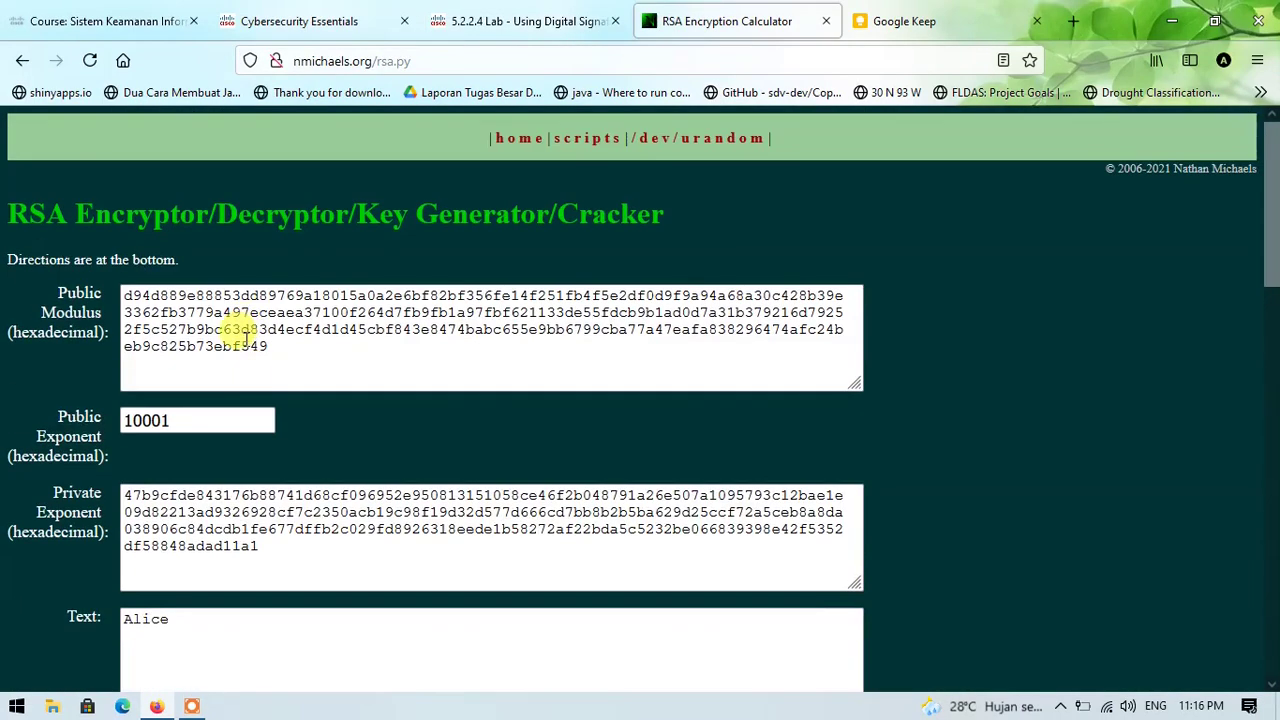
left_click_drag(277, 343, 118, 288)
right_click(153, 305)
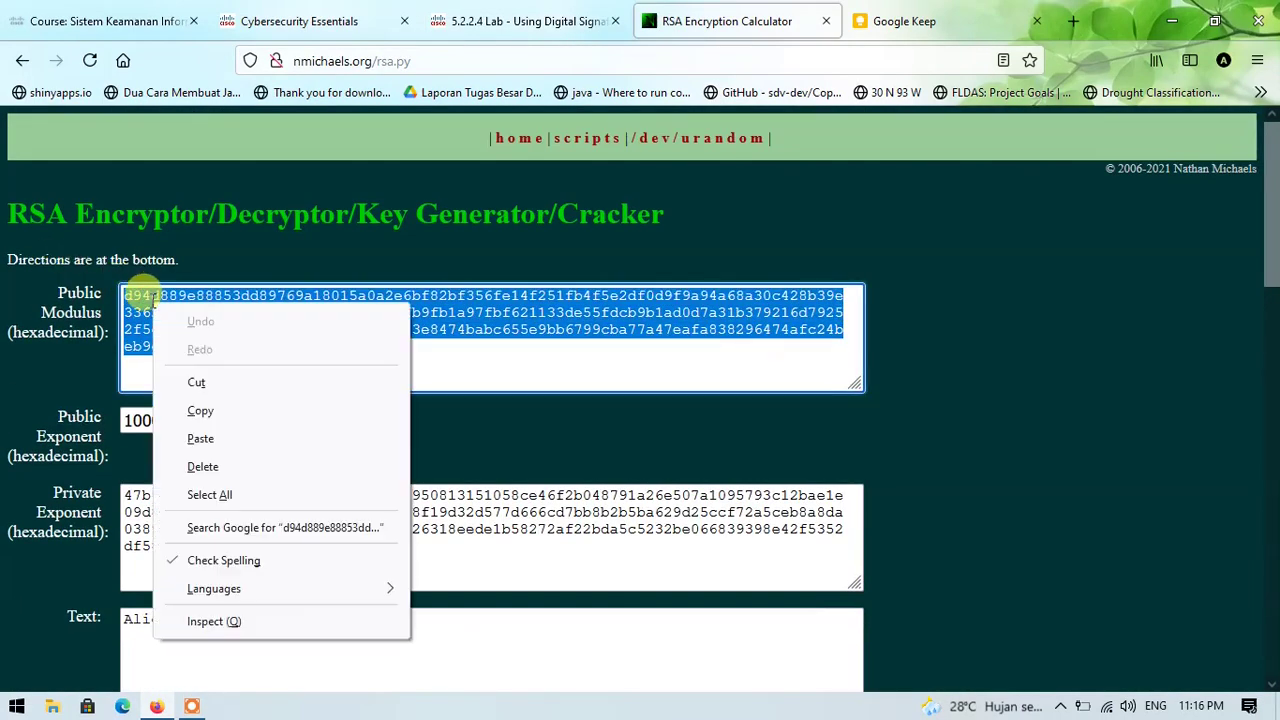
left_click(244, 422)
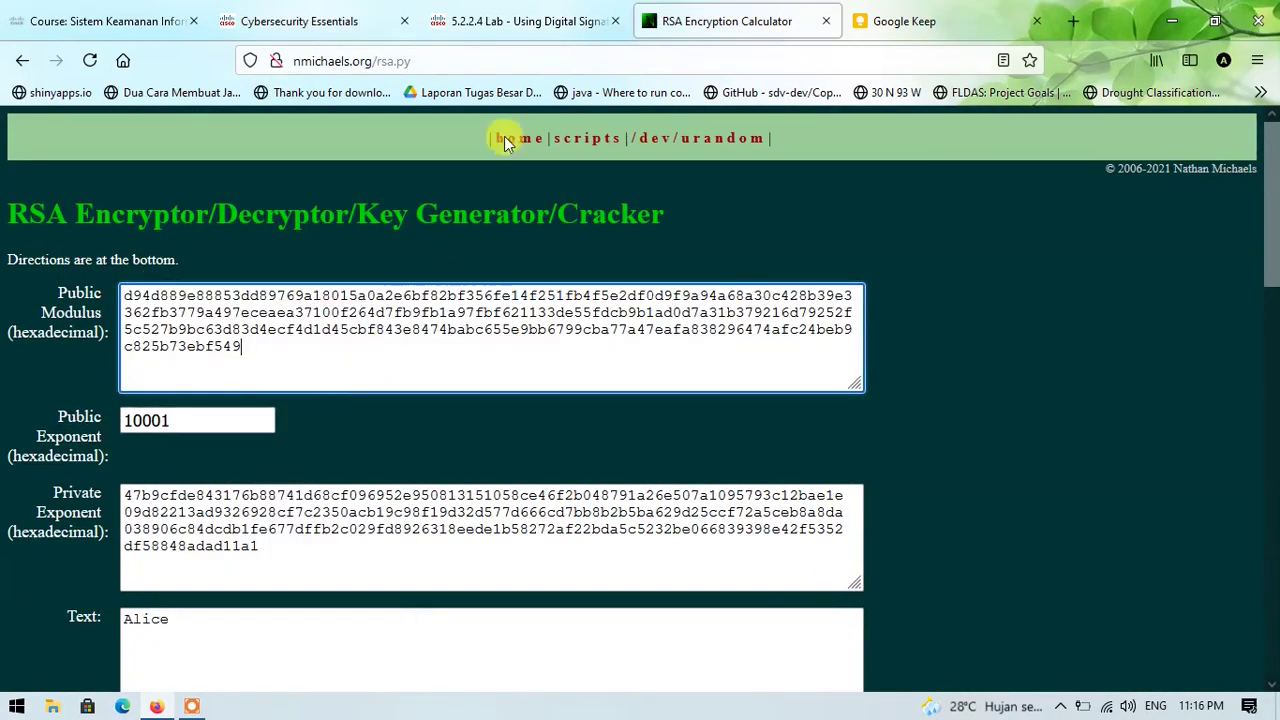
Copy the complete private RSA key from Table 1 of the lab PDF.
left_click(527, 20)
scroll(489, 392, "up", 20)
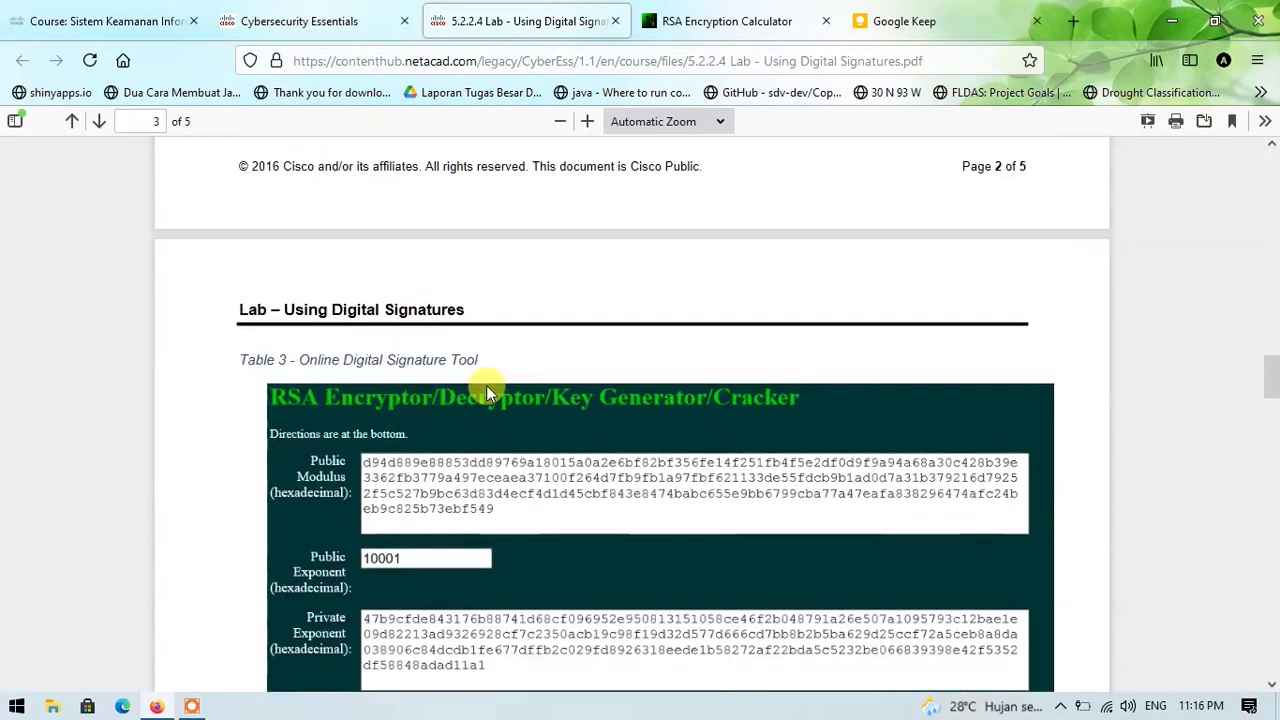
scroll(491, 391, "up", 6)
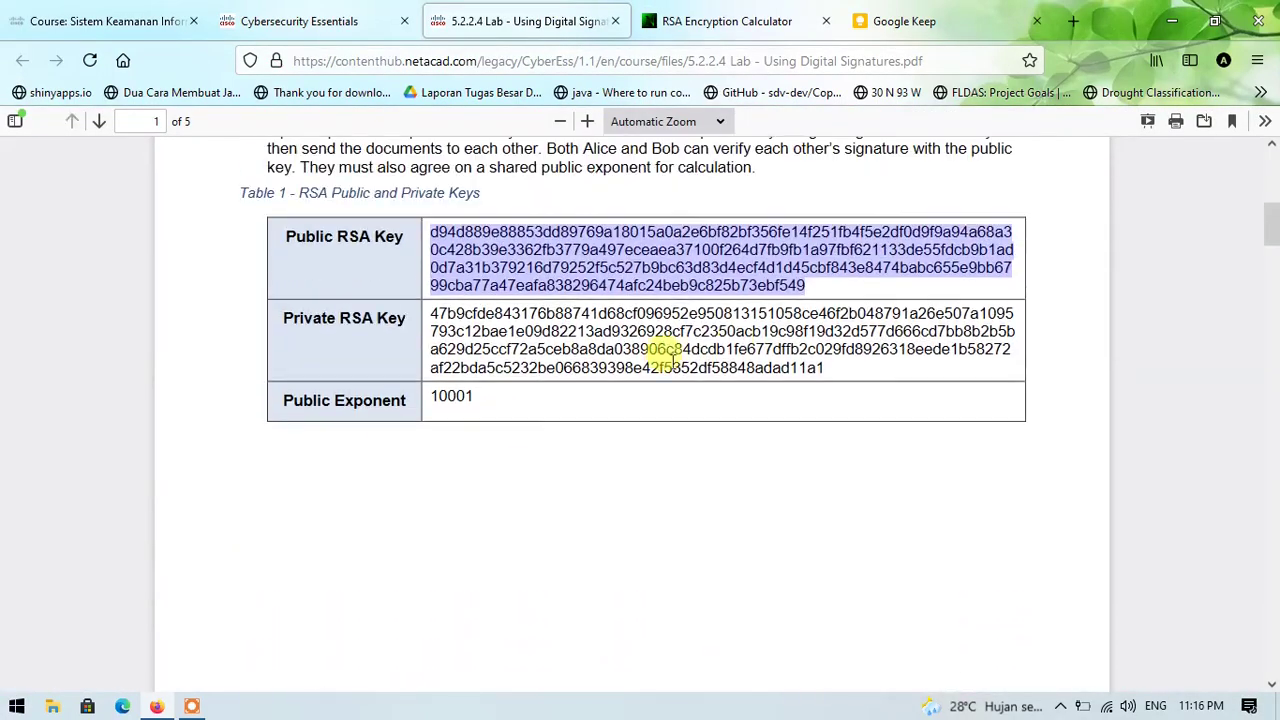
left_click(830, 364)
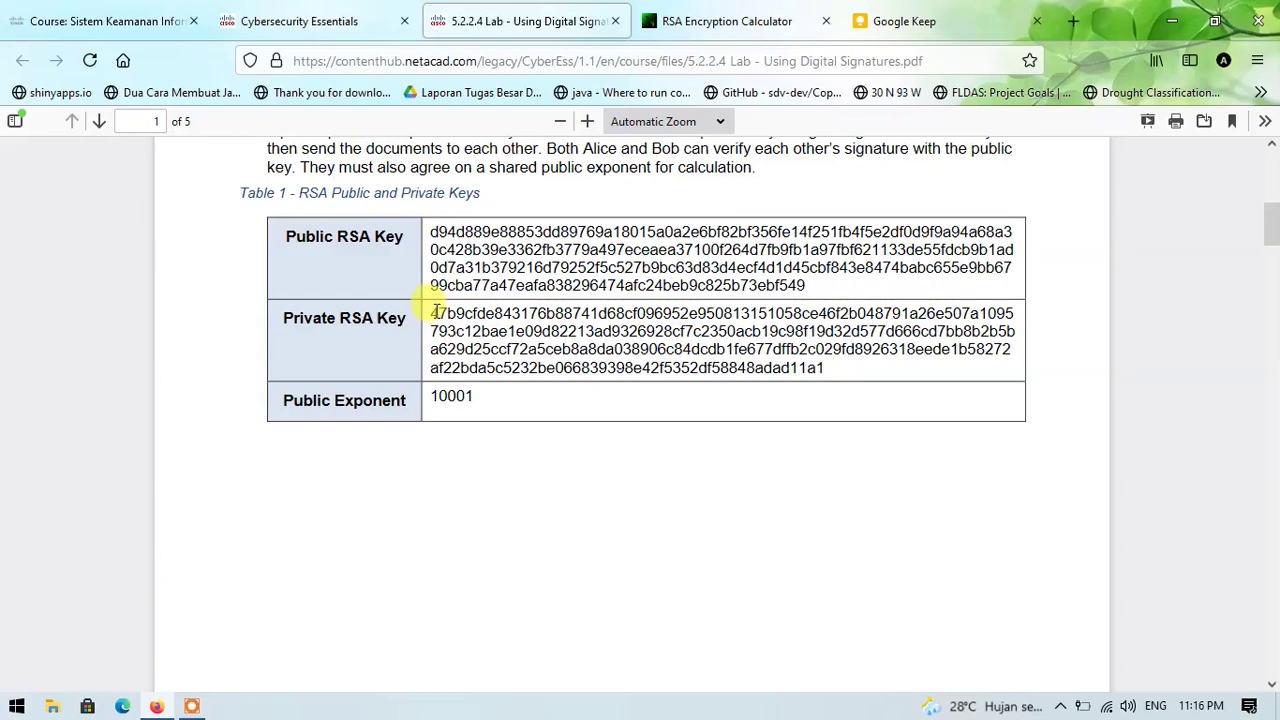
left_click_drag(436, 311, 820, 370)
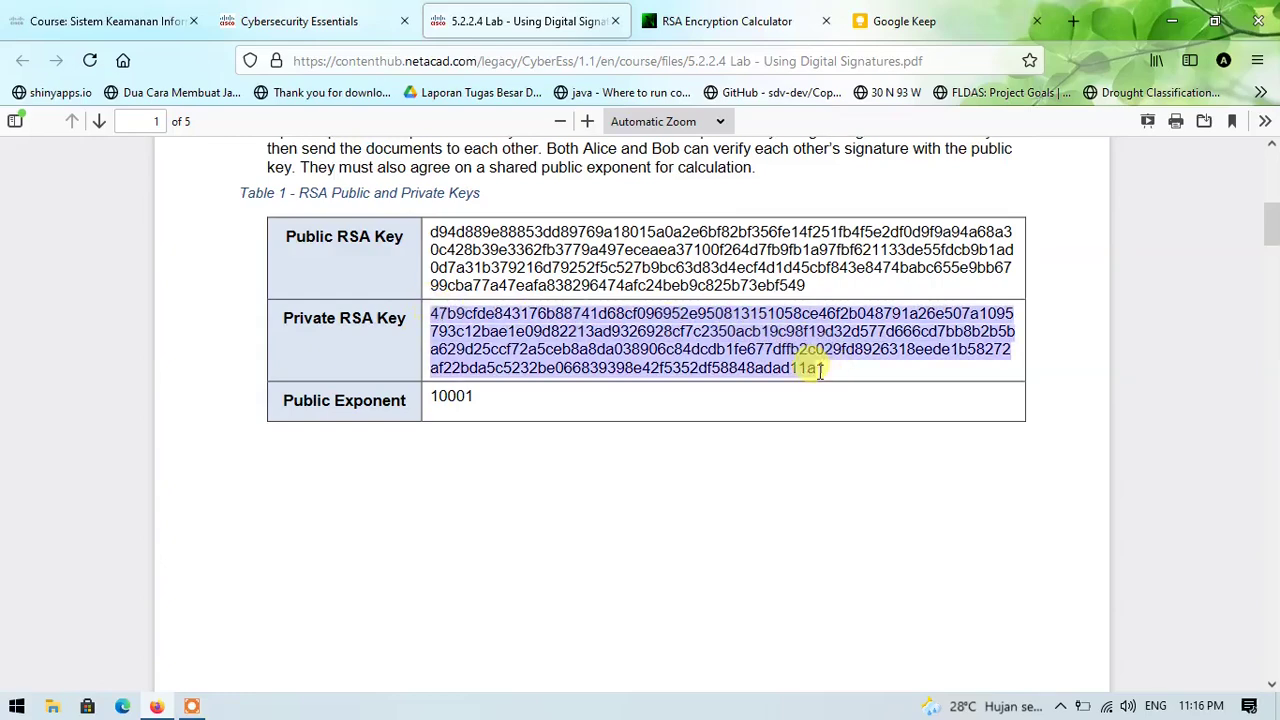
right_click(702, 326)
left_click(745, 335)
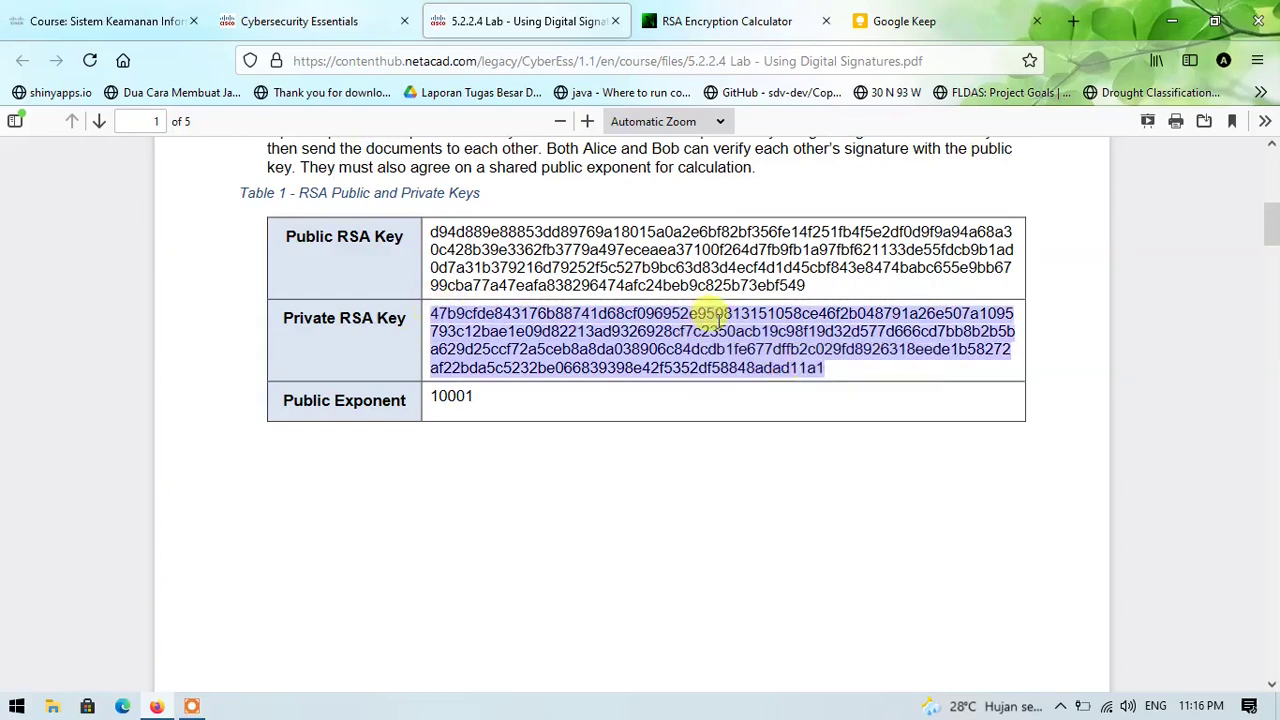
Replace the Private Exponent in the RSA calculator with the copied private RSA key.
scroll(745, 335, "down", 20)
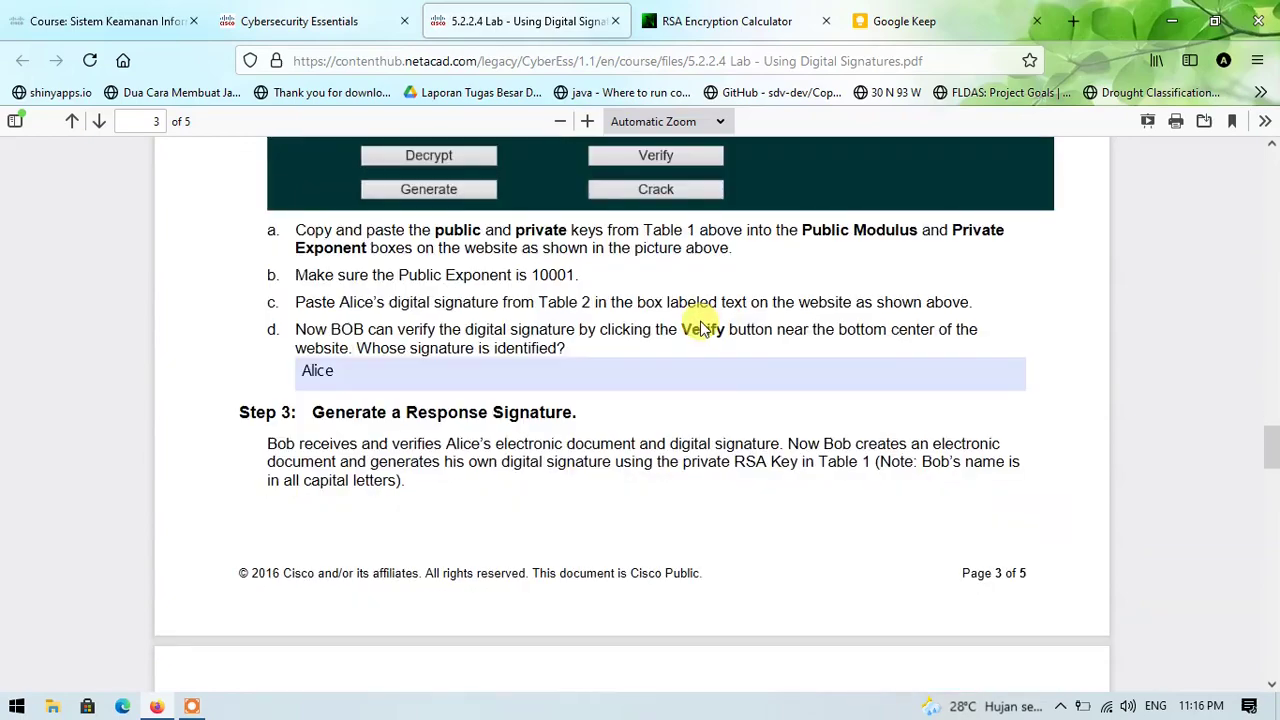
scroll(703, 328, "down", 12)
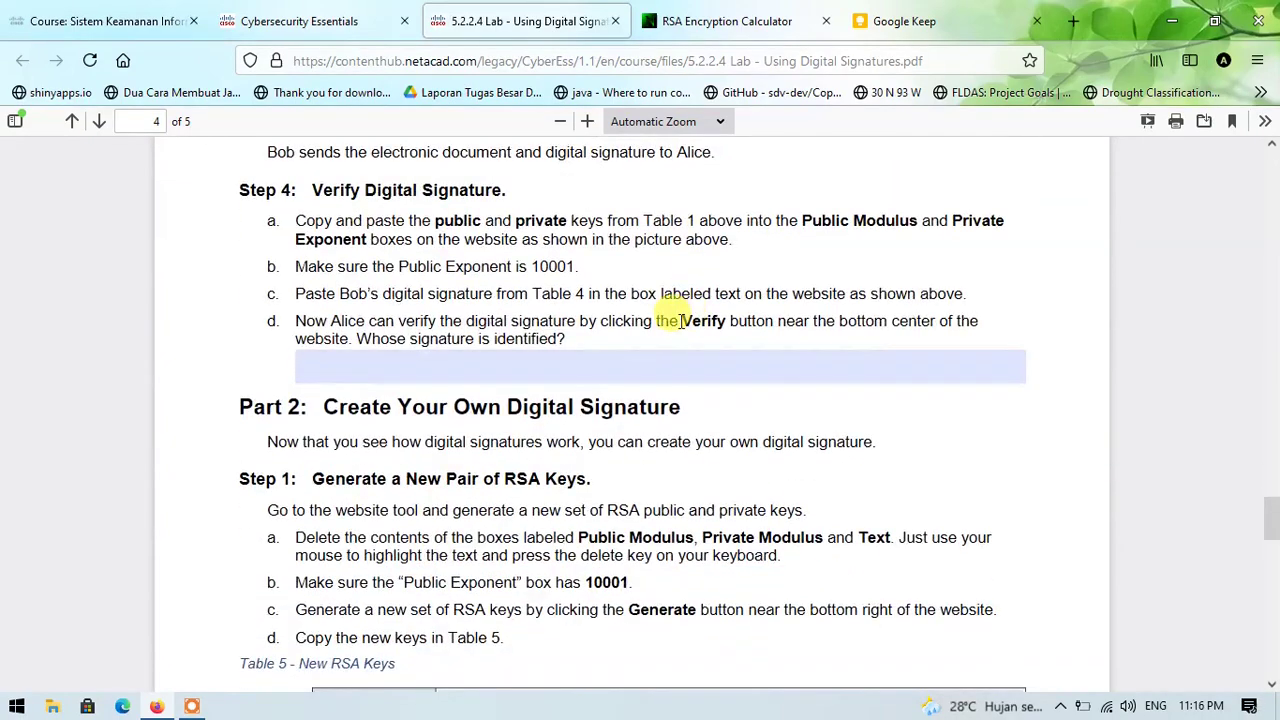
left_click(724, 21)
left_click_drag(262, 546, 70, 488)
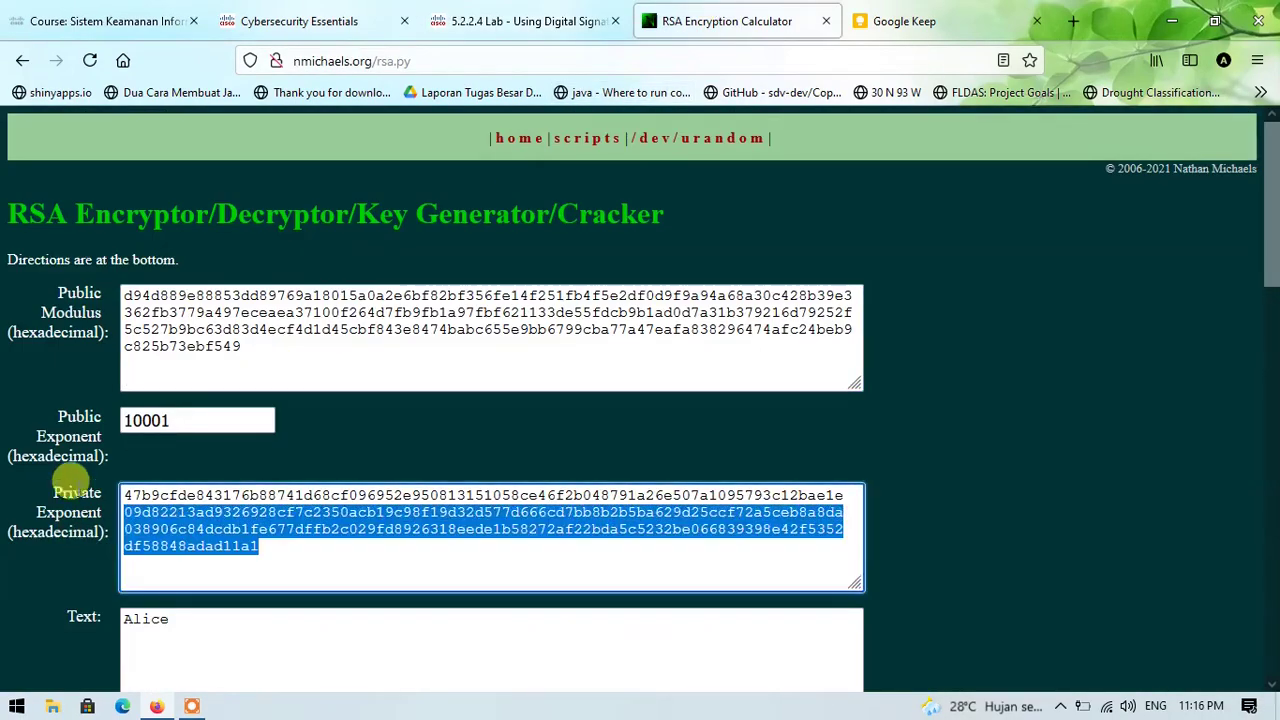
right_click(210, 490)
left_click(205, 291)
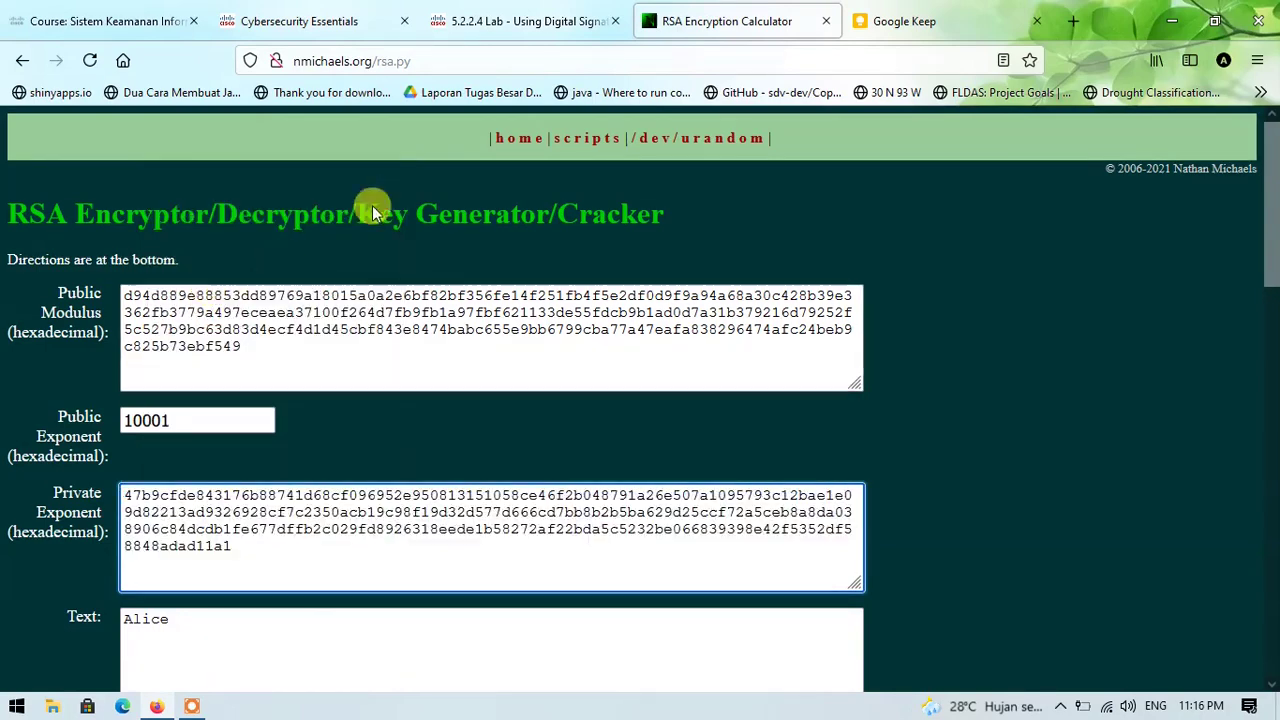
Copy the complete hexadecimal digital signature from Table 4 of the lab PDF.
left_click(500, 10)
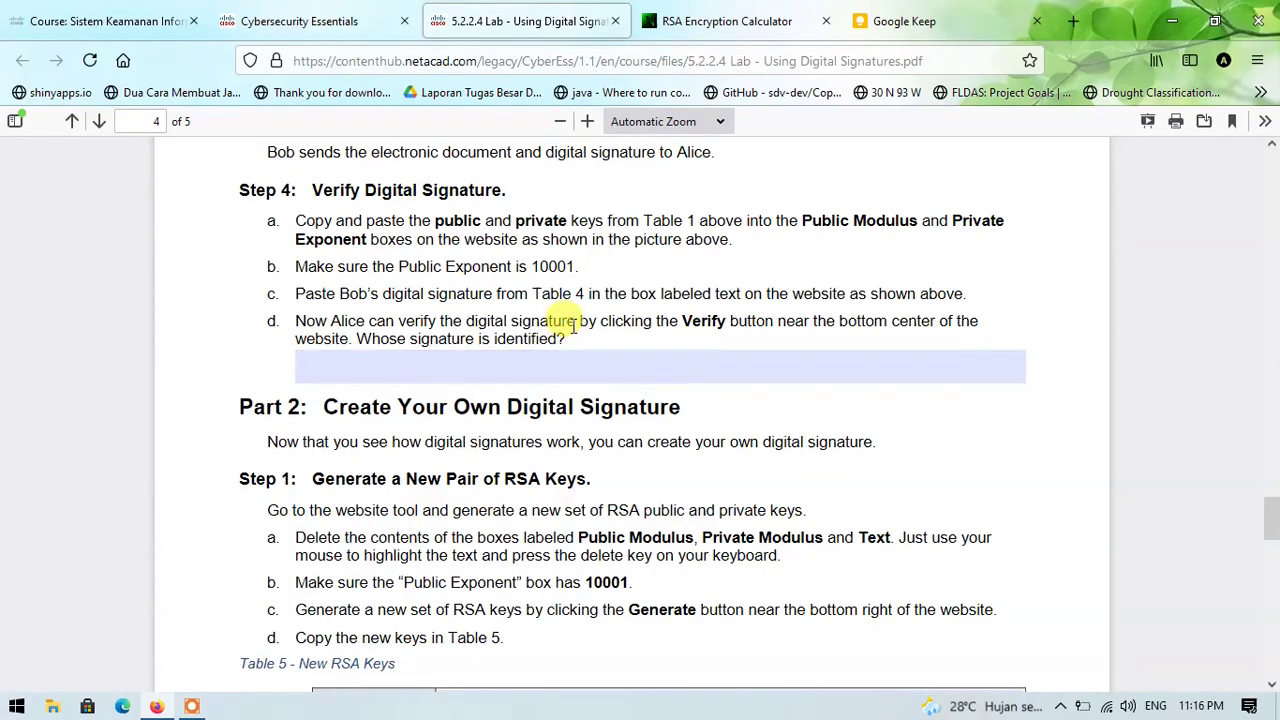
scroll(566, 322, "up", 3)
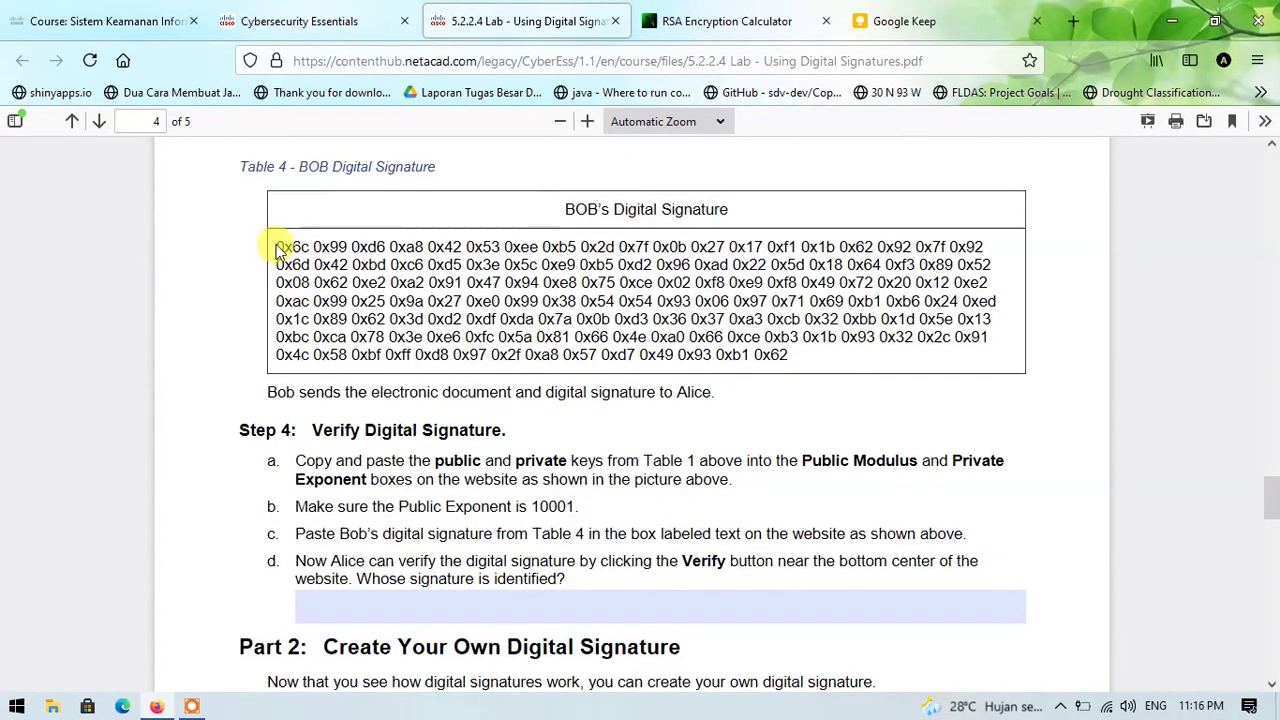
left_click_drag(279, 247, 818, 362)
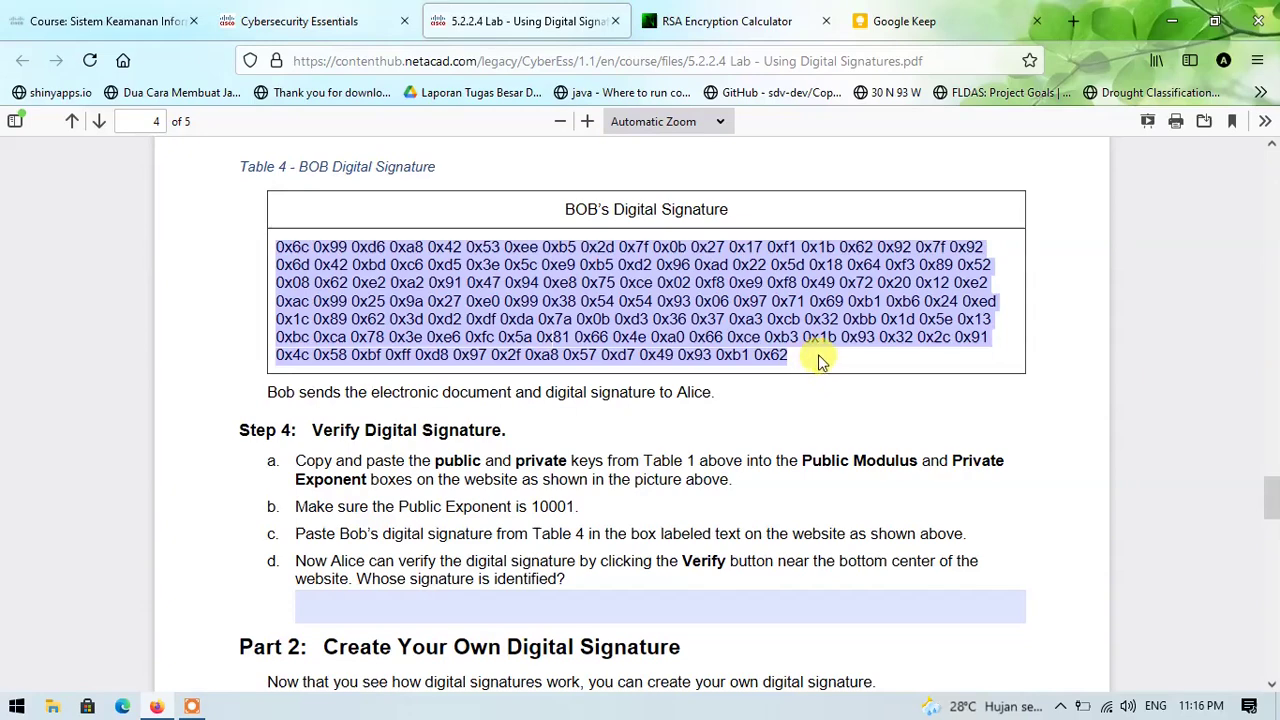
right_click(604, 282)
left_click(640, 296)
scroll(730, 313, "down", 3)
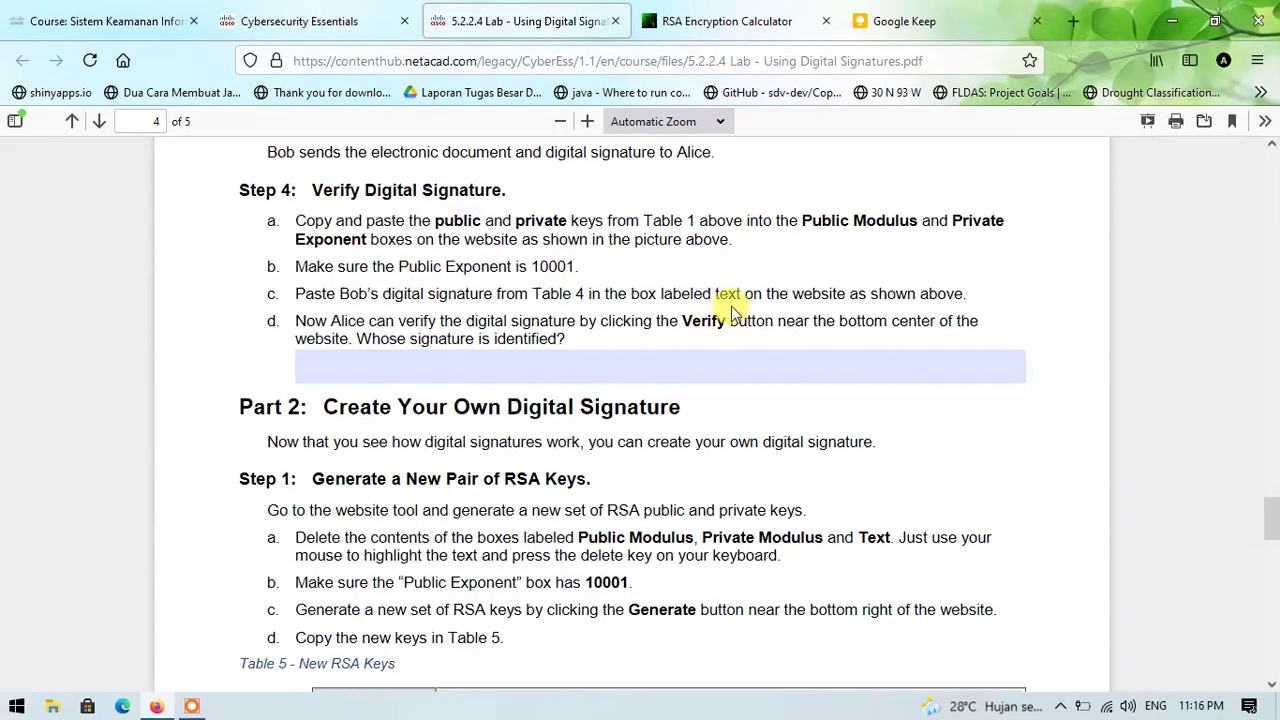
Replace the contents of the RSA calculator's Text box with the copied Table 4 signature.
left_click(668, 15)
scroll(386, 437, "down", 3)
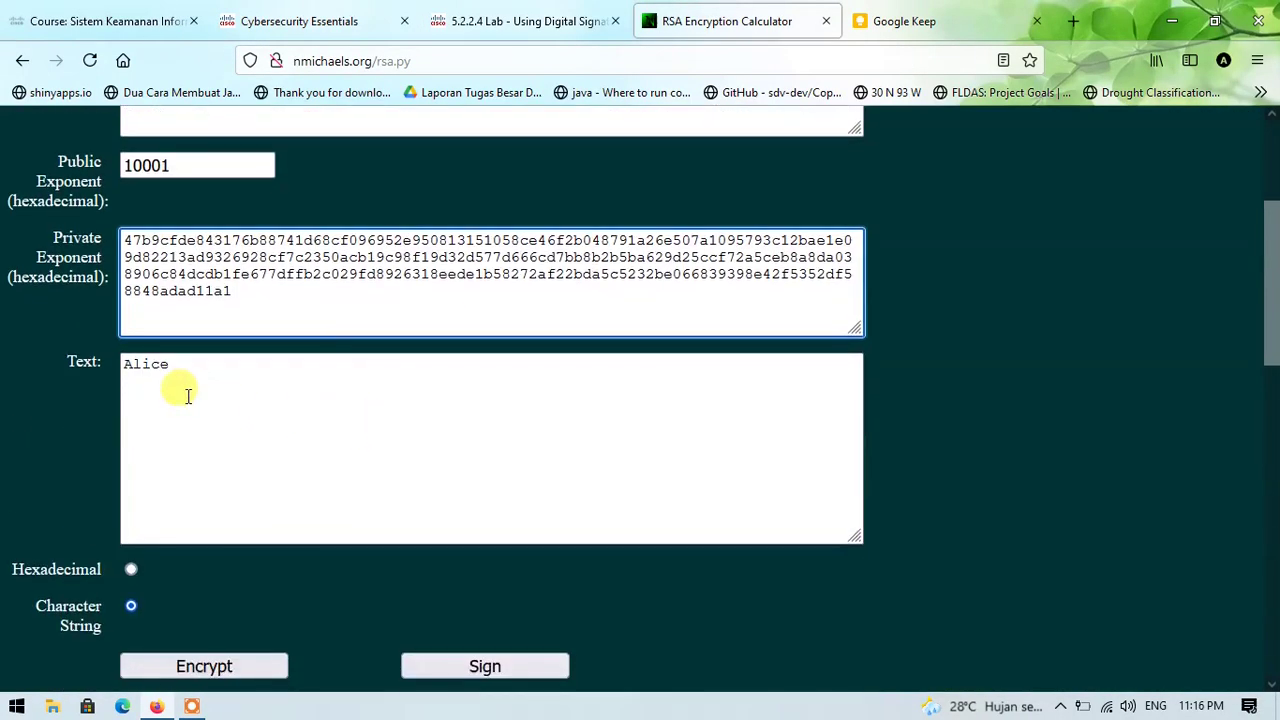
left_click_drag(200, 366, 80, 354)
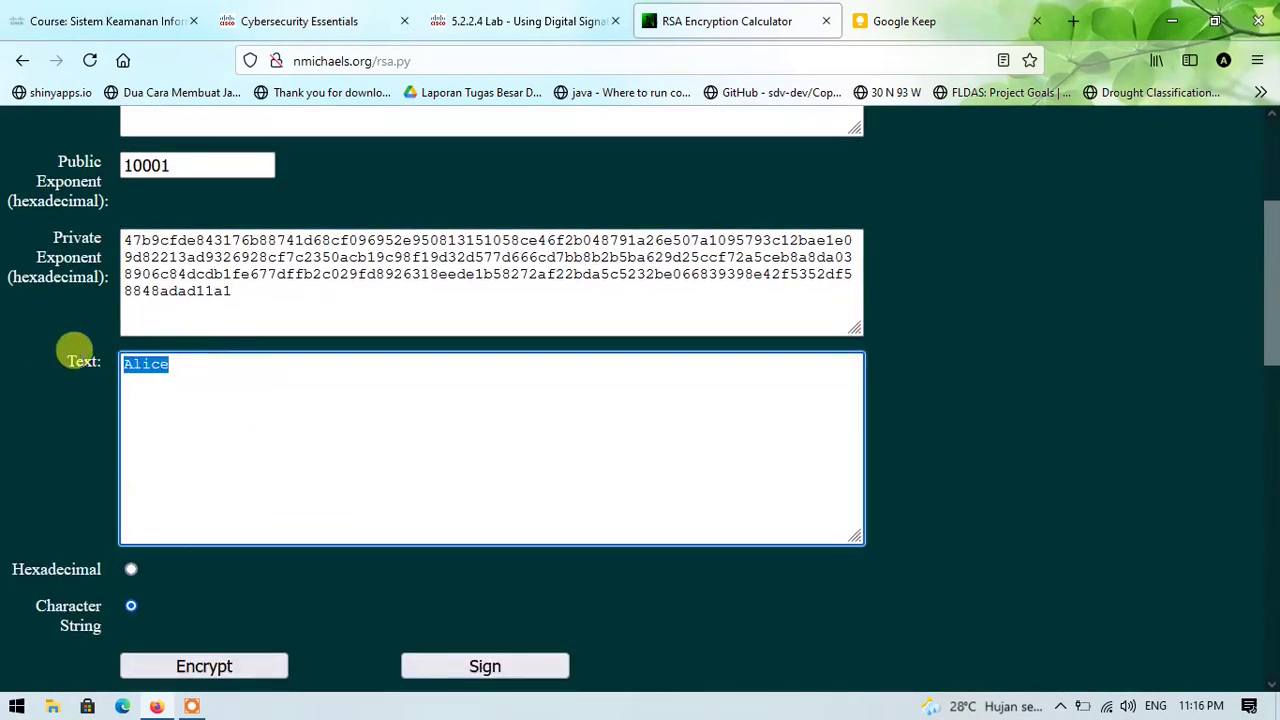
right_click(133, 370)
left_click(222, 506)
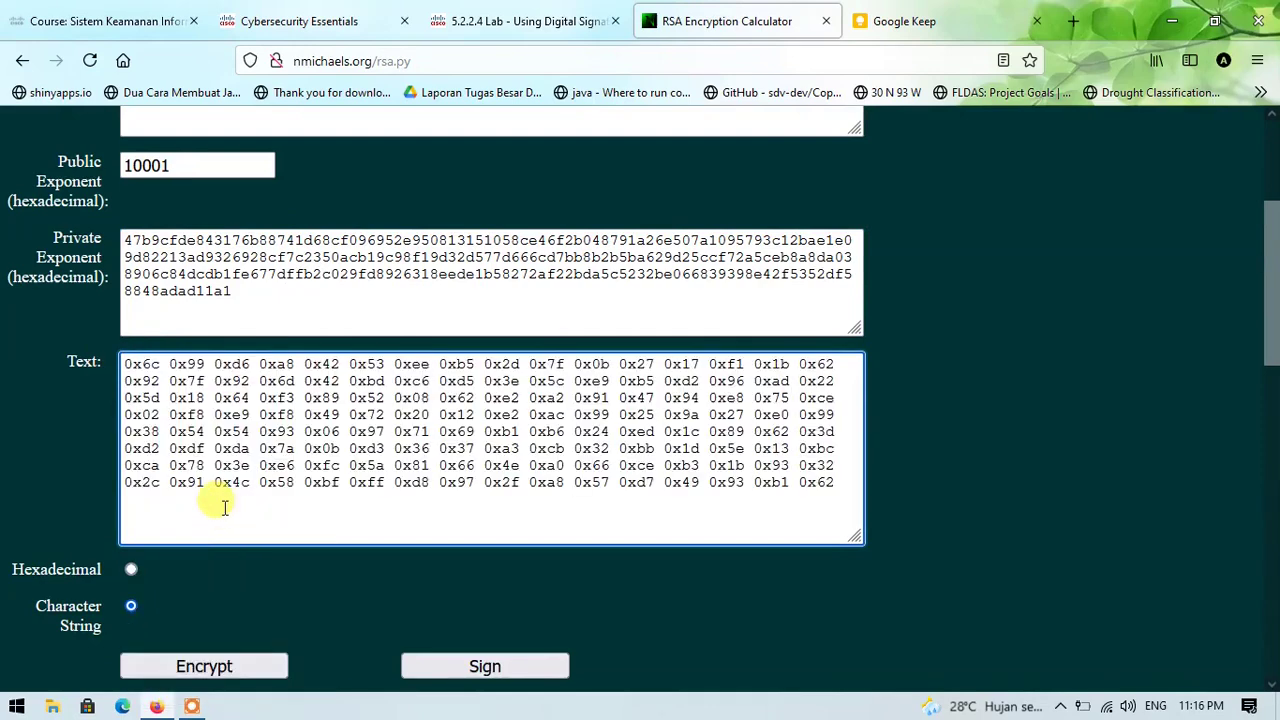
Verify the Table 4 signature in the RSA calculator and view the resulting text.
left_click(510, 8)
left_click(682, 20)
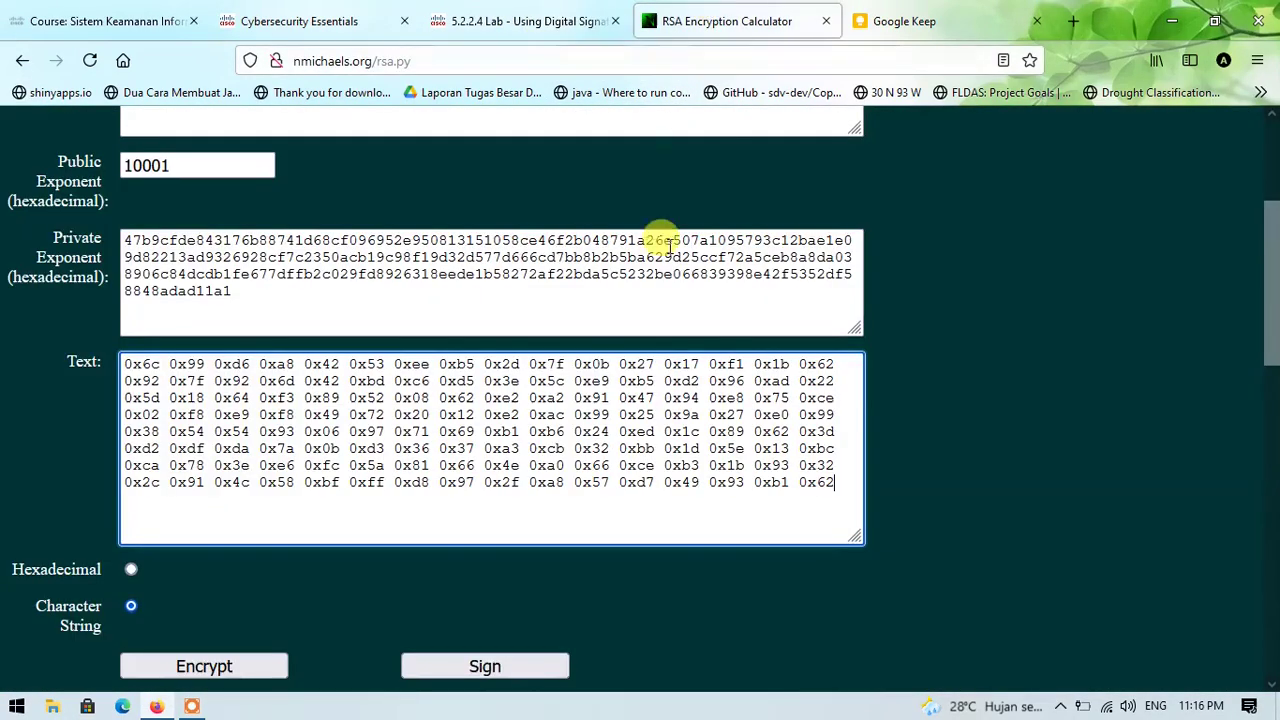
scroll(586, 400, "down", 3)
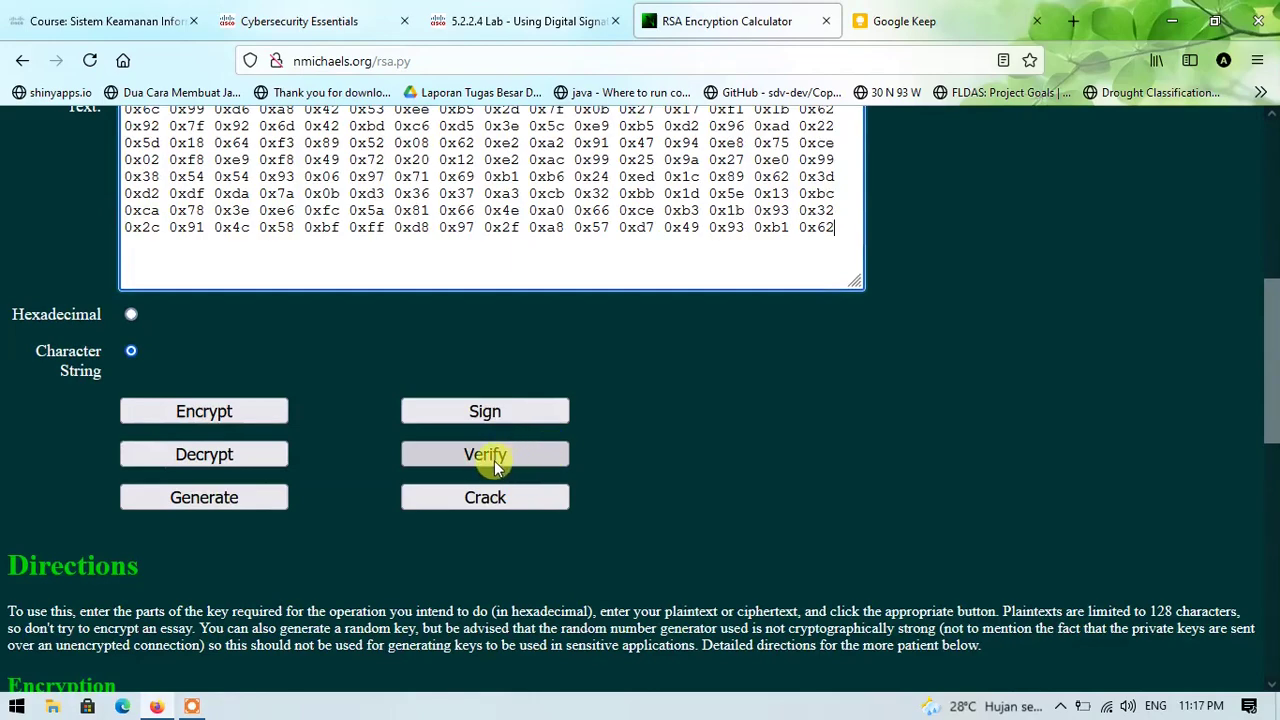
left_click(491, 456)
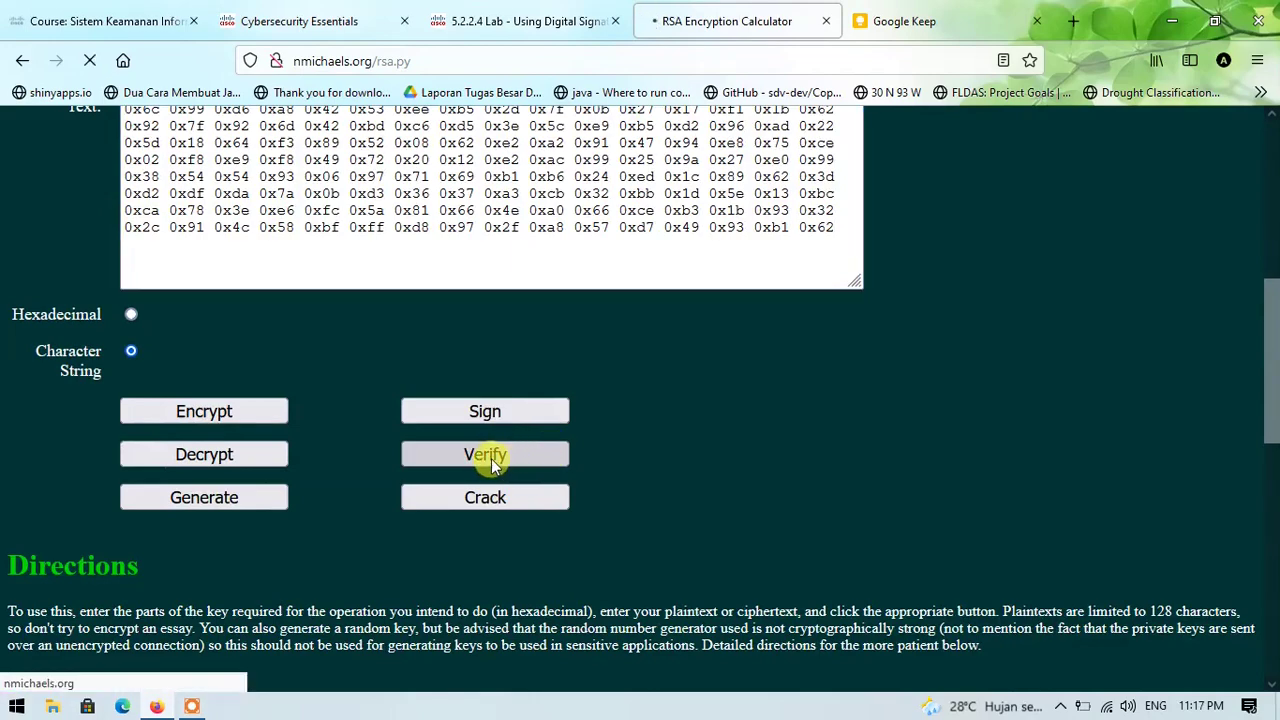
scroll(543, 423, "down", 3)
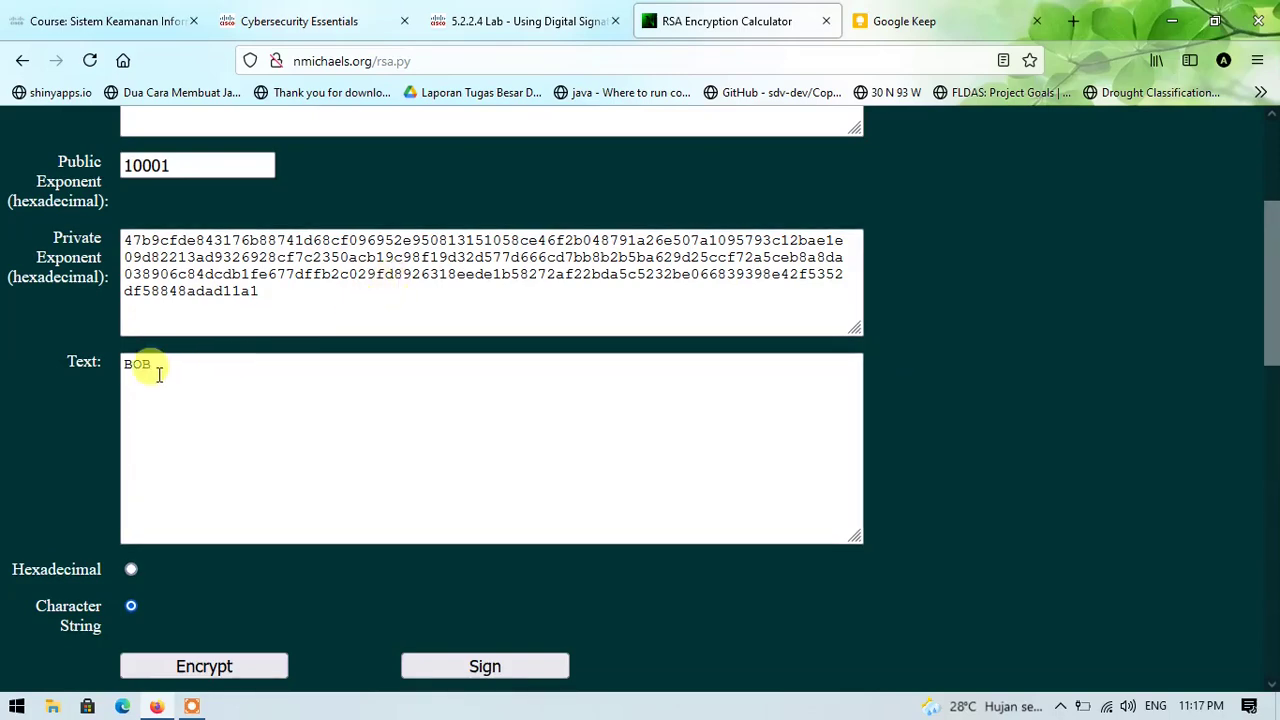
Answer question d of Step 4 in the lab PDF with the signer's name identified by the calculator, in capital letters.
key("ctrl+shift+Tab")
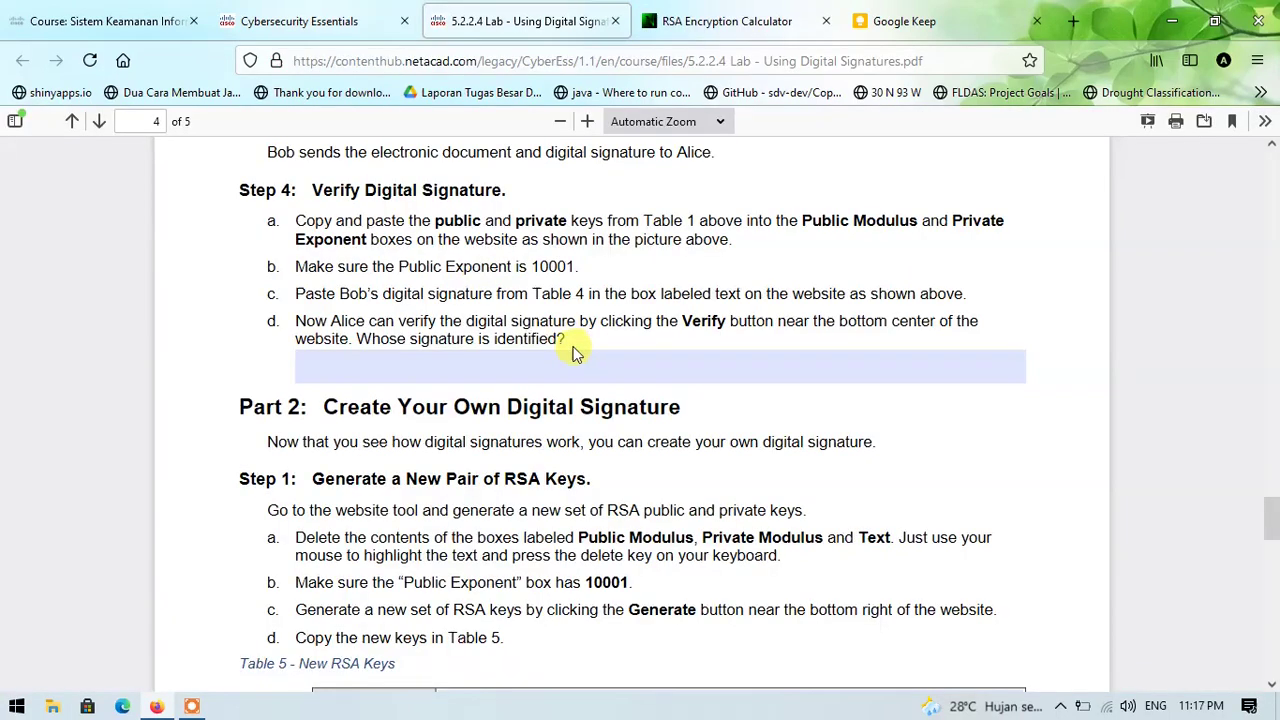
left_click(500, 361)
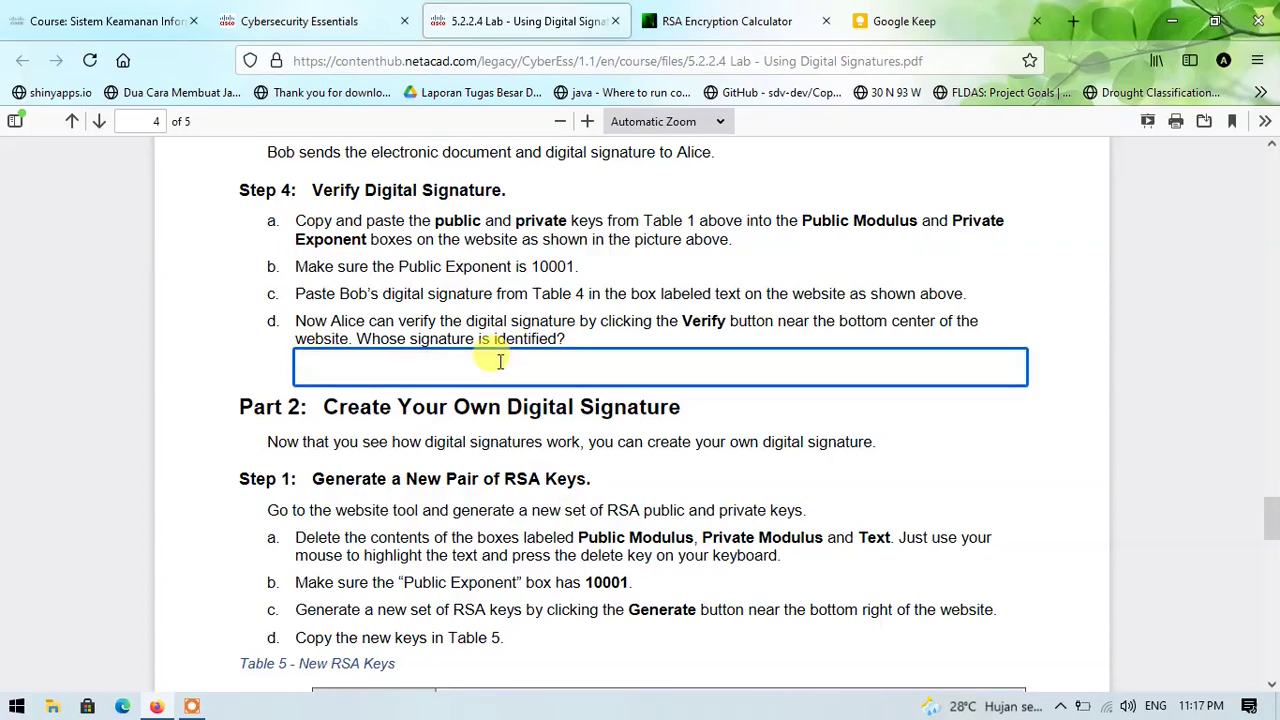
type("BOB")
left_click(527, 398)
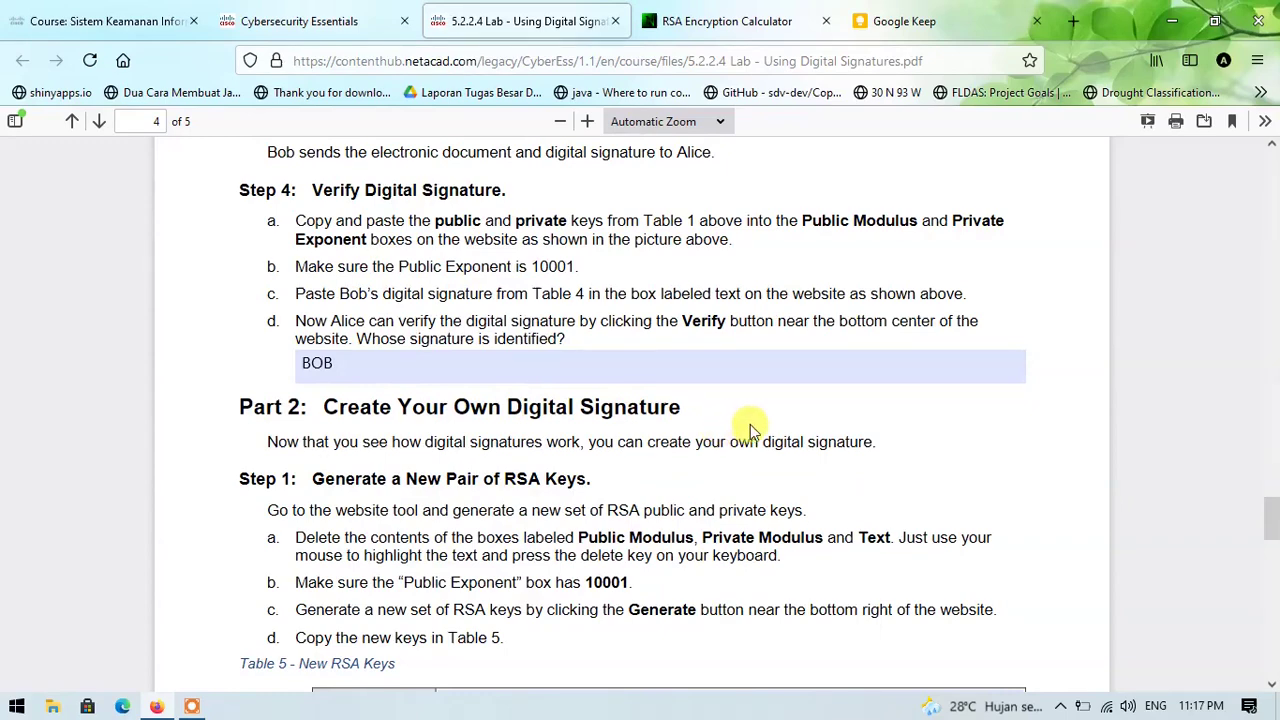
Clear the Public Modulus, Private Exponent and Text boxes in the RSA calculator for Part 2 of the lab.
scroll(745, 430, "down", 2)
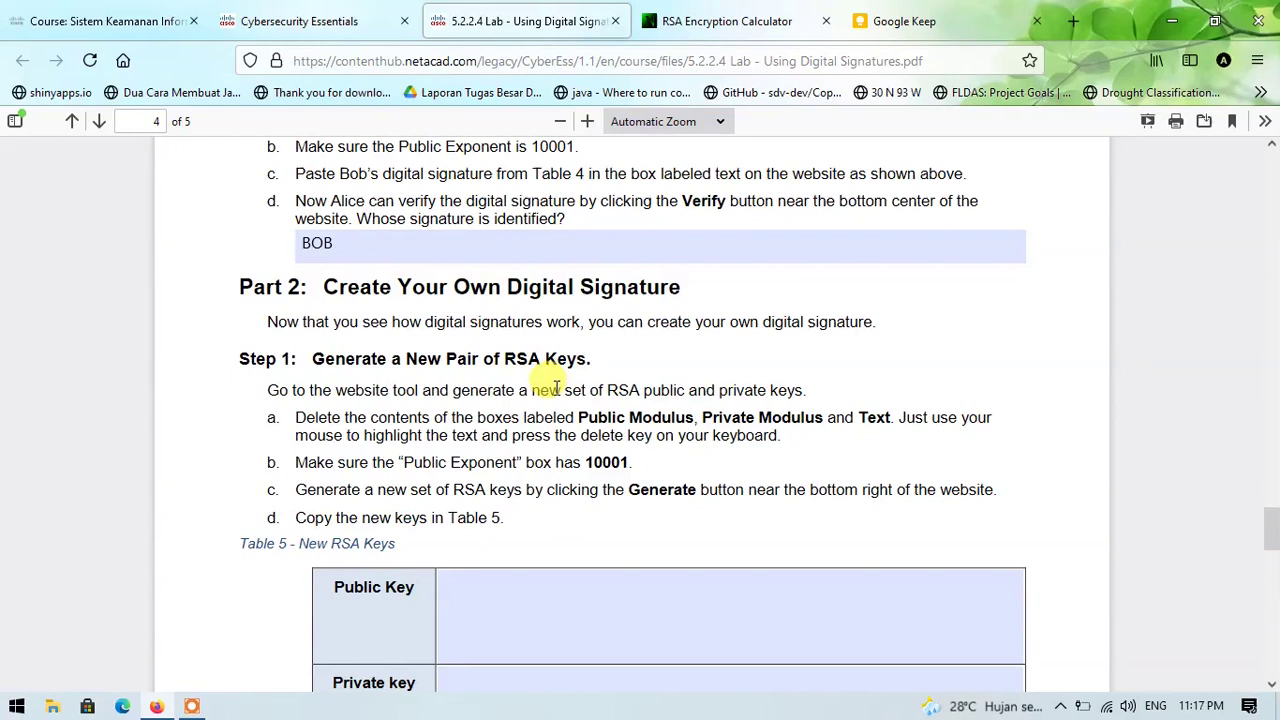
scroll(520, 250, "down", 2)
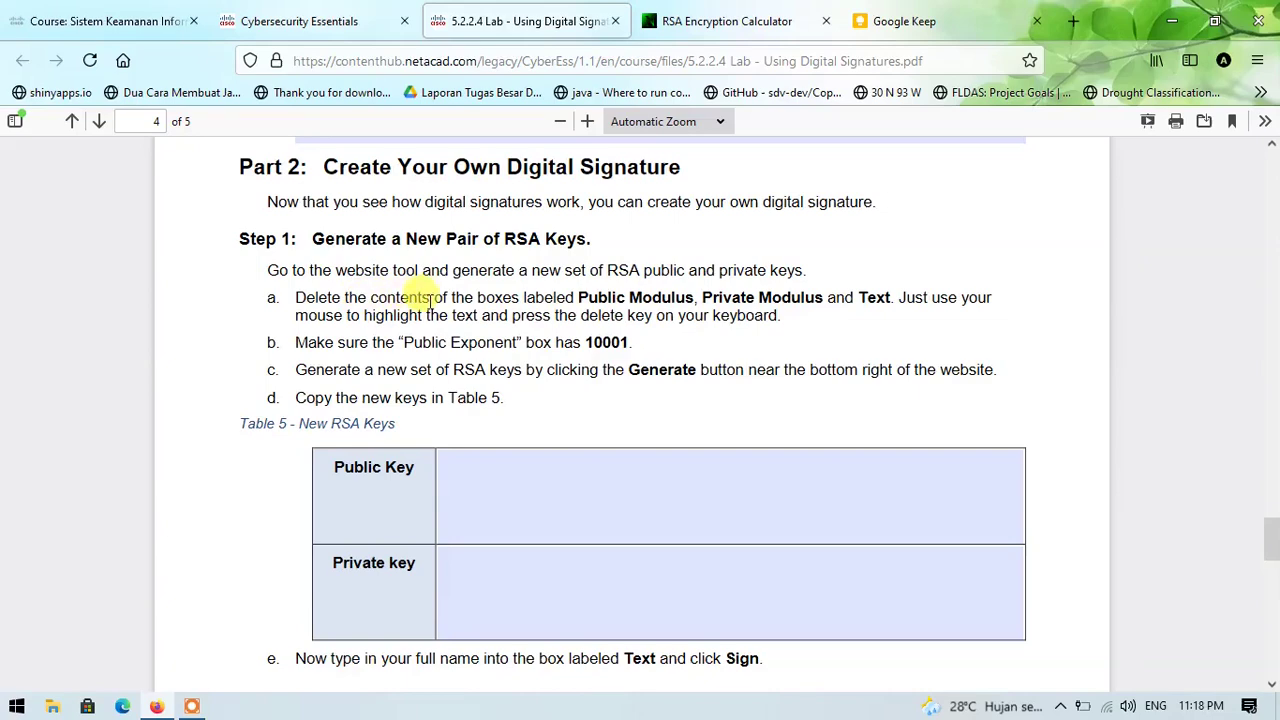
left_click(665, 25)
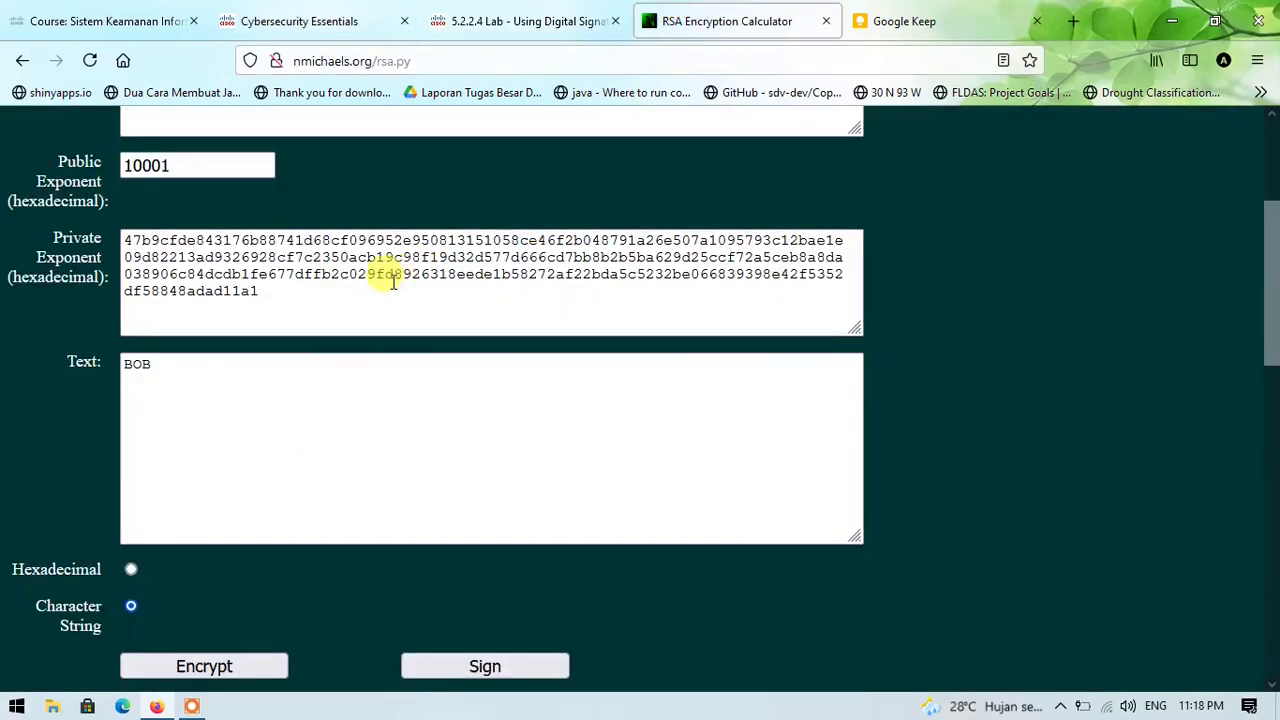
scroll(380, 277, "up", 3)
left_click_drag(290, 350, 57, 258)
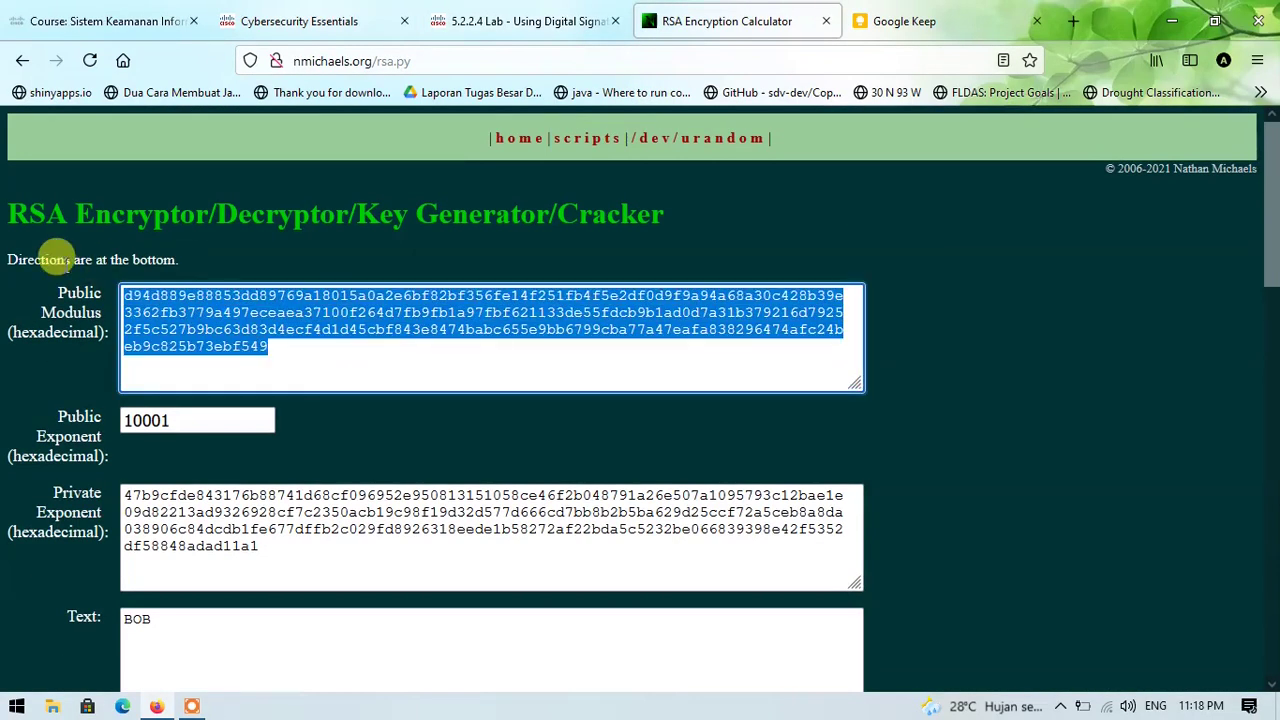
key("BackSpace")
left_click_drag(286, 571, 122, 490)
key("BackSpace")
scroll(237, 437, "down", 2)
left_click_drag(191, 525, 90, 462)
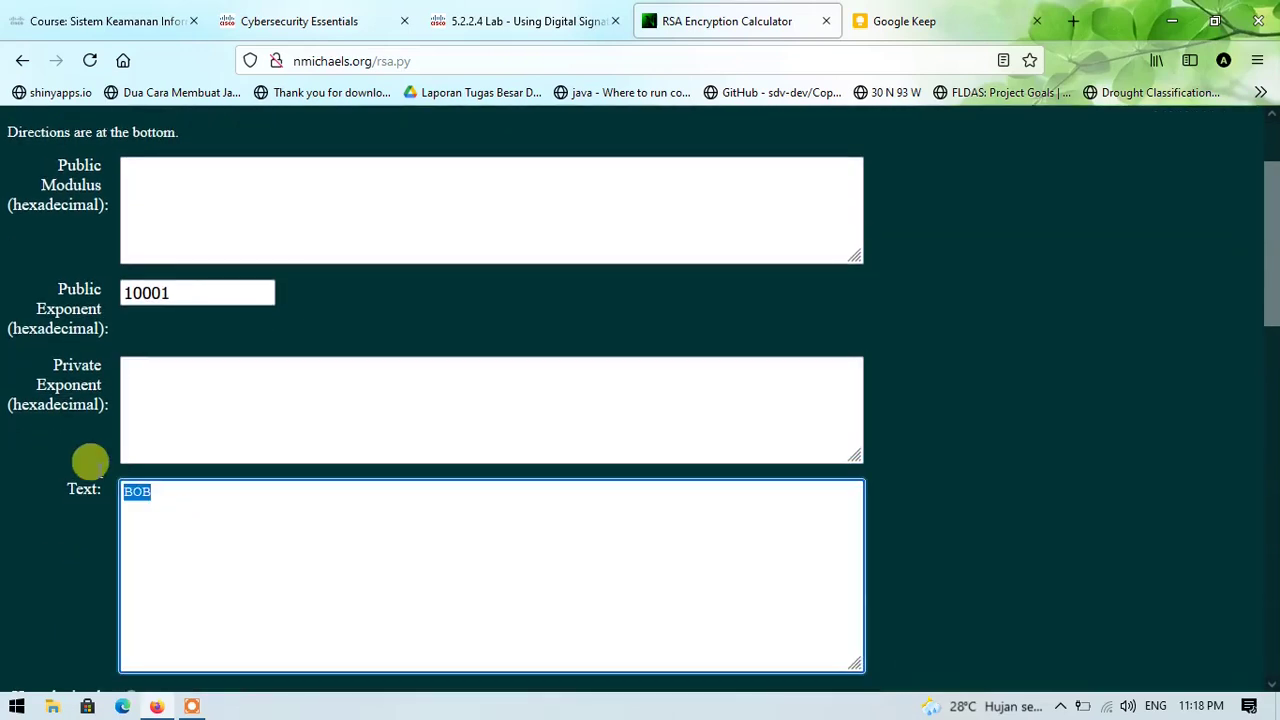
key("BackSpace")
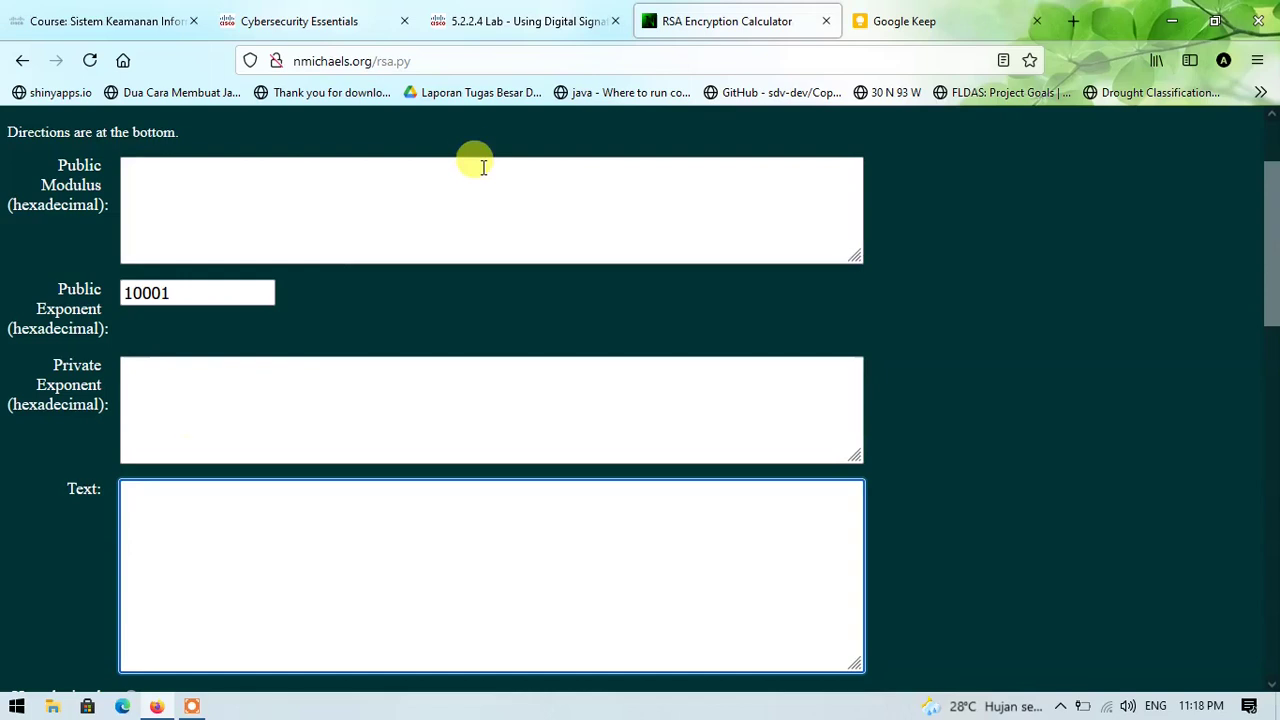
Check the lab's key generation instructions and generate a new RSA key pair in the calculator with public exponent 10001.
left_click(565, 12)
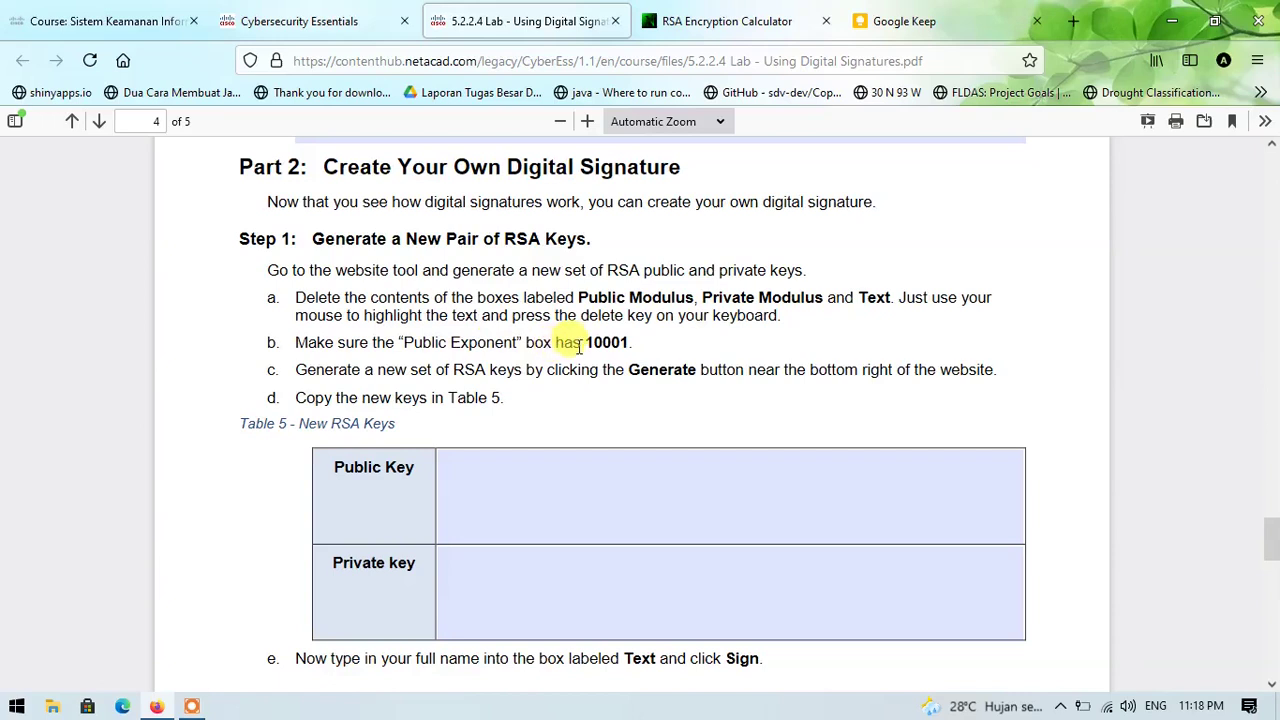
left_click_drag(586, 342, 632, 343)
left_click(632, 343)
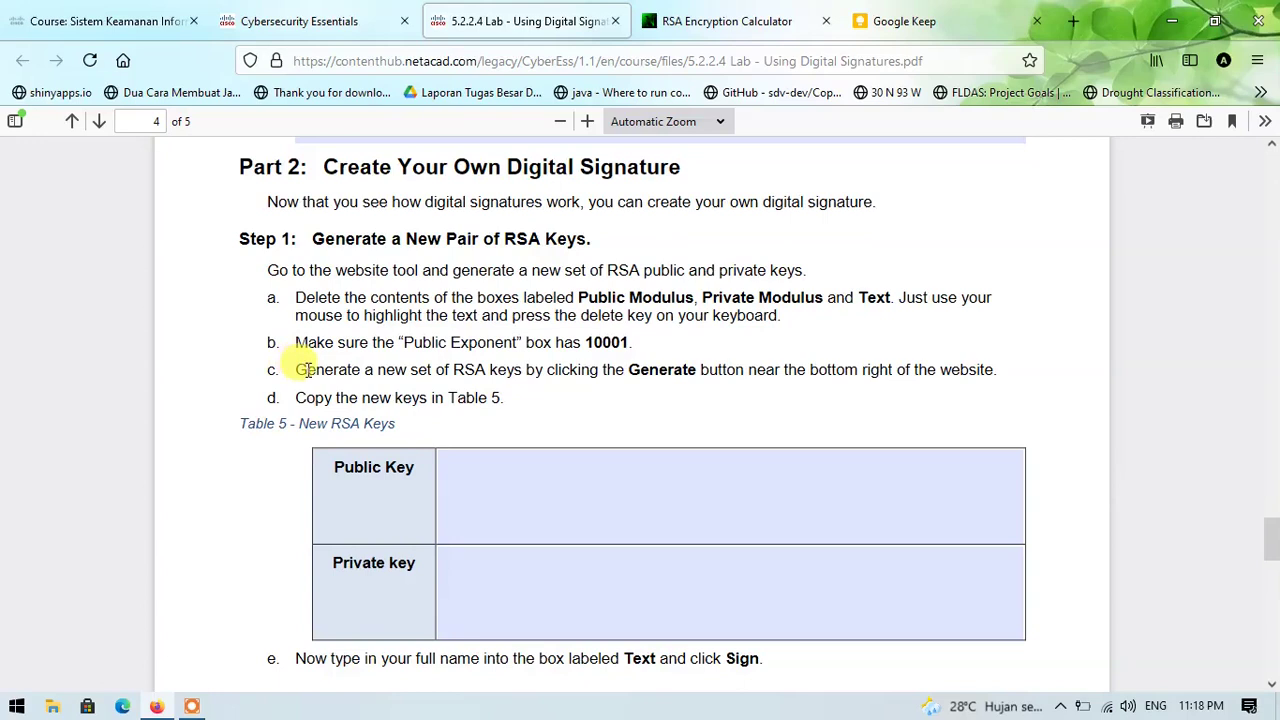
left_click(730, 10)
scroll(465, 403, "down", 4)
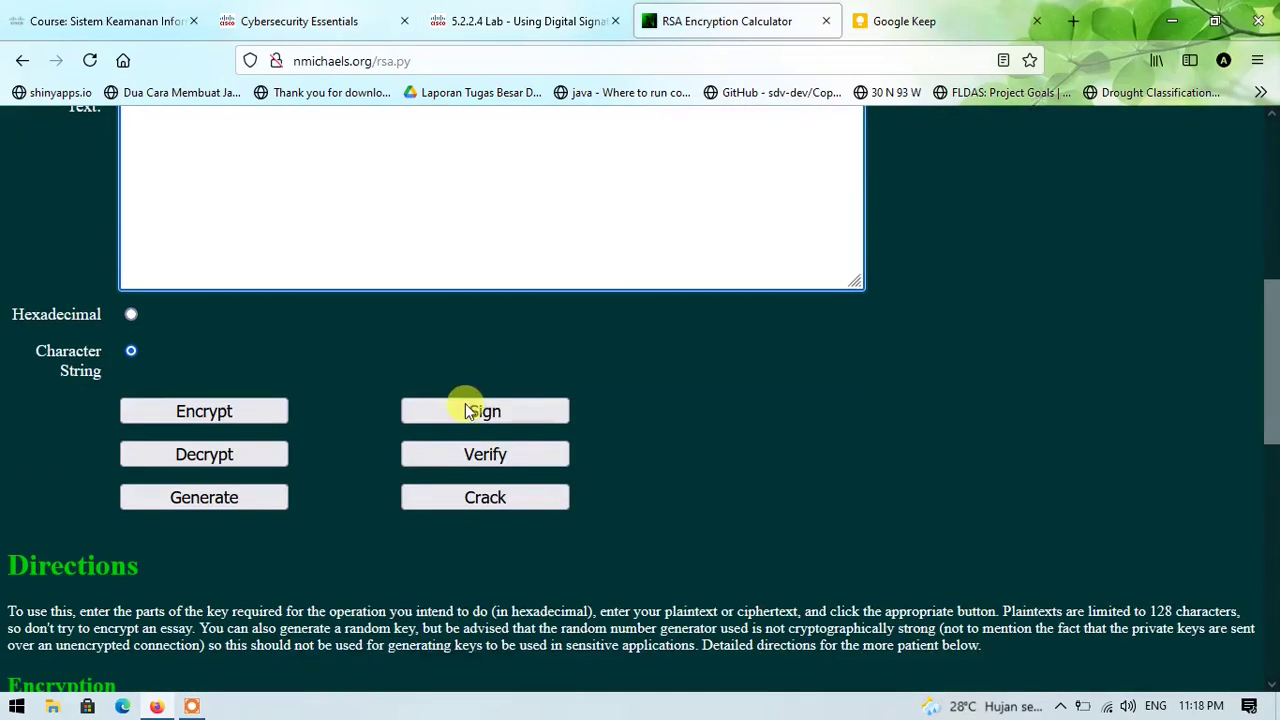
left_click(213, 500)
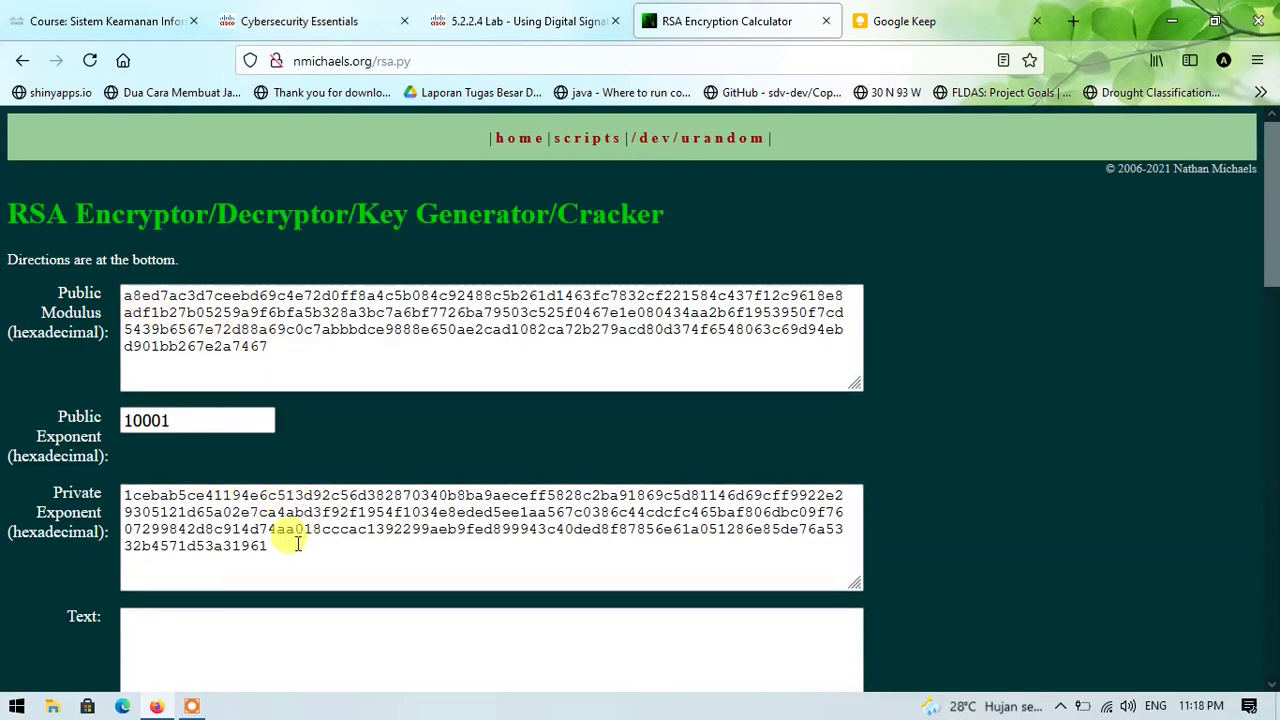
Copy the newly generated public modulus from the RSA calculator into the Public Key field of Table 5 in the lab PDF.
left_click(505, 20)
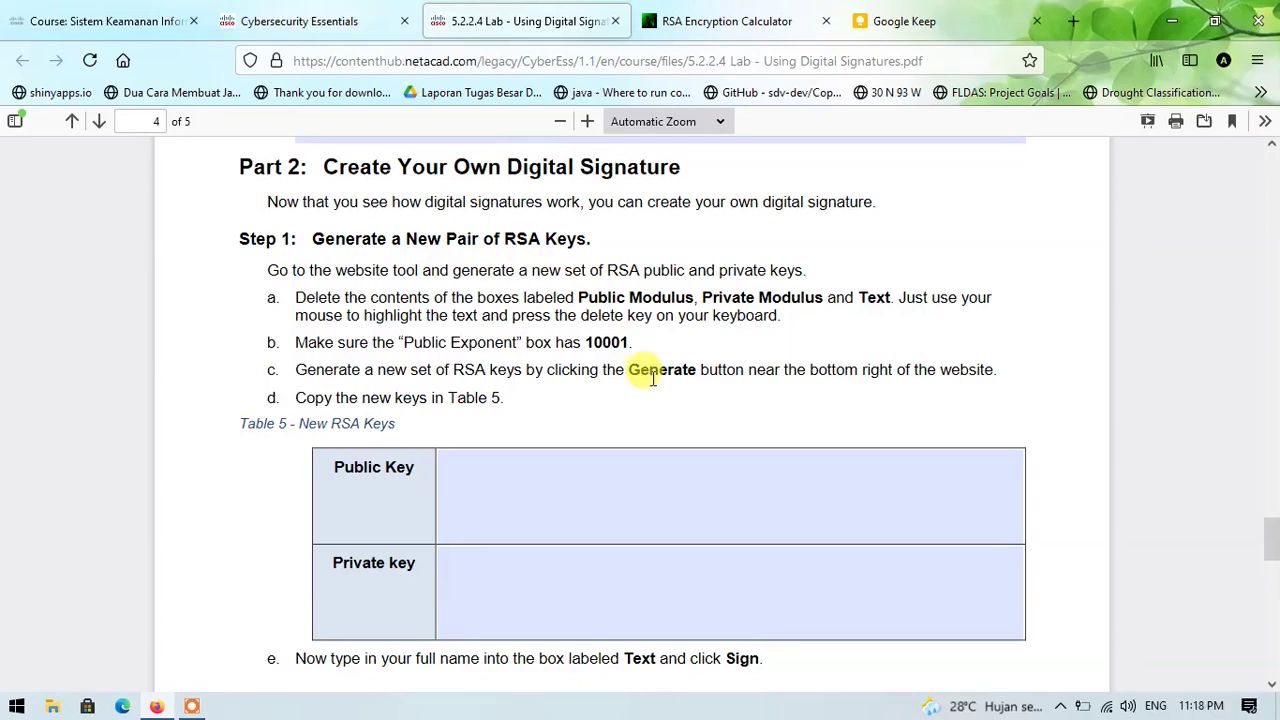
key("ctrl+Tab")
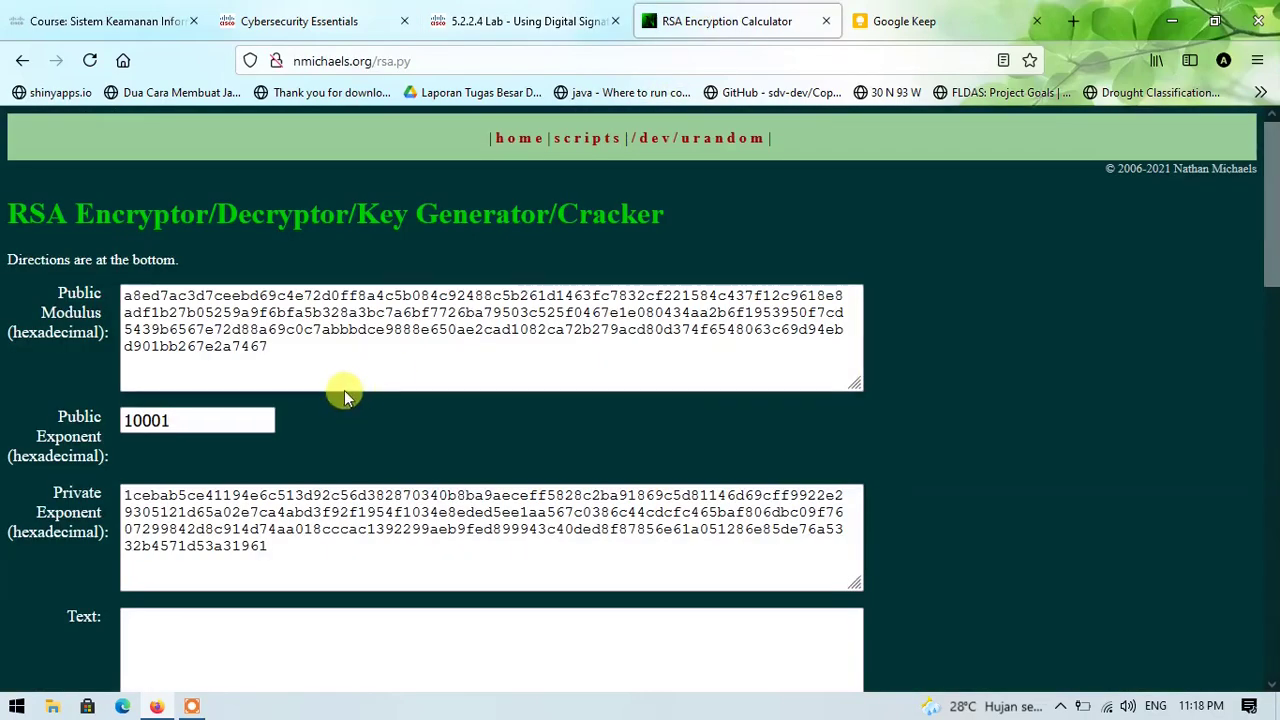
left_click_drag(286, 345, 71, 251)
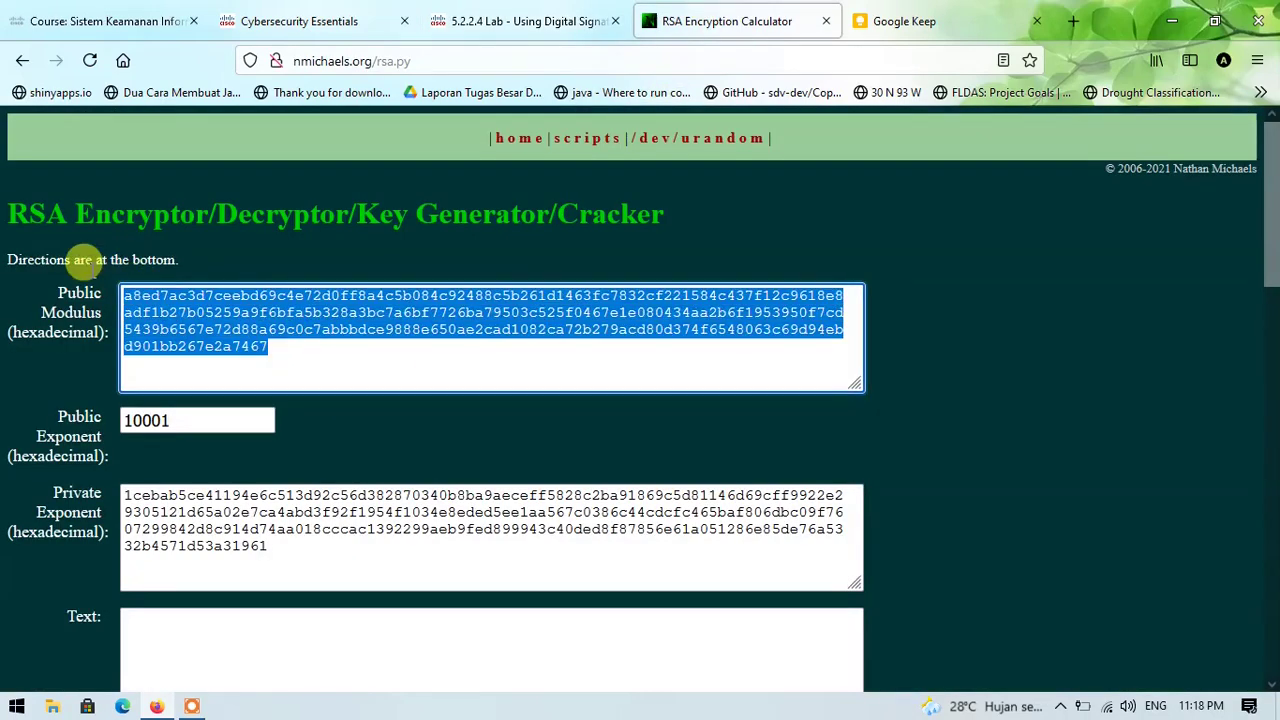
right_click(193, 293)
left_click(286, 409)
key("ctrl+shift+Tab")
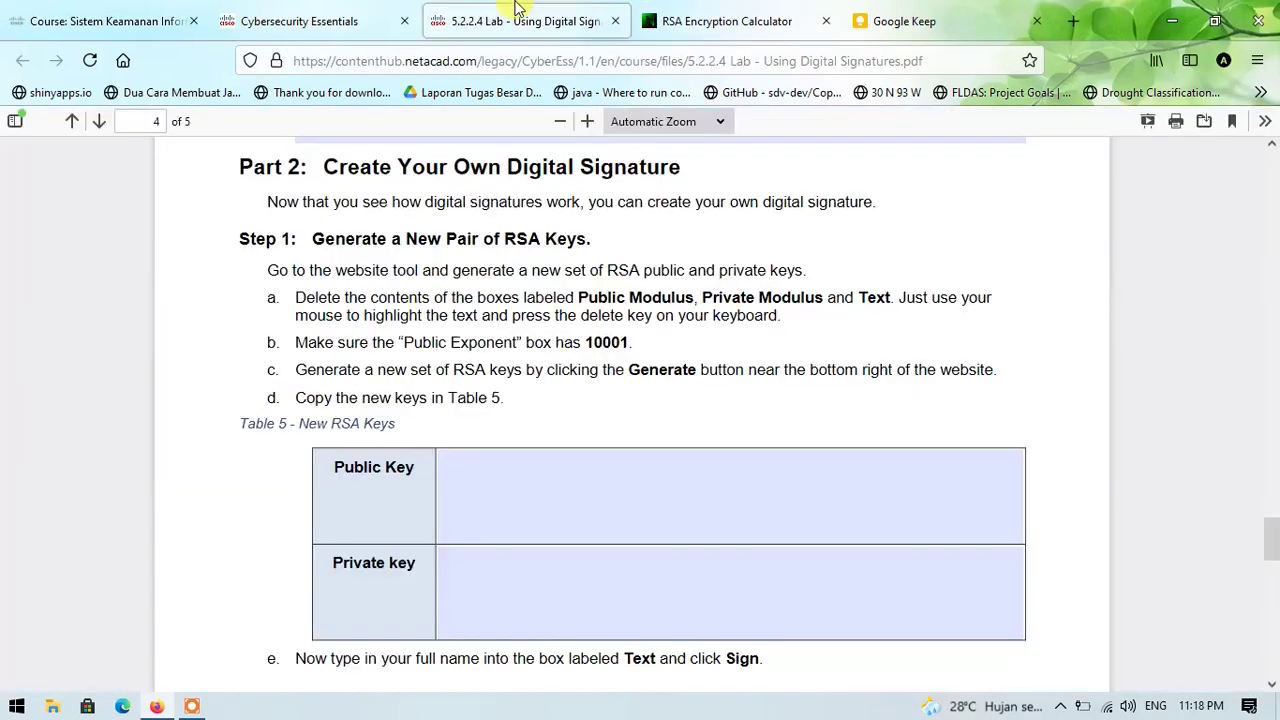
left_click(477, 463)
right_click(457, 449)
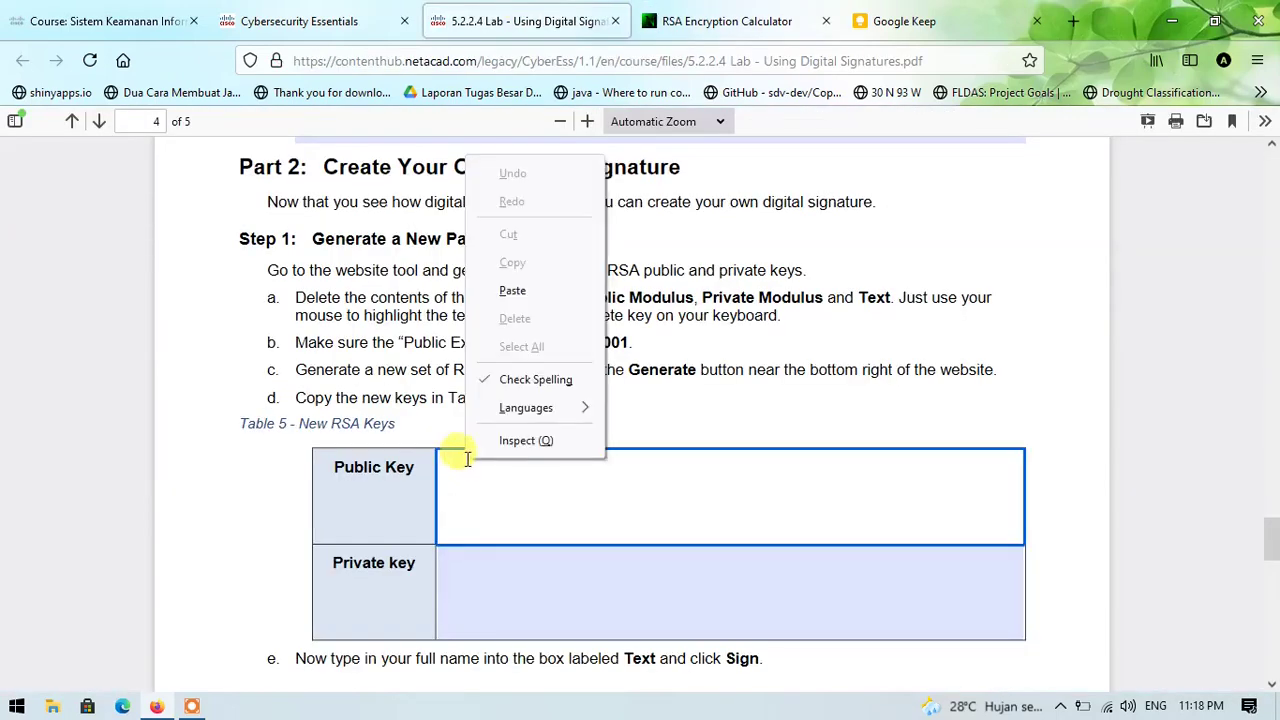
left_click(537, 297)
Copy the newly generated private exponent from the RSA calculator into the Private key field of Table 5 in the lab PDF.
key("ctrl+Tab")
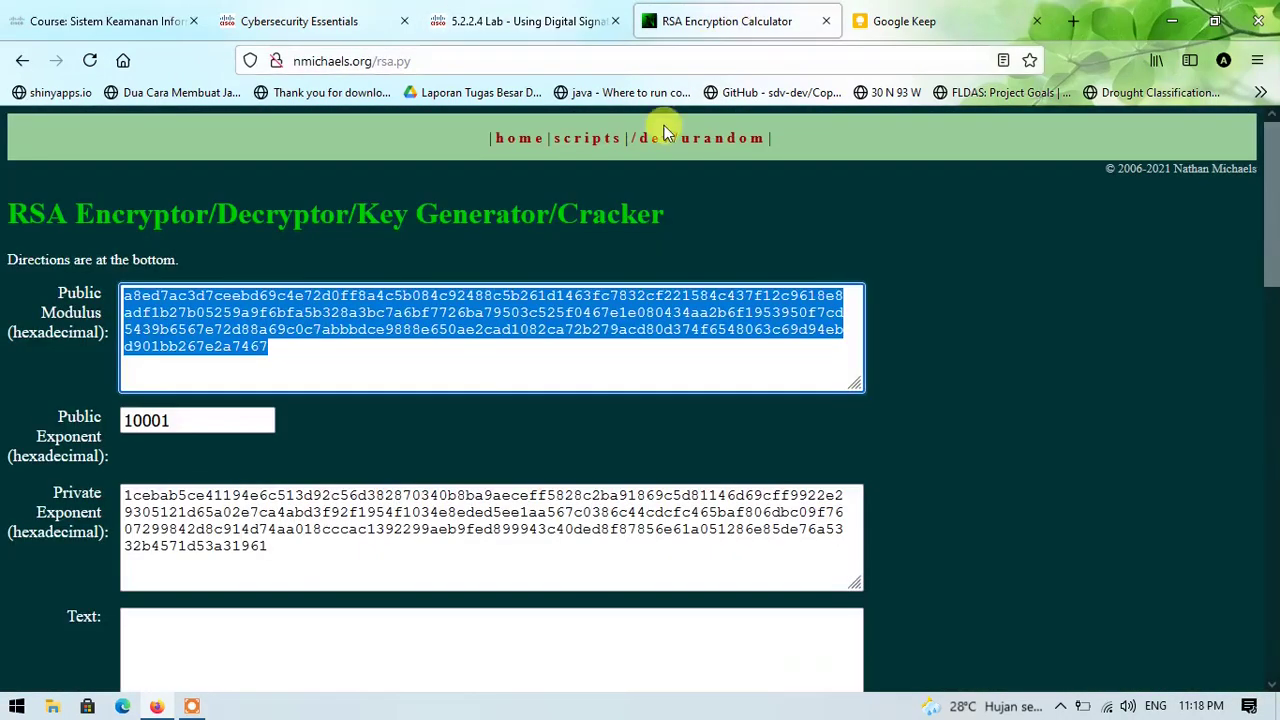
left_click(280, 537)
key("ctrl+a")
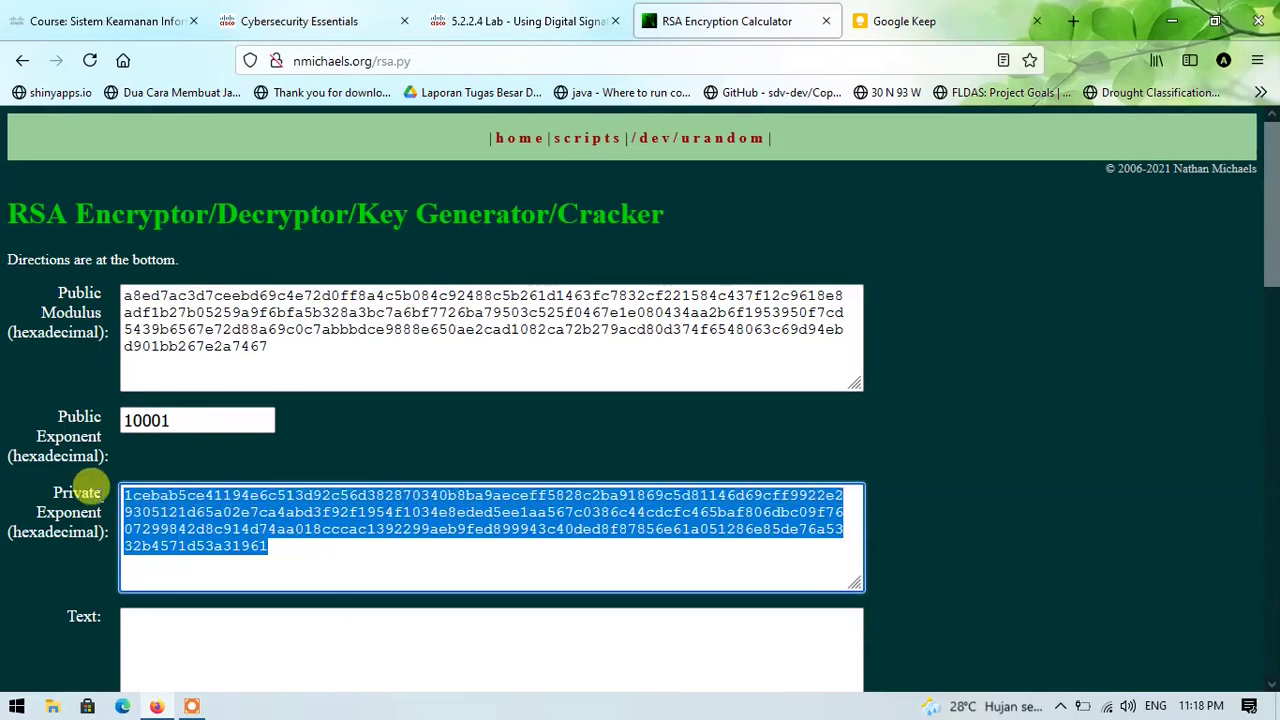
right_click(160, 497)
left_click(247, 270)
key("ctrl+shift+Tab")
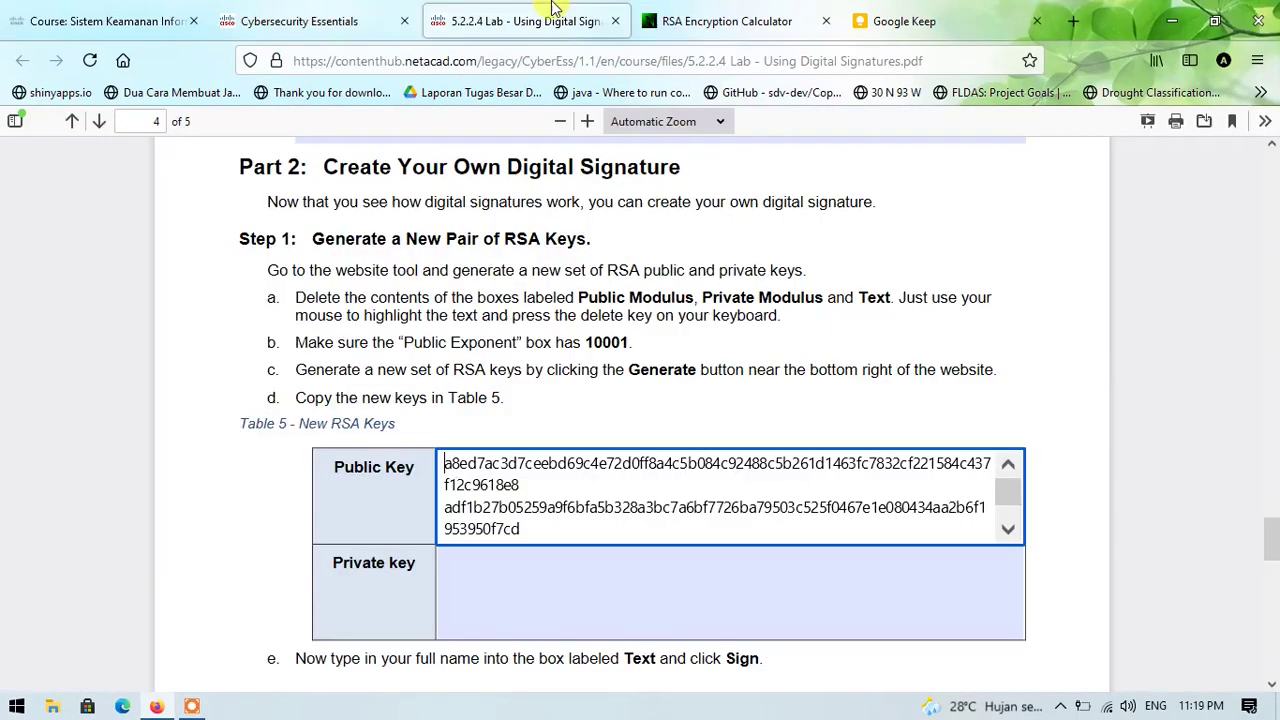
right_click(455, 583)
left_click(510, 384)
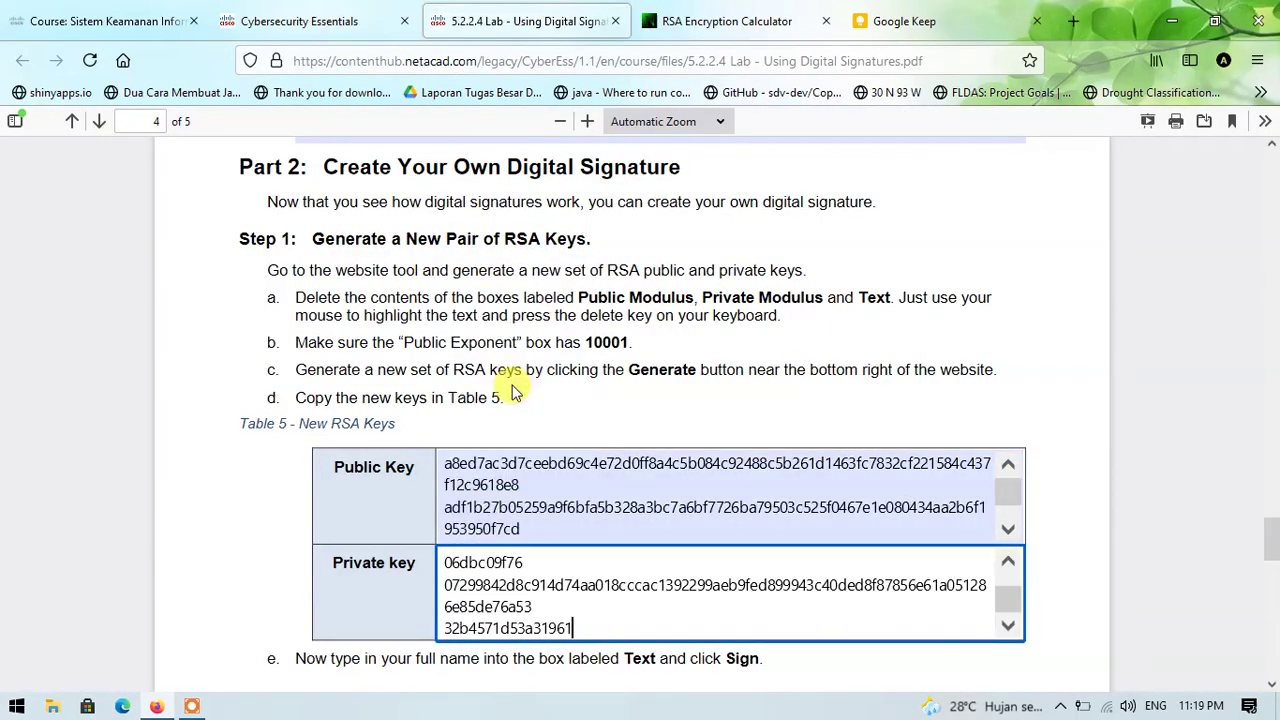
left_click(1092, 303)
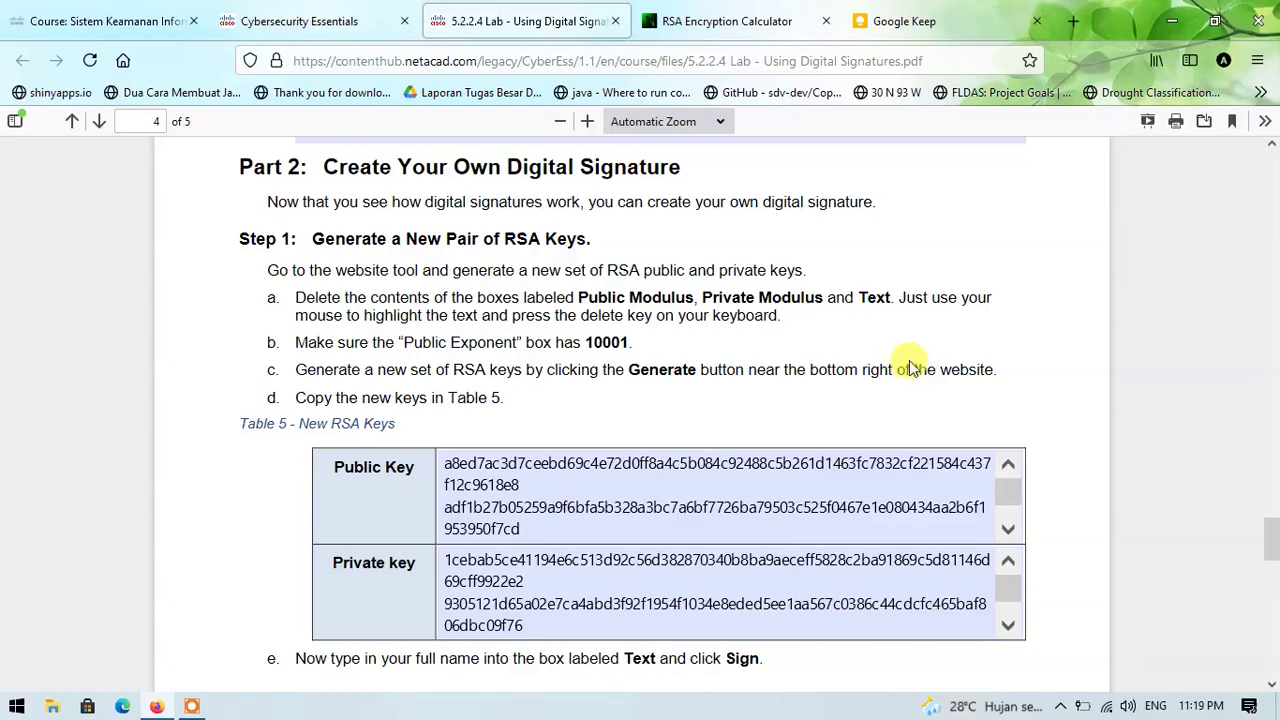
Enter the signer's full name without spaces in the RSA calculator's Text box and sign it with the new keys.
left_click(760, 24)
scroll(413, 463, "down", 3)
left_click(203, 385)
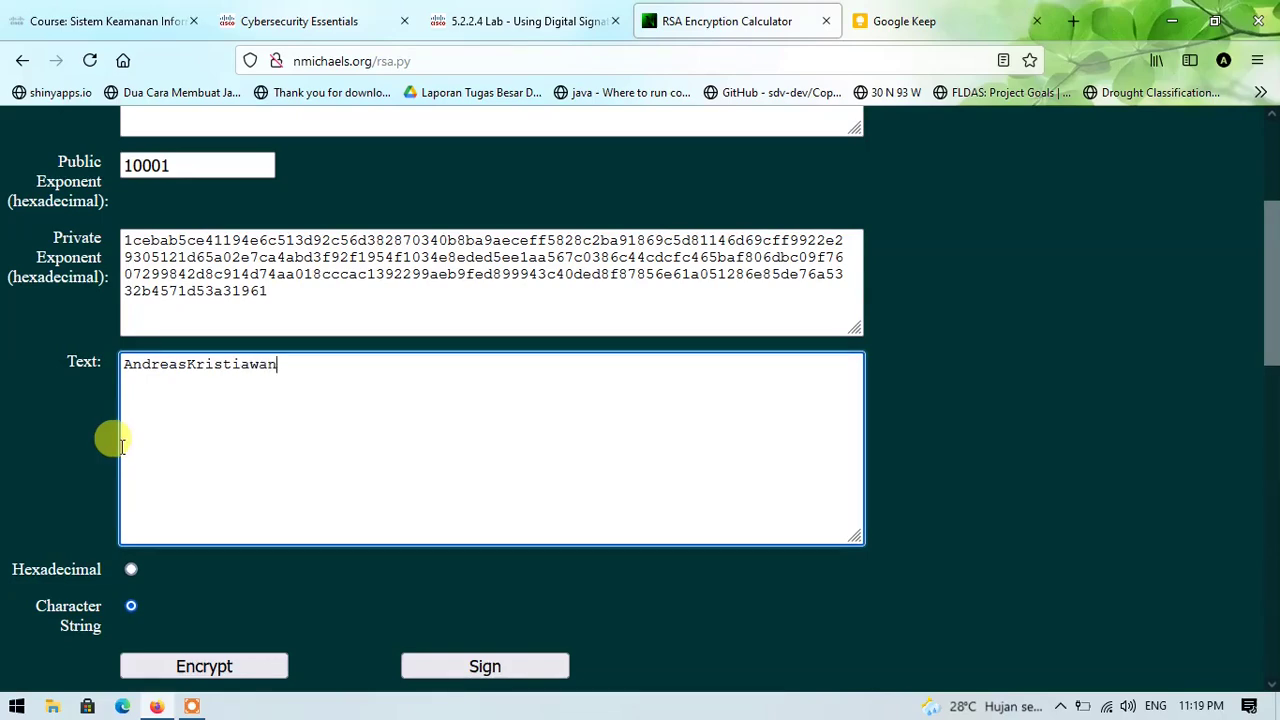
left_click(520, 18)
scroll(724, 270, "down", 1)
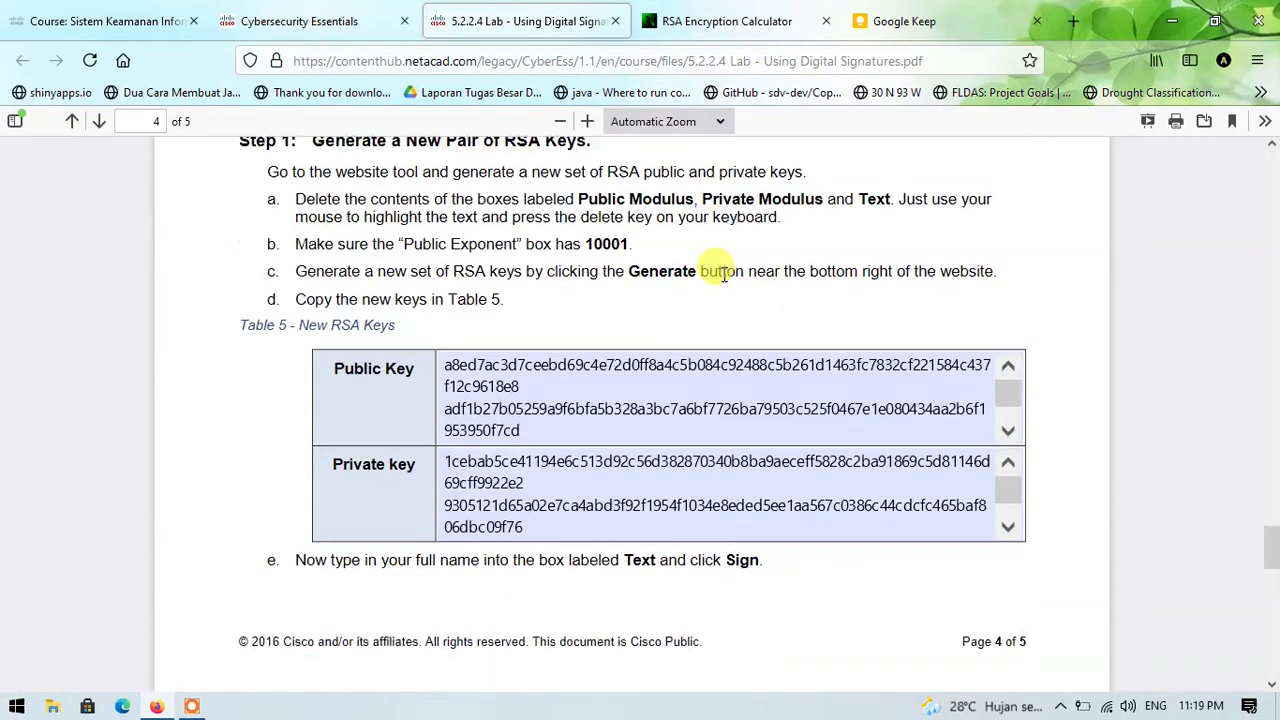
scroll(724, 270, "down", 1)
left_click(720, 21)
scroll(771, 323, "down", 2)
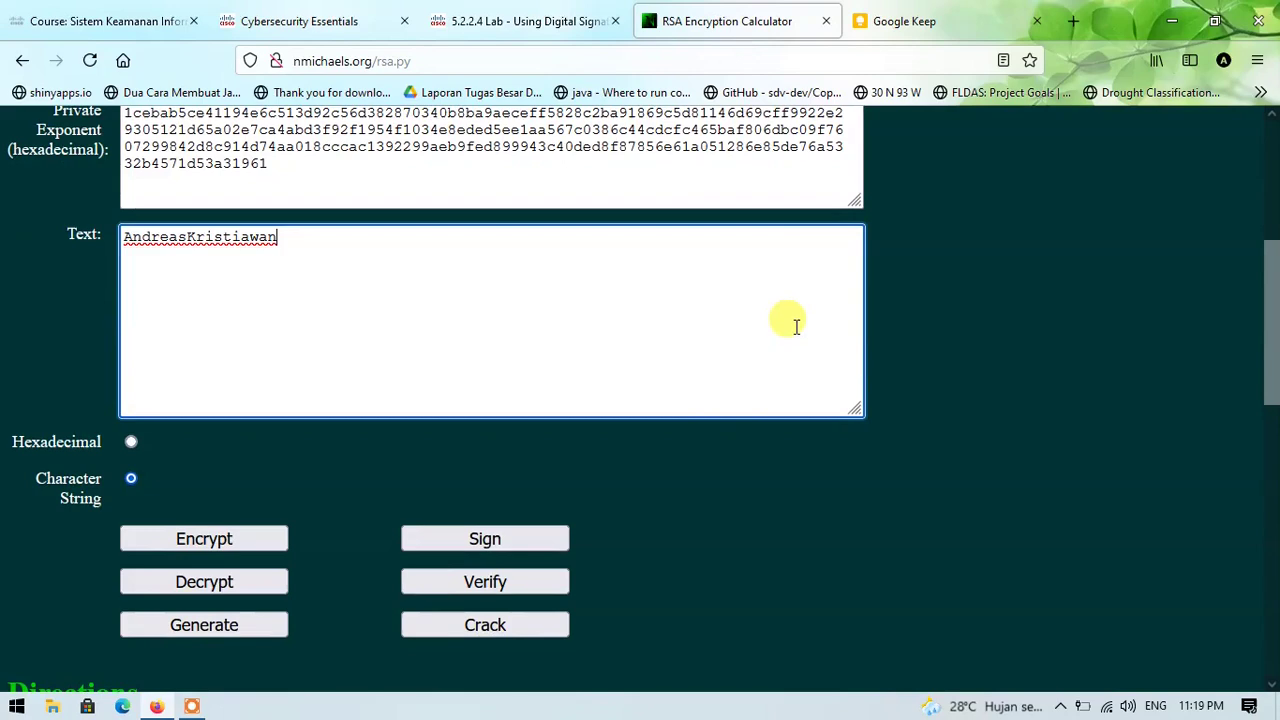
left_click(503, 540)
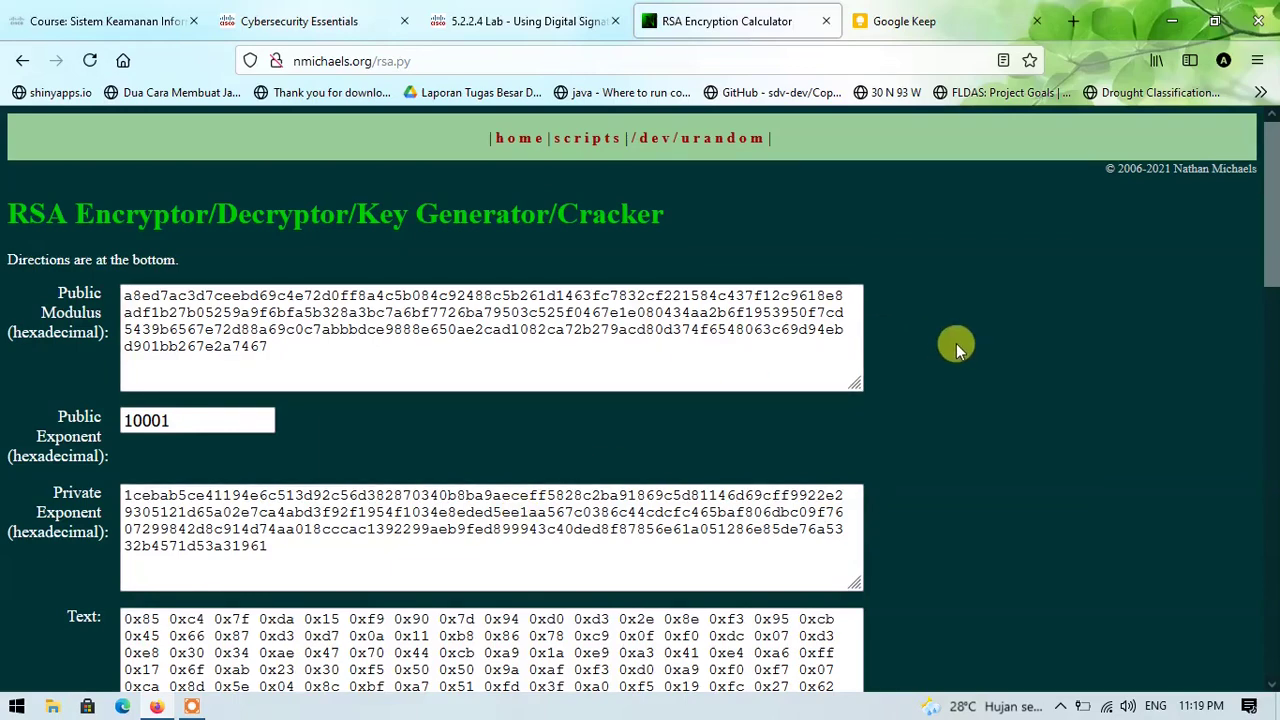
Copy the complete generated signature from the RSA calculator into the Personal Digital Signature field of Table 6 in the lab PDF.
scroll(958, 342, "down", 2)
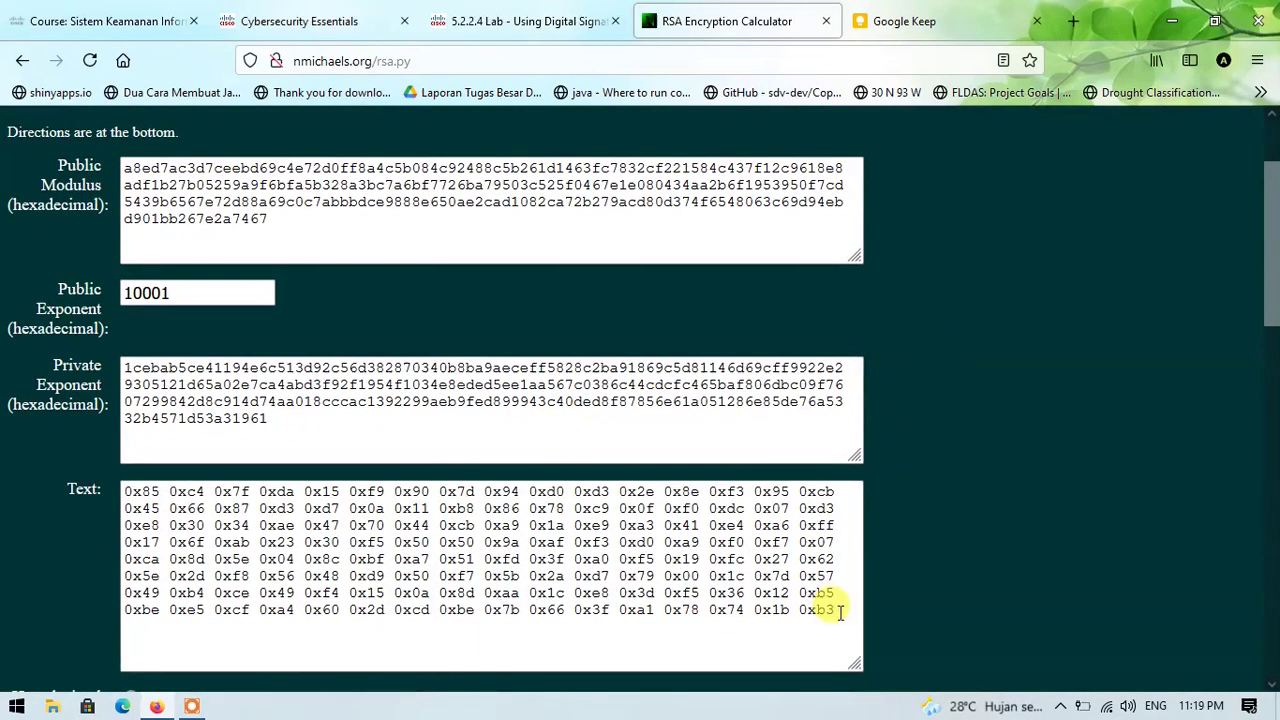
left_click_drag(843, 611, 34, 473)
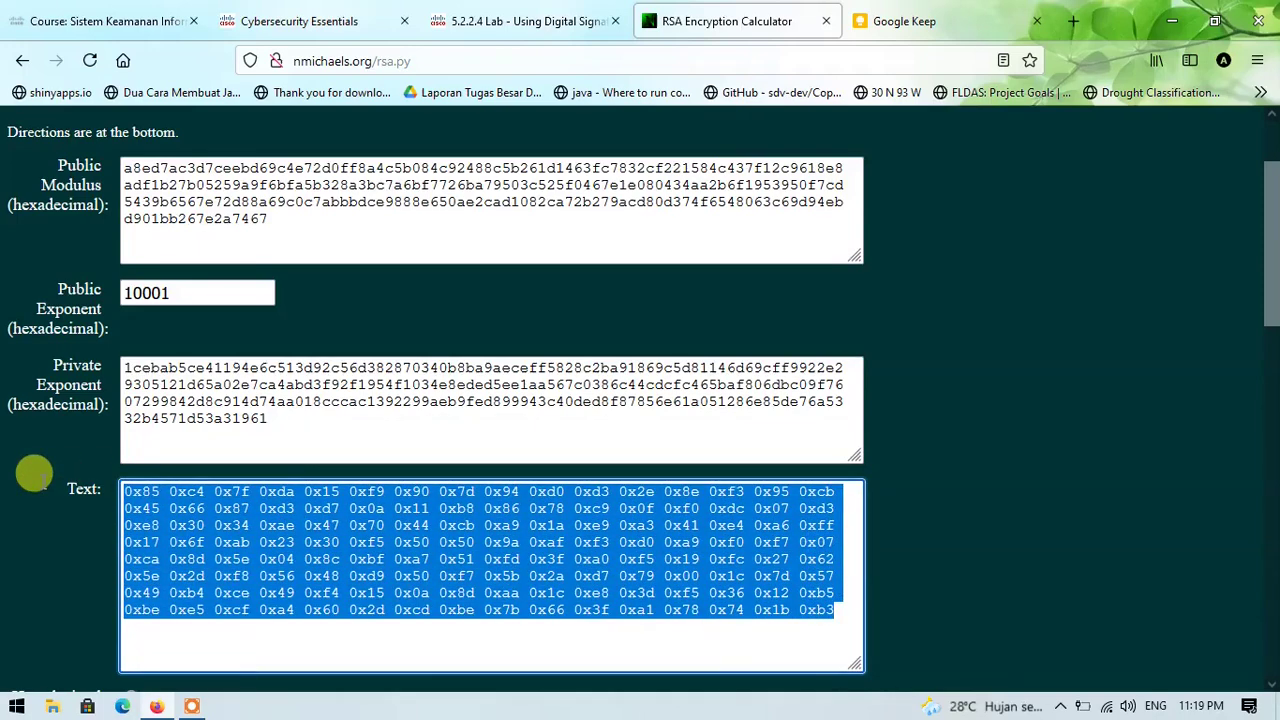
left_click(505, 22)
scroll(626, 387, "down", 2)
scroll(826, 463, "down", 5)
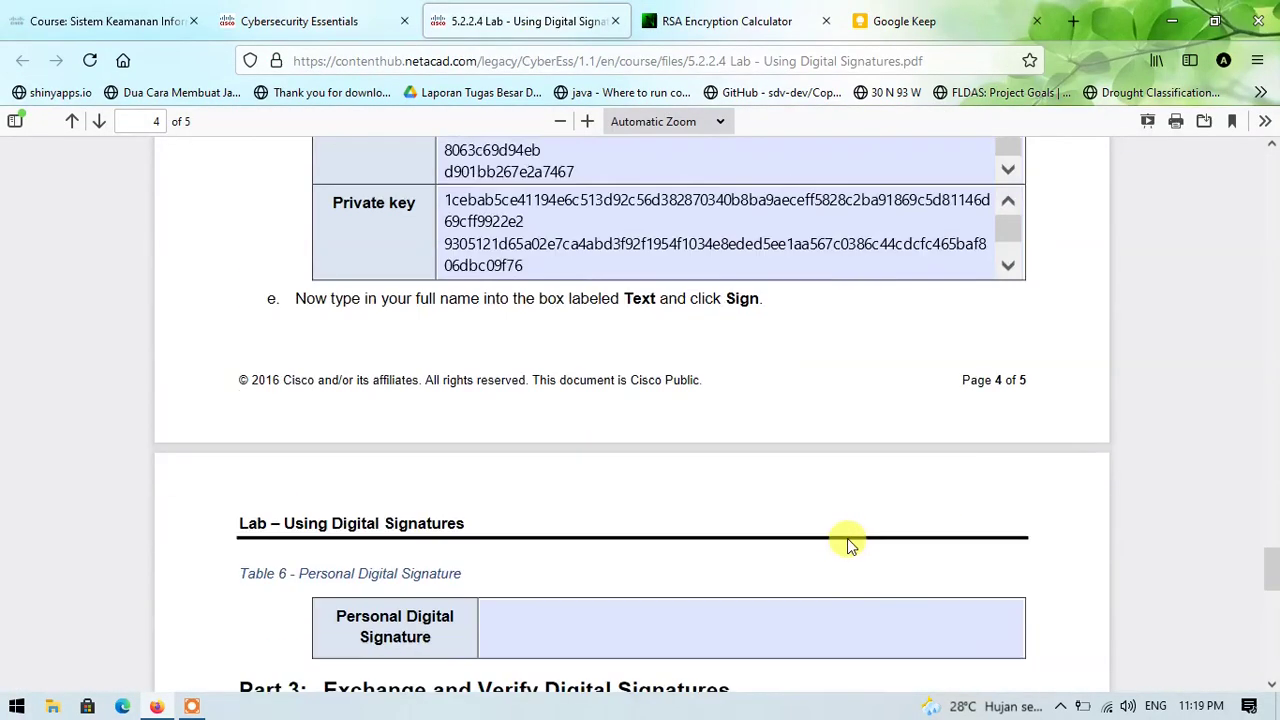
left_click(743, 12)
right_click(455, 515)
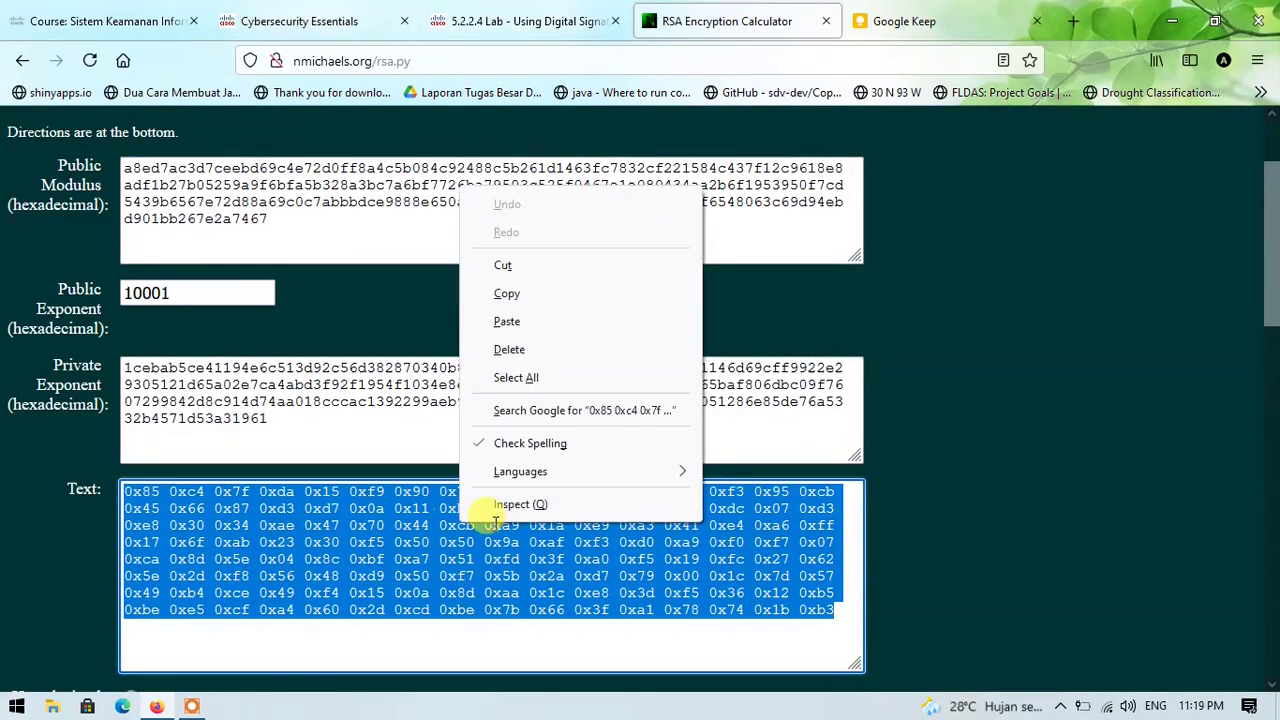
left_click(541, 300)
left_click(530, 20)
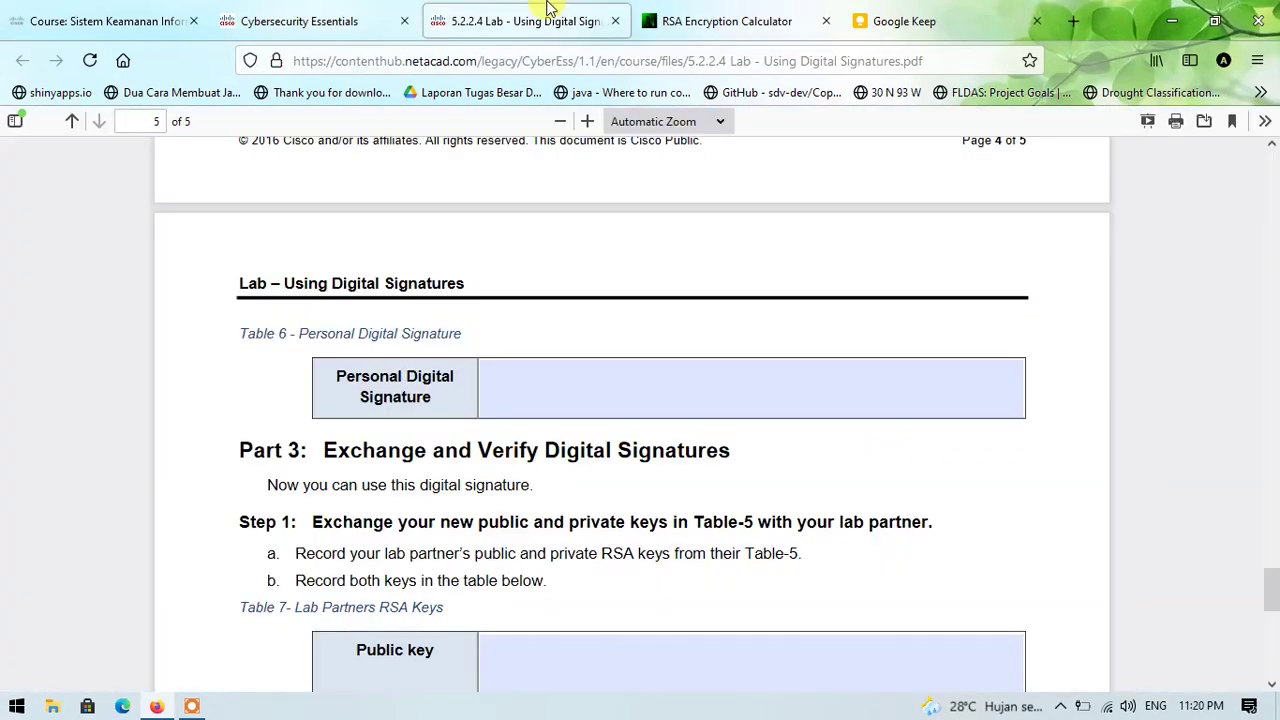
left_click(517, 365)
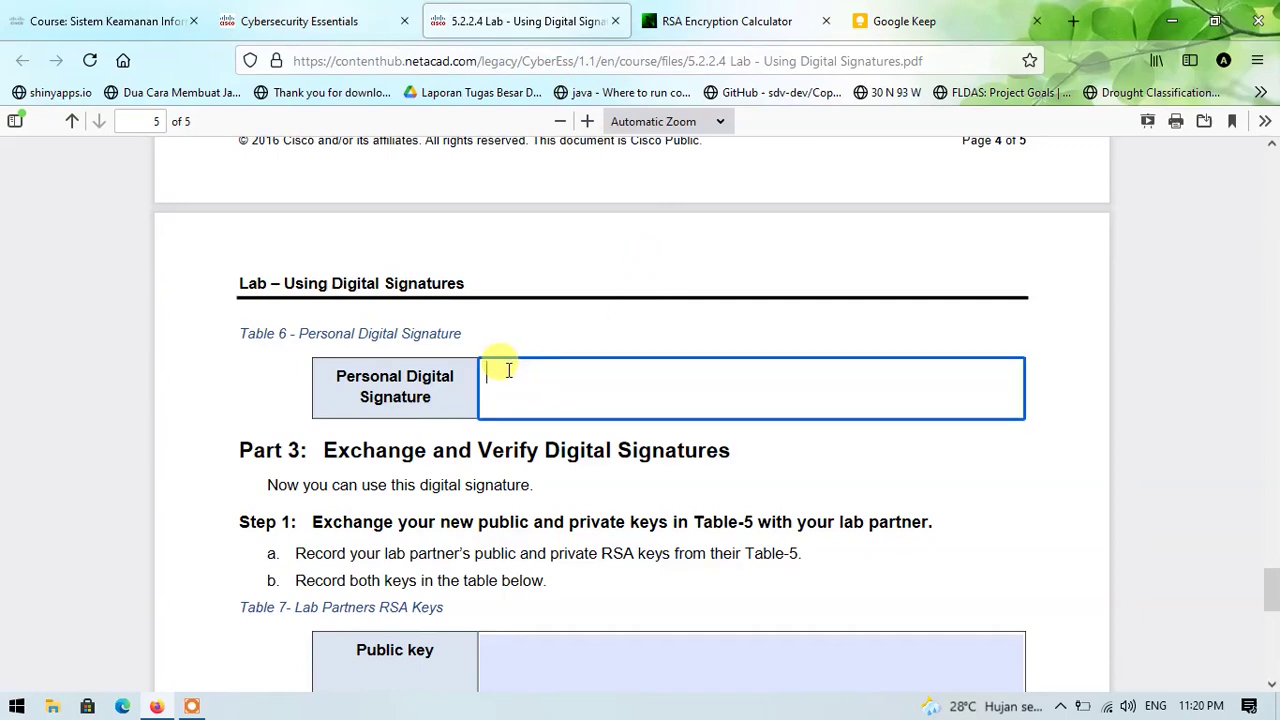
right_click(511, 368)
left_click(557, 508)
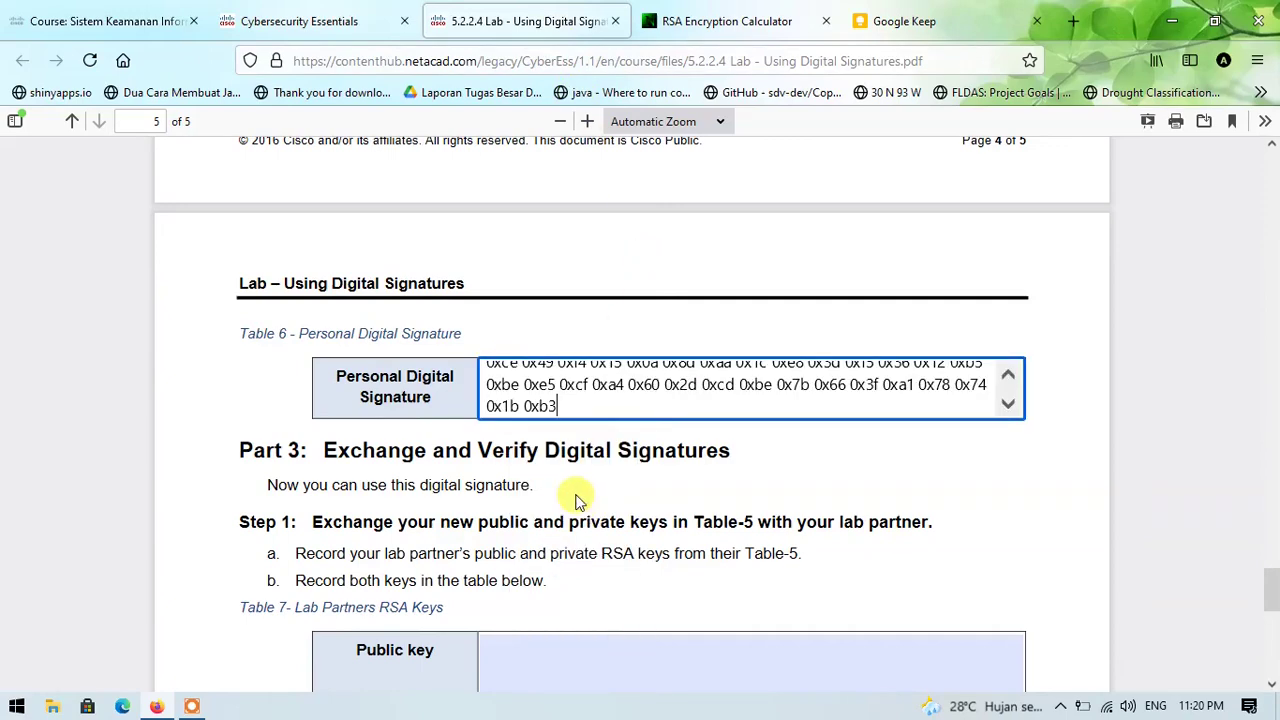
Go to Part 3 of the lab PDF, open a private browsing window and dock it to the right half of the desktop.
scroll(640, 480, "down", 3)
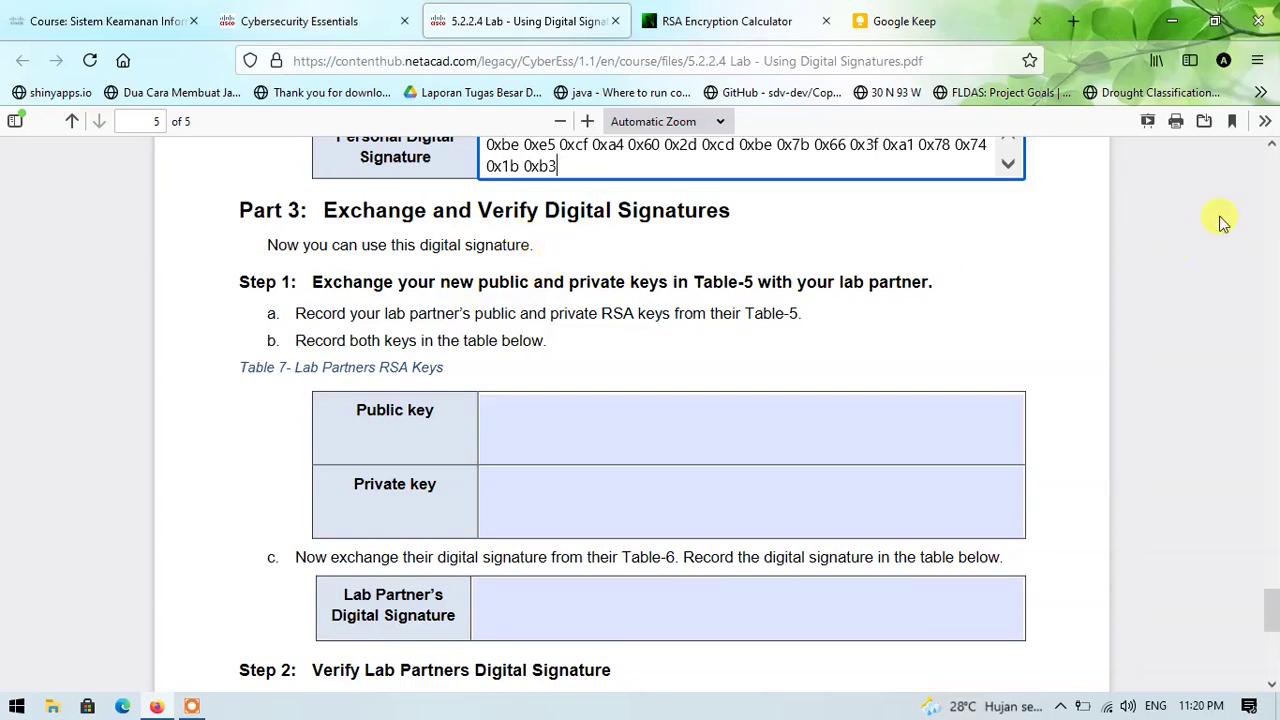
left_click(1257, 60)
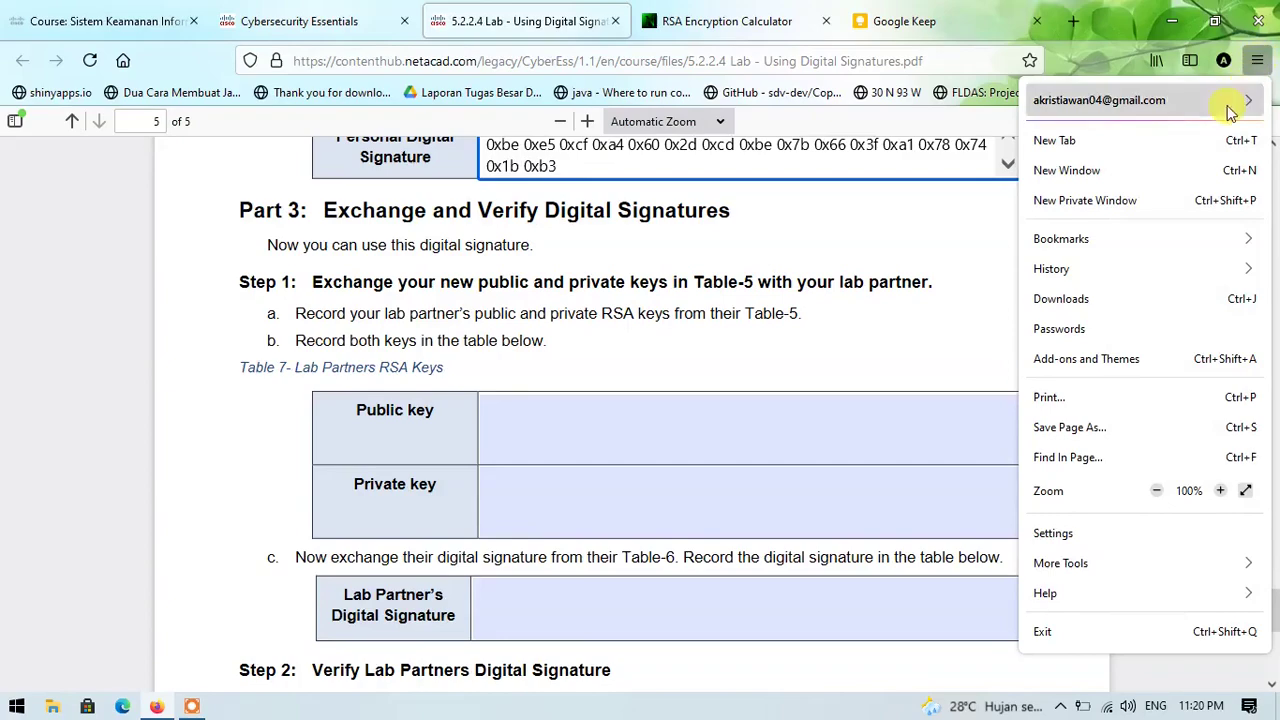
left_click(1155, 202)
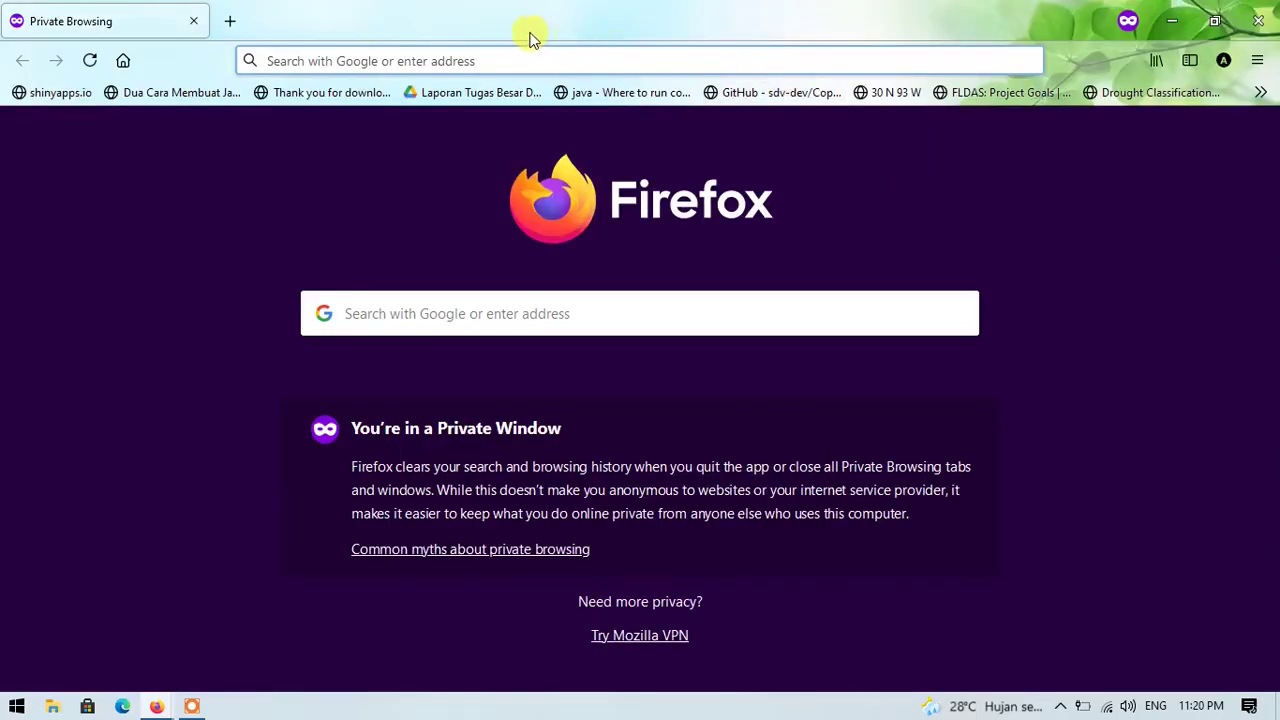
left_click_drag(440, 44, 1279, 120)
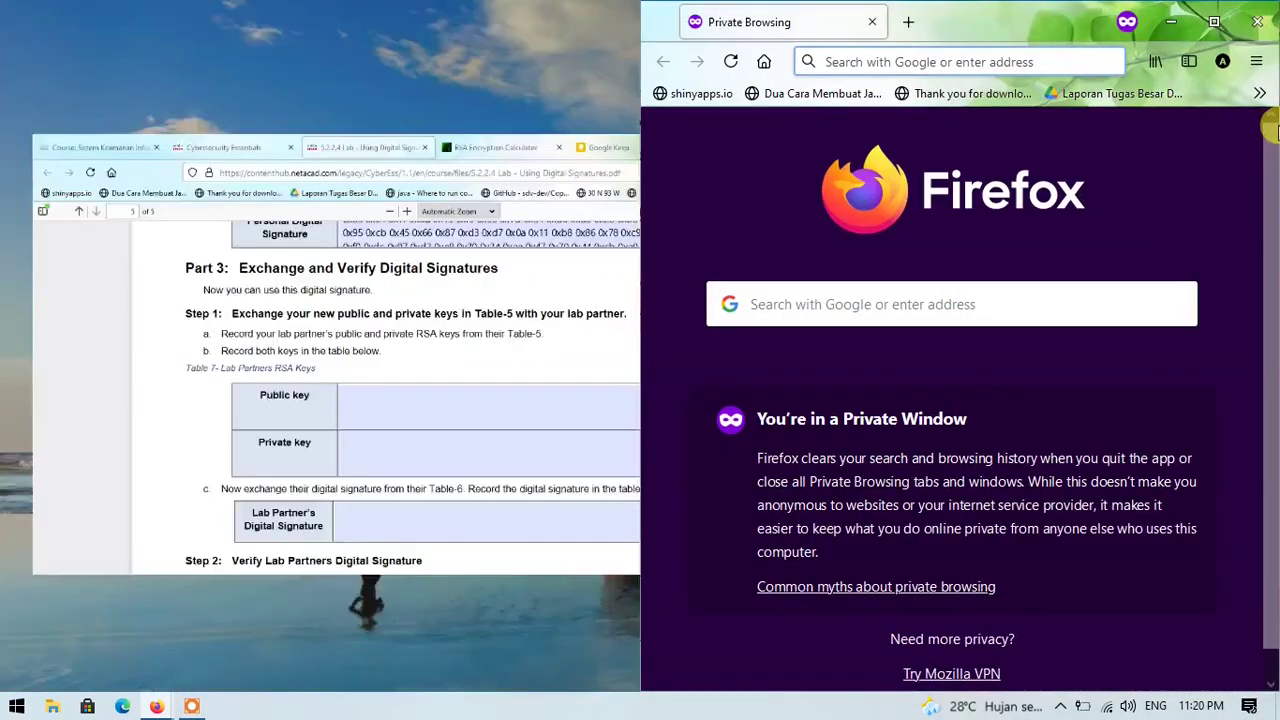
Place the lab PDF window beside the private window and open the RSA calculator at nmichaels.org/rsa.py in the private window.
left_click(209, 289)
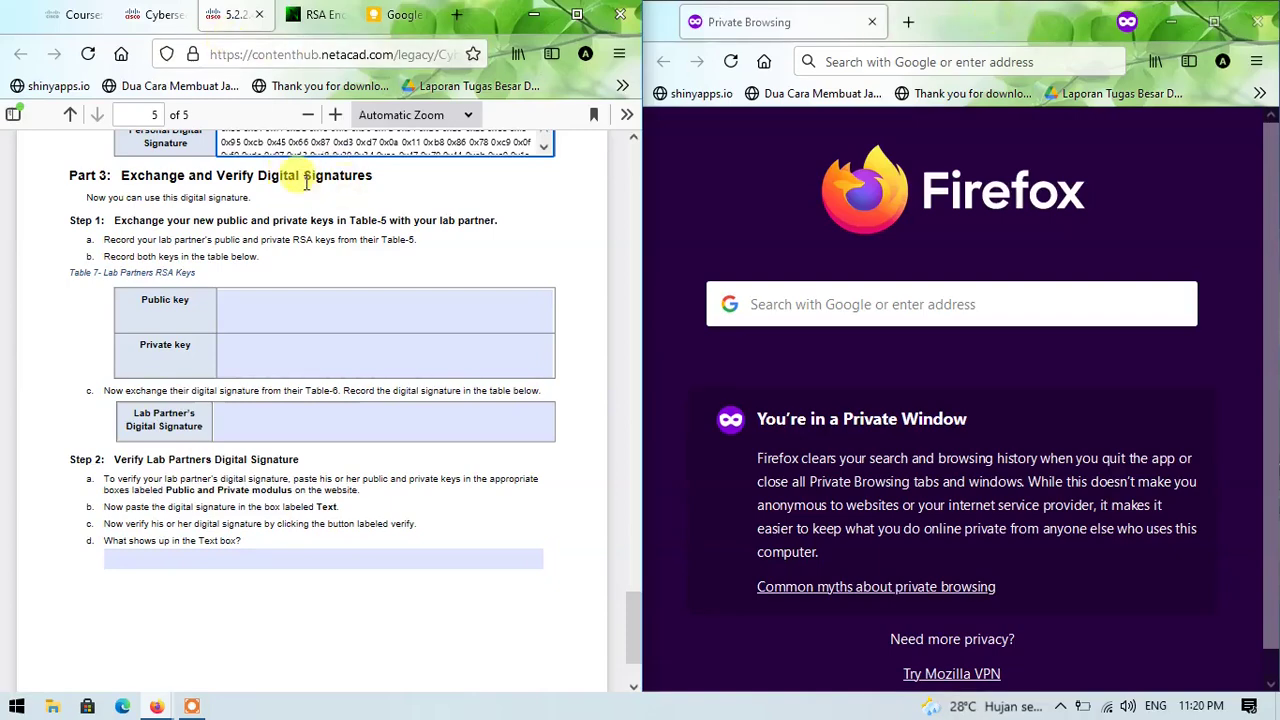
left_click(315, 14)
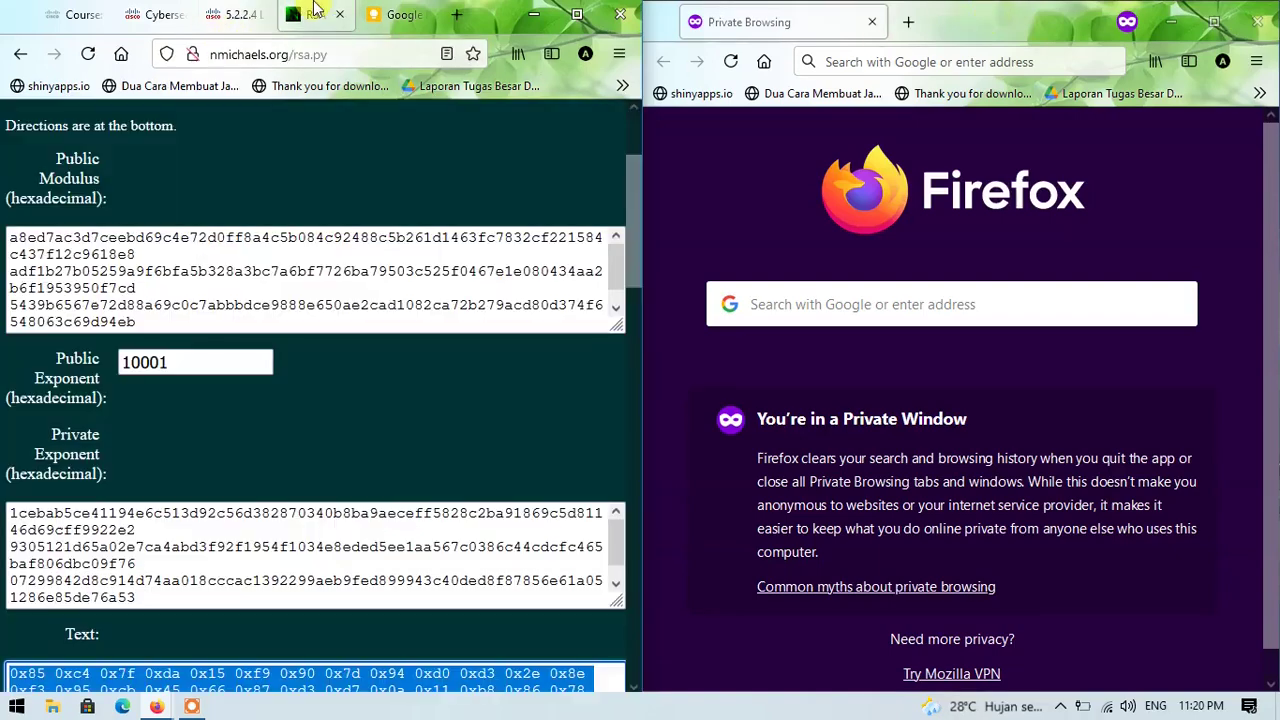
left_click(355, 51)
right_click(268, 54)
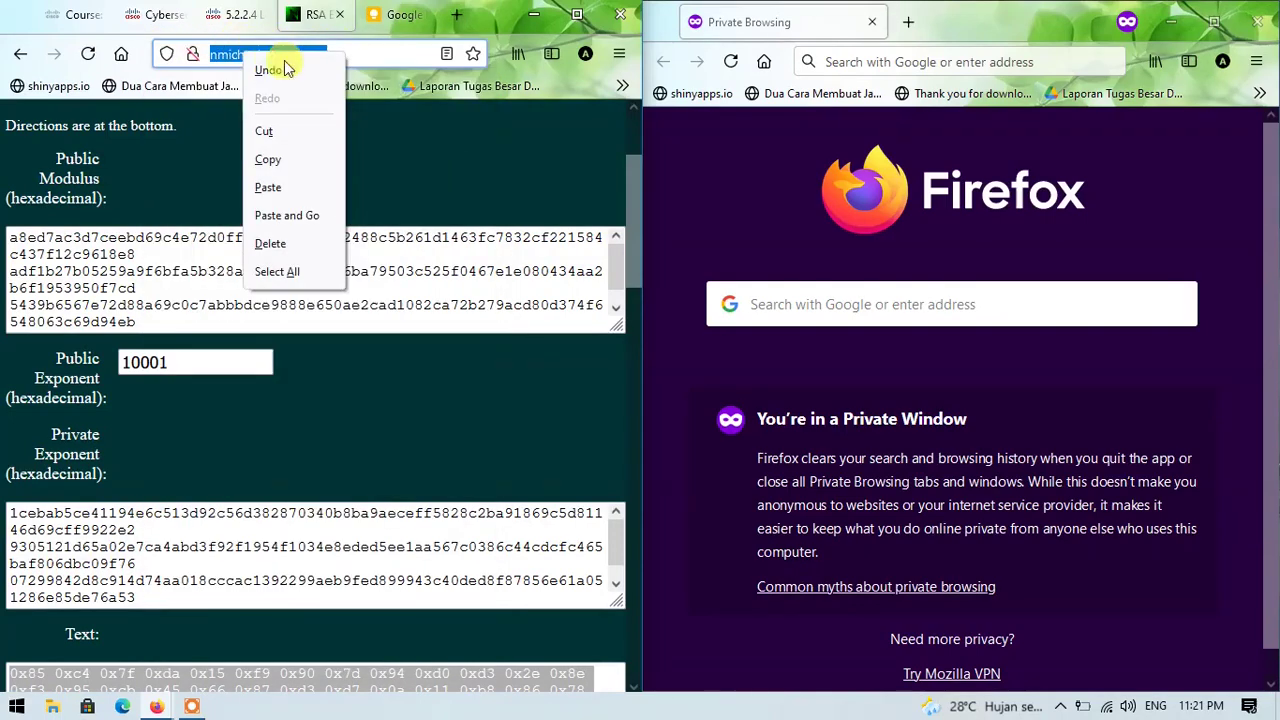
left_click(286, 162)
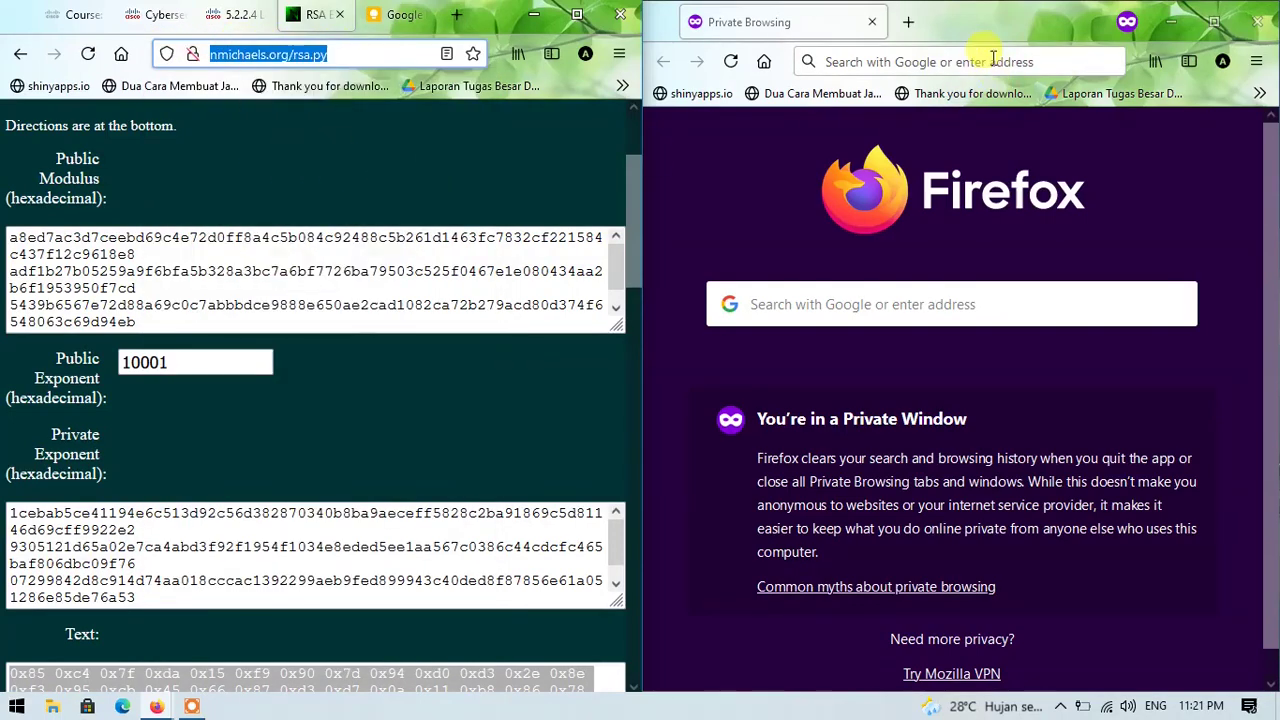
left_click(840, 61)
right_click(835, 62)
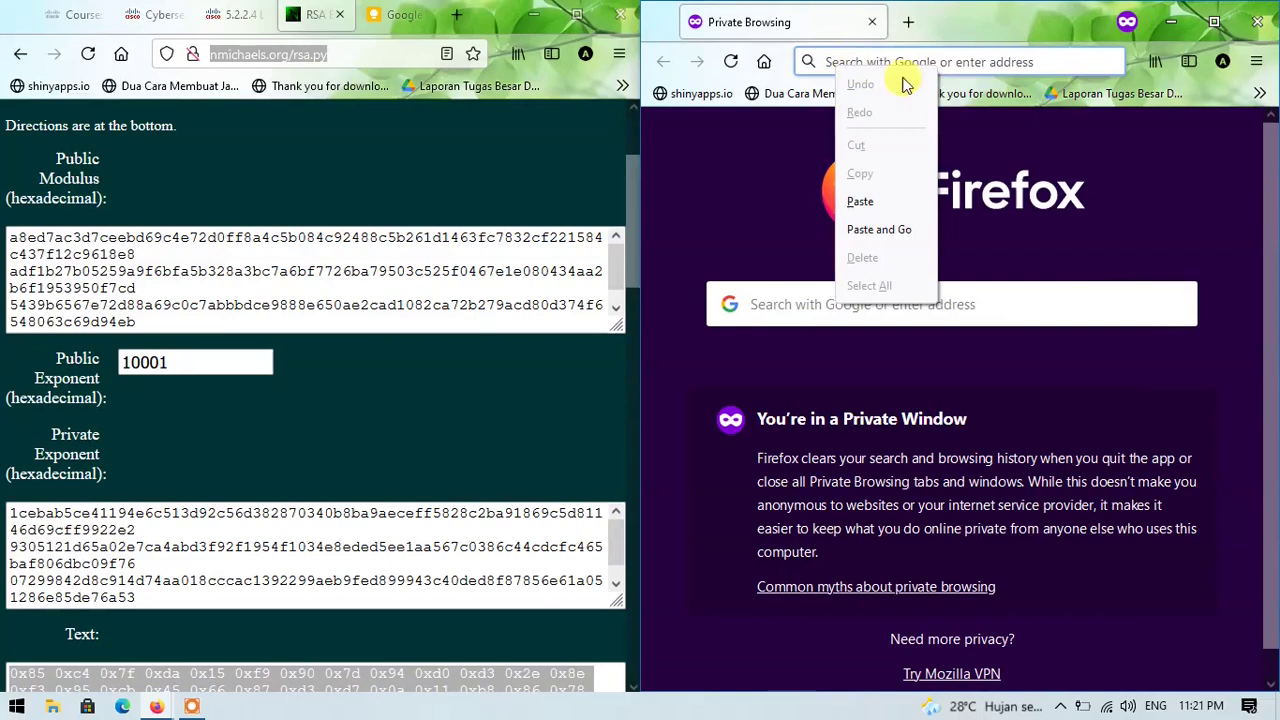
left_click(882, 228)
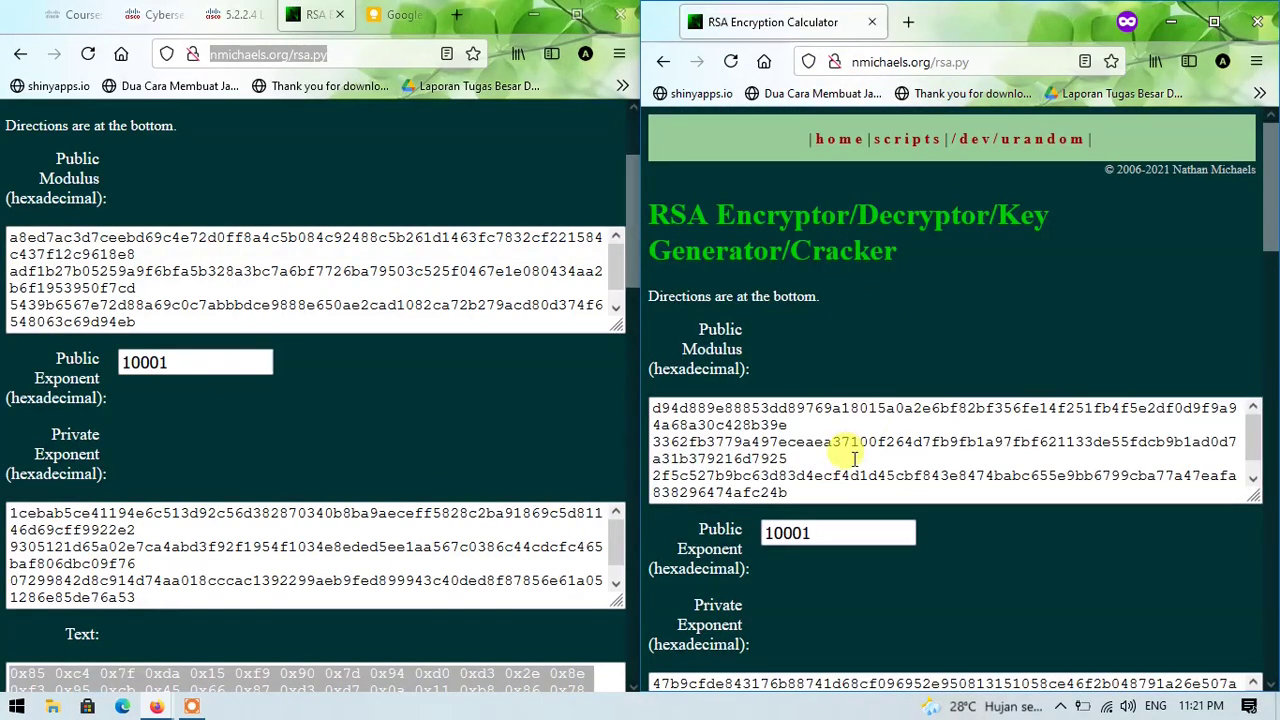
Clear the Public Modulus field of the RSA calculator in the private window.
left_click(797, 492)
key("ctrl+a")
key("ctrl+v")
scroll(820, 394, "down", 3)
scroll(787, 207, "up", 3)
key("ctrl+a")
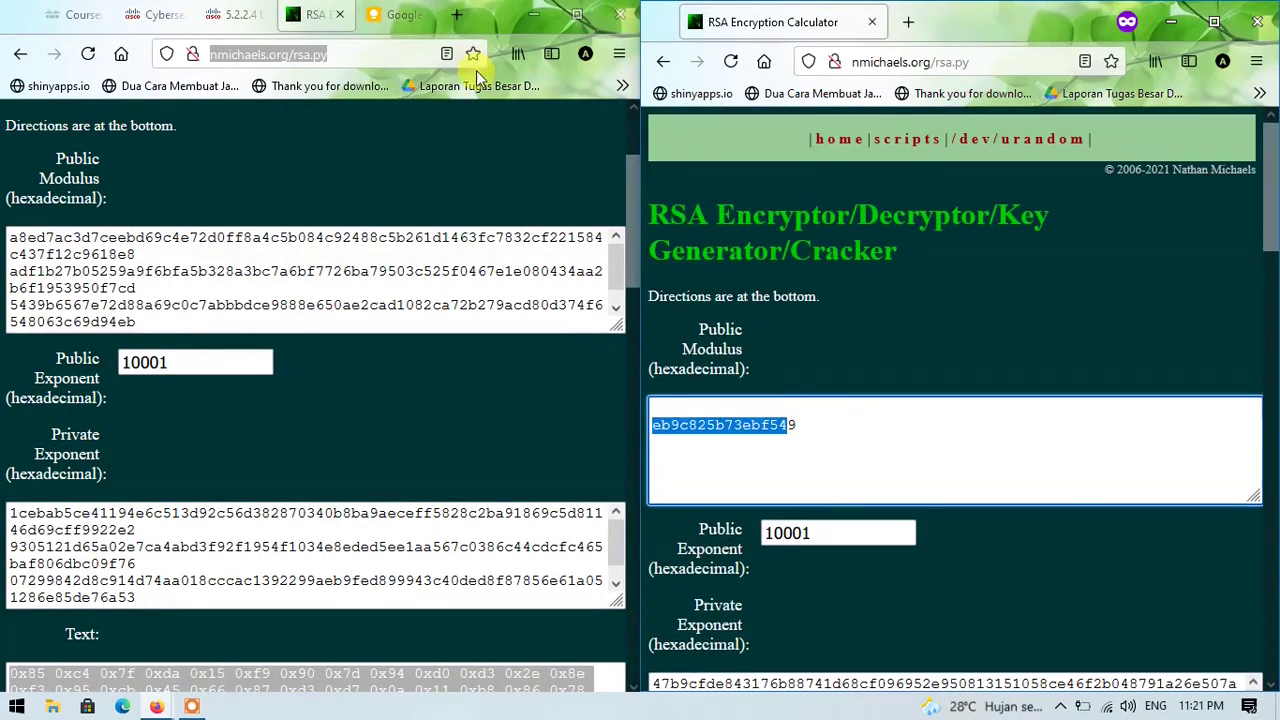
key("BackSpace")
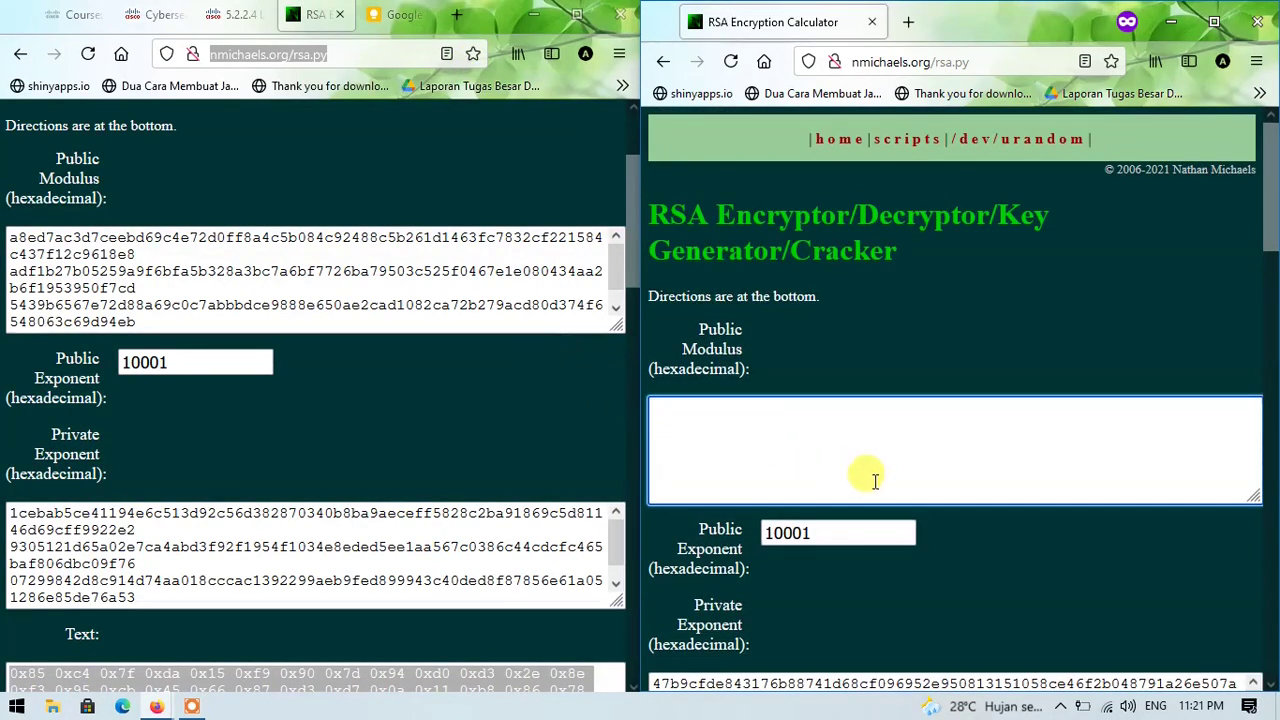
Clear the Private Exponent field of the RSA calculator in the private window.
scroll(857, 477, "down", 3)
left_click(830, 432)
key("ctrl+a")
key("ctrl+v")
key("ctrl+a")
key("BackSpace")
scroll(787, 443, "down", 1)
scroll(787, 443, "down", 4)
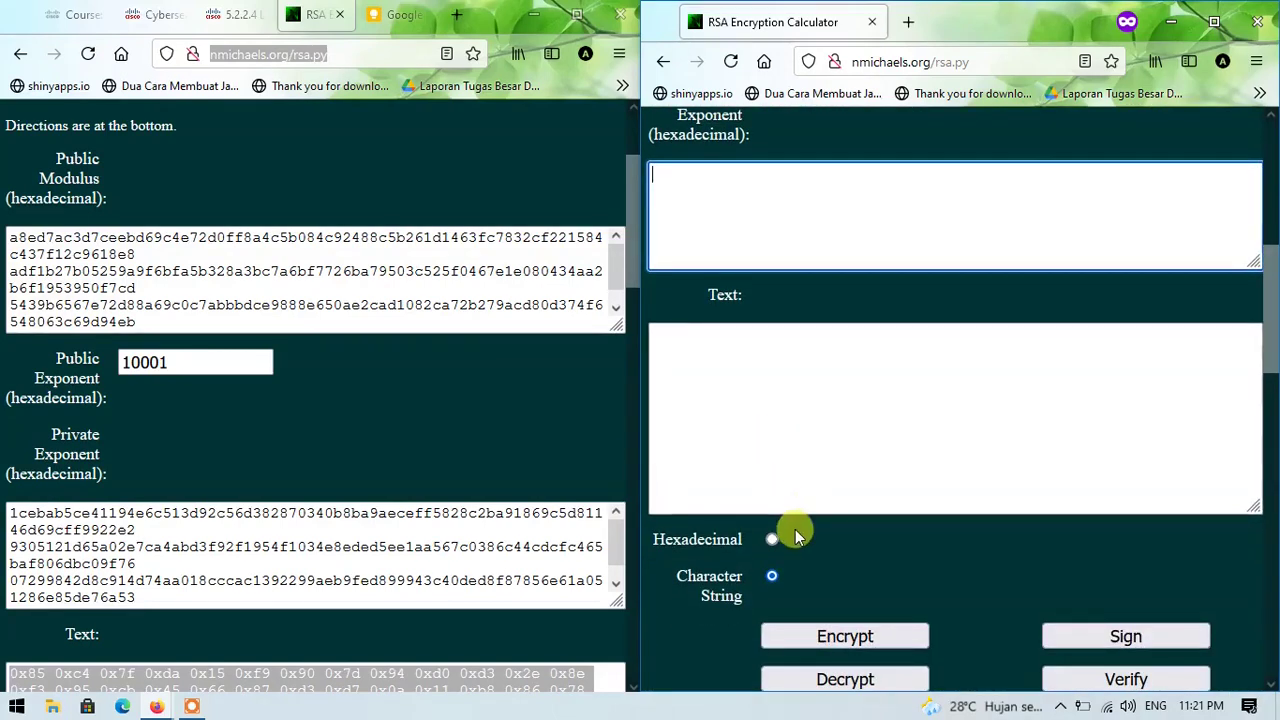
Generate a new RSA key pair for the lab partner in the private window's calculator.
left_click(786, 277)
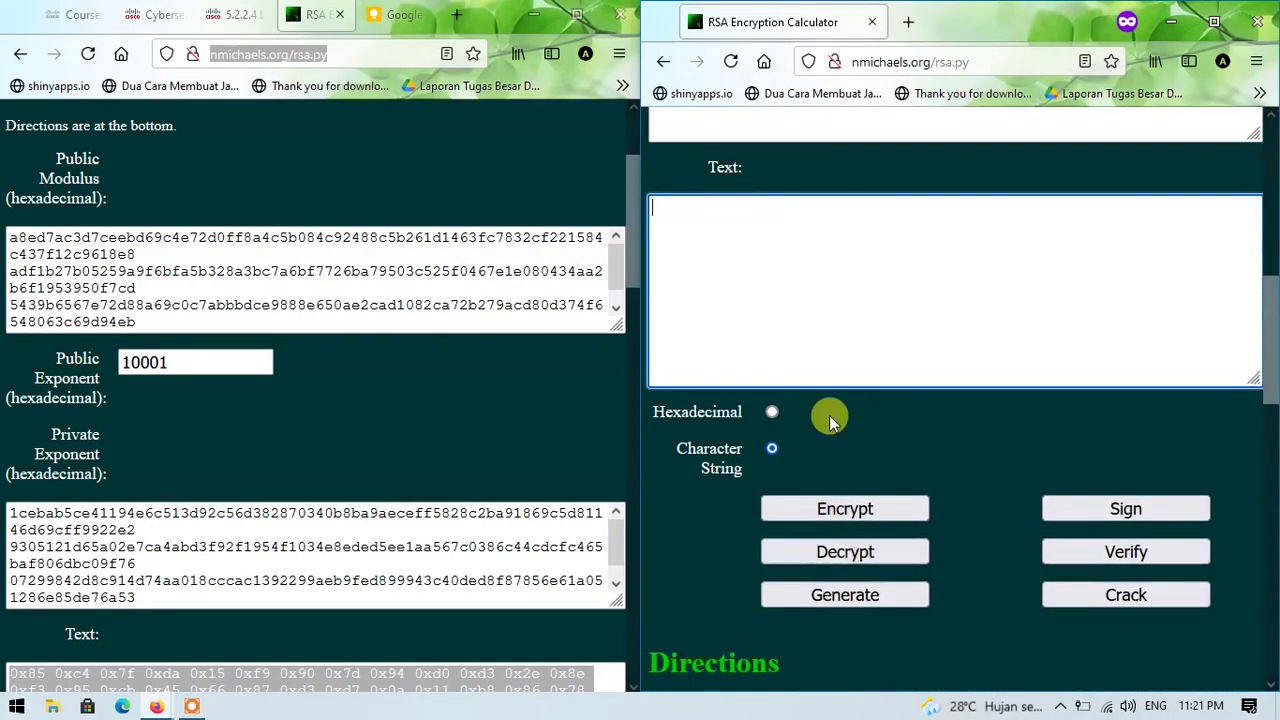
scroll(829, 420, "up", 4)
scroll(851, 386, "down", 3)
scroll(853, 383, "down", 3)
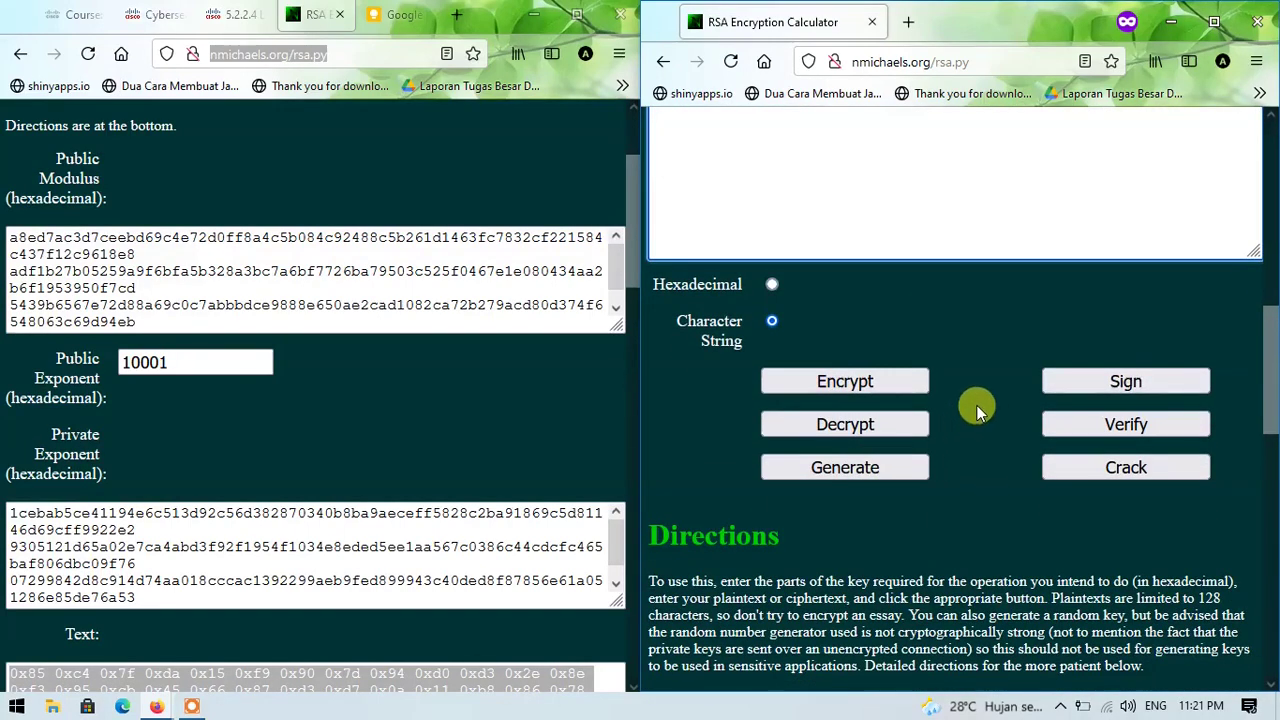
left_click(847, 469)
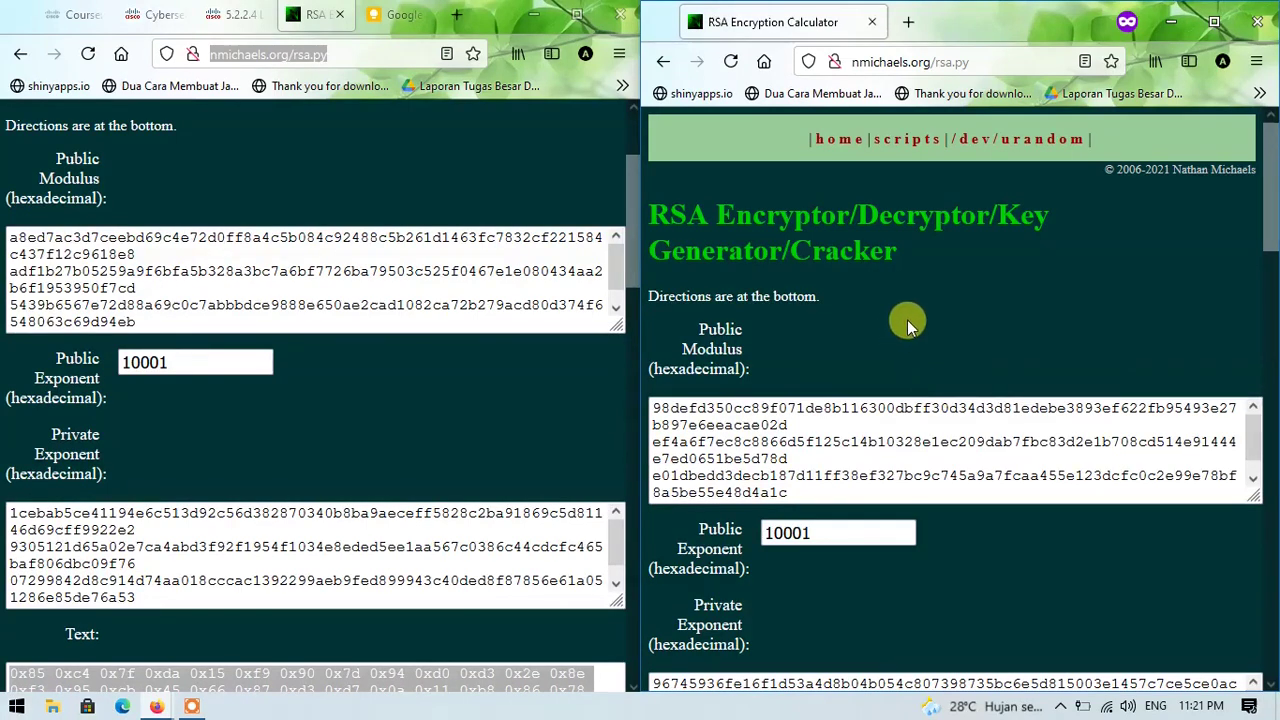
Enter the lab partner's first name in the private window's Text box and sign it with the generated keys.
scroll(903, 335, "down", 3)
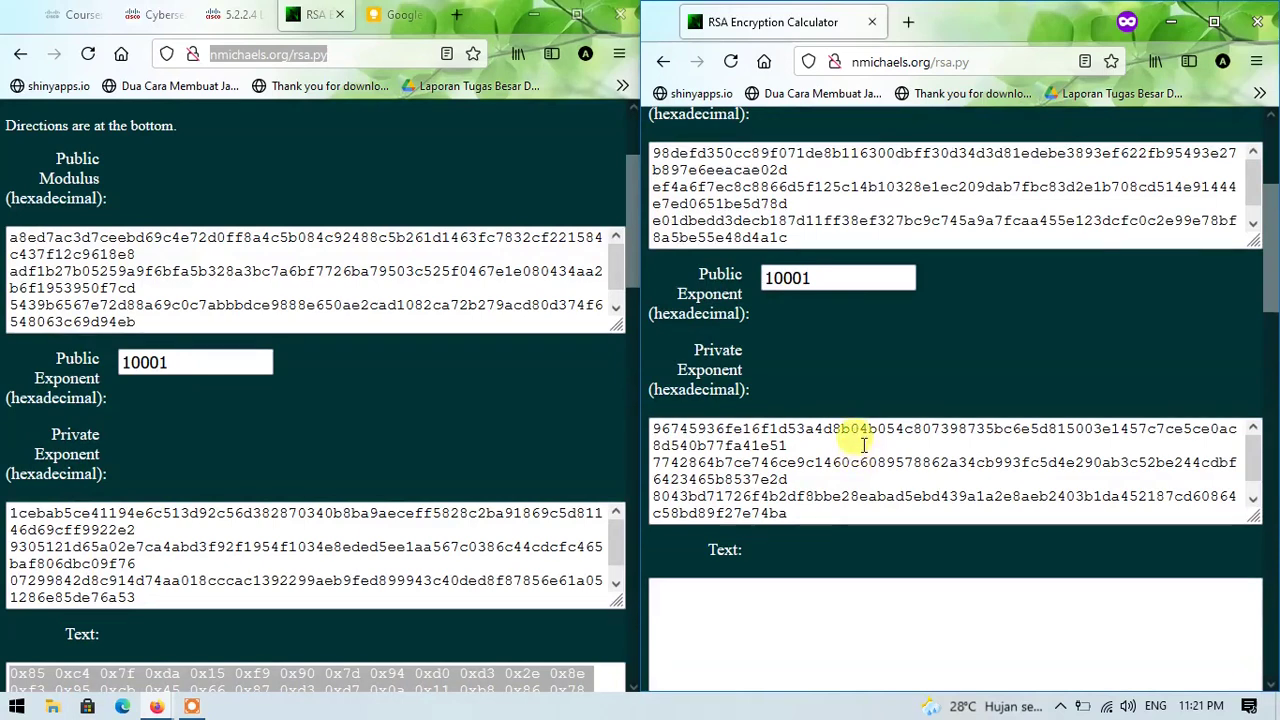
left_click(731, 592)
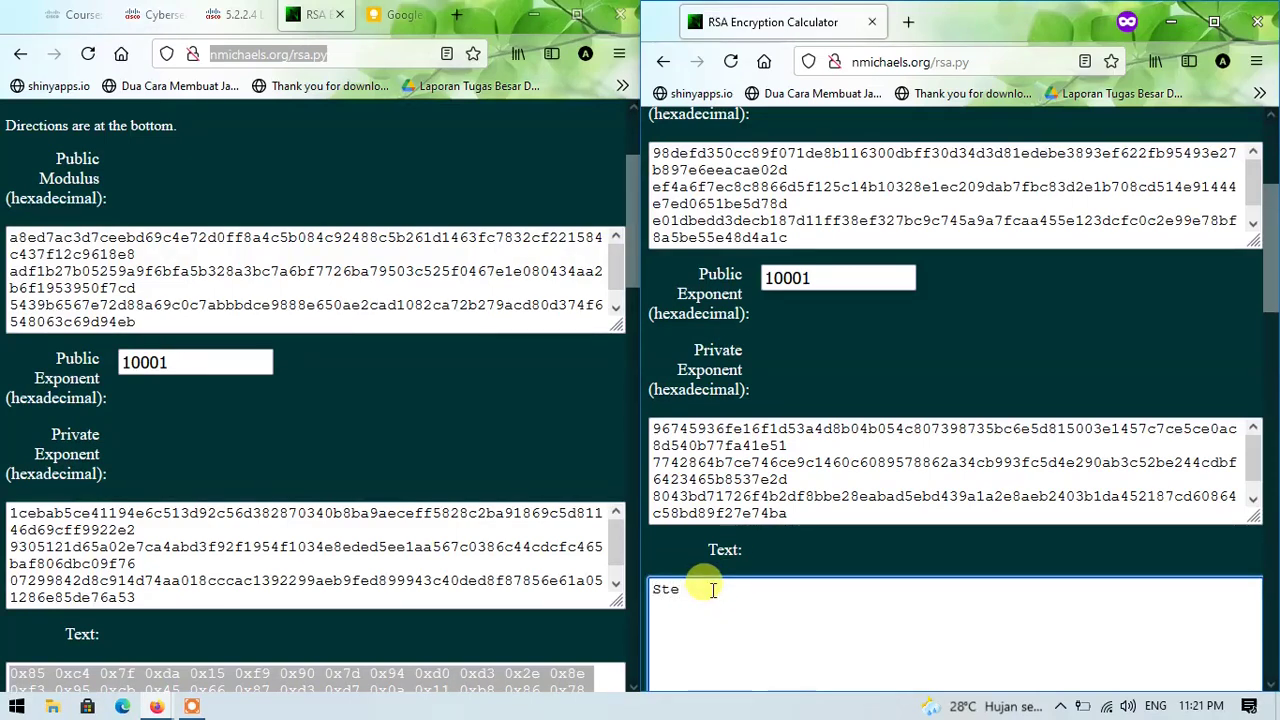
scroll(712, 589, "down", 4)
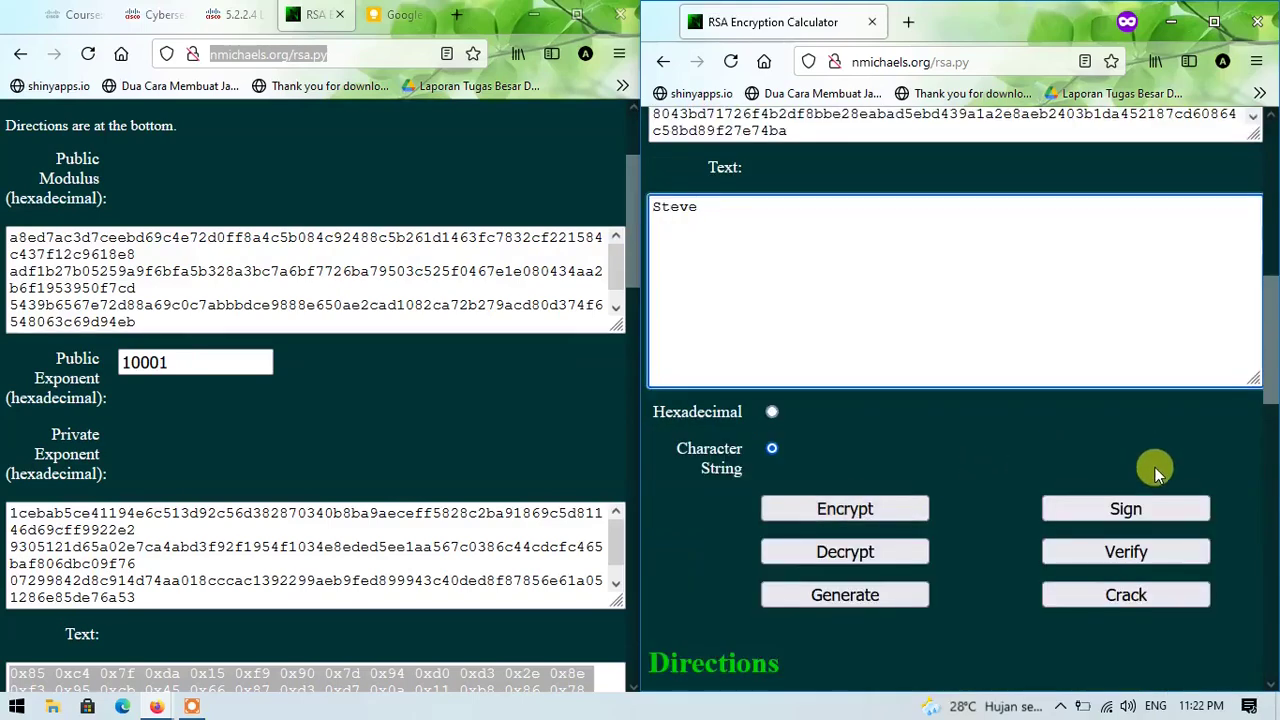
left_click(1138, 511)
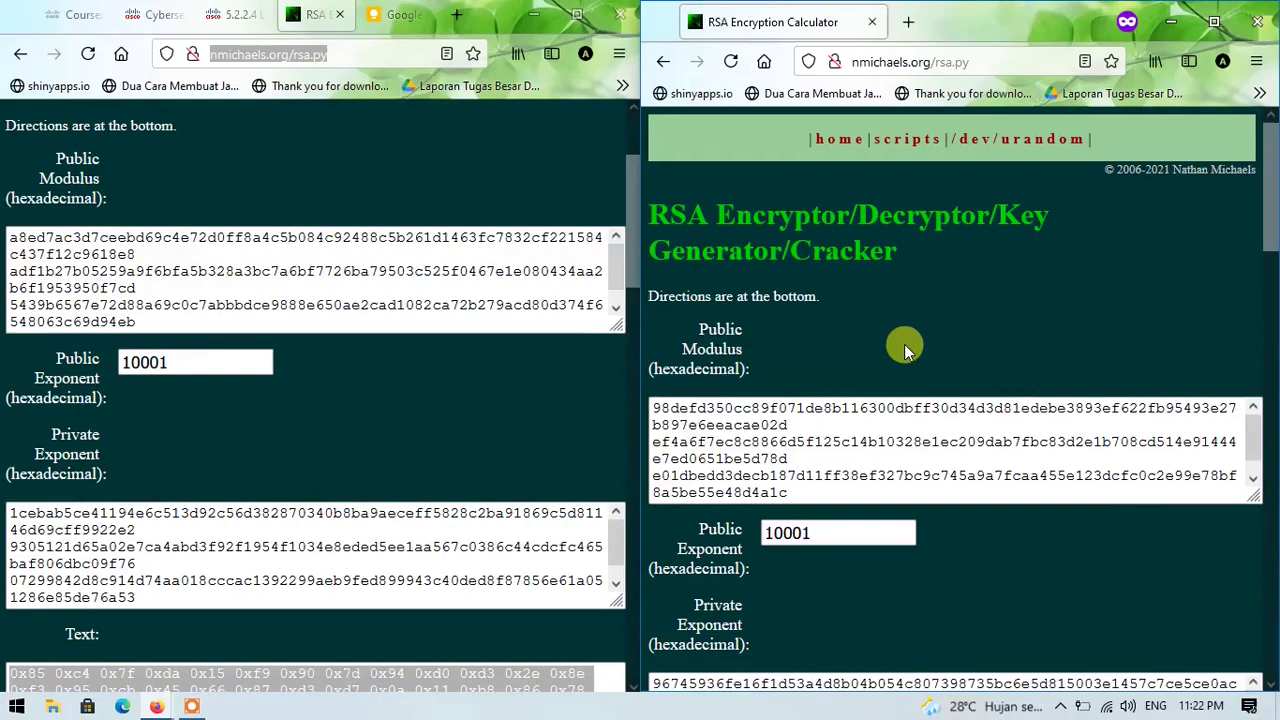
scroll(905, 350, "down", 5)
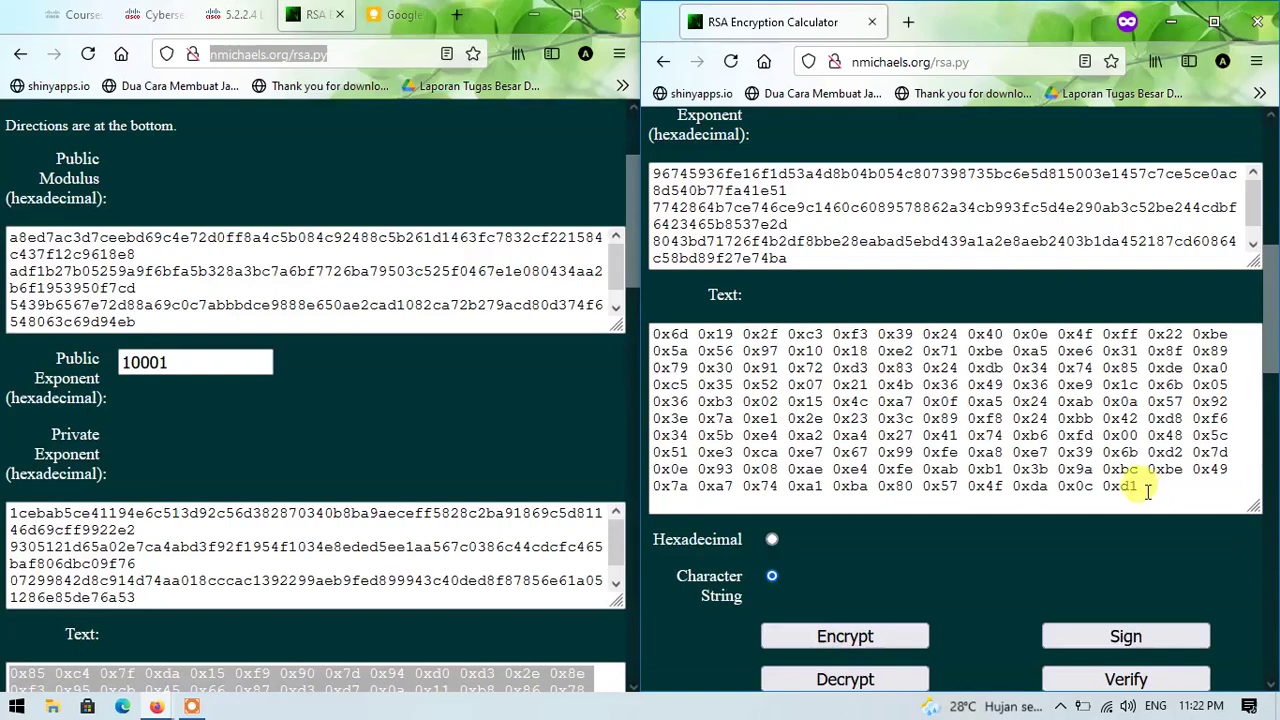
Copy the lab partner's public modulus from the private window into the Public key field of Table 7 in the lab PDF.
left_click(235, 14)
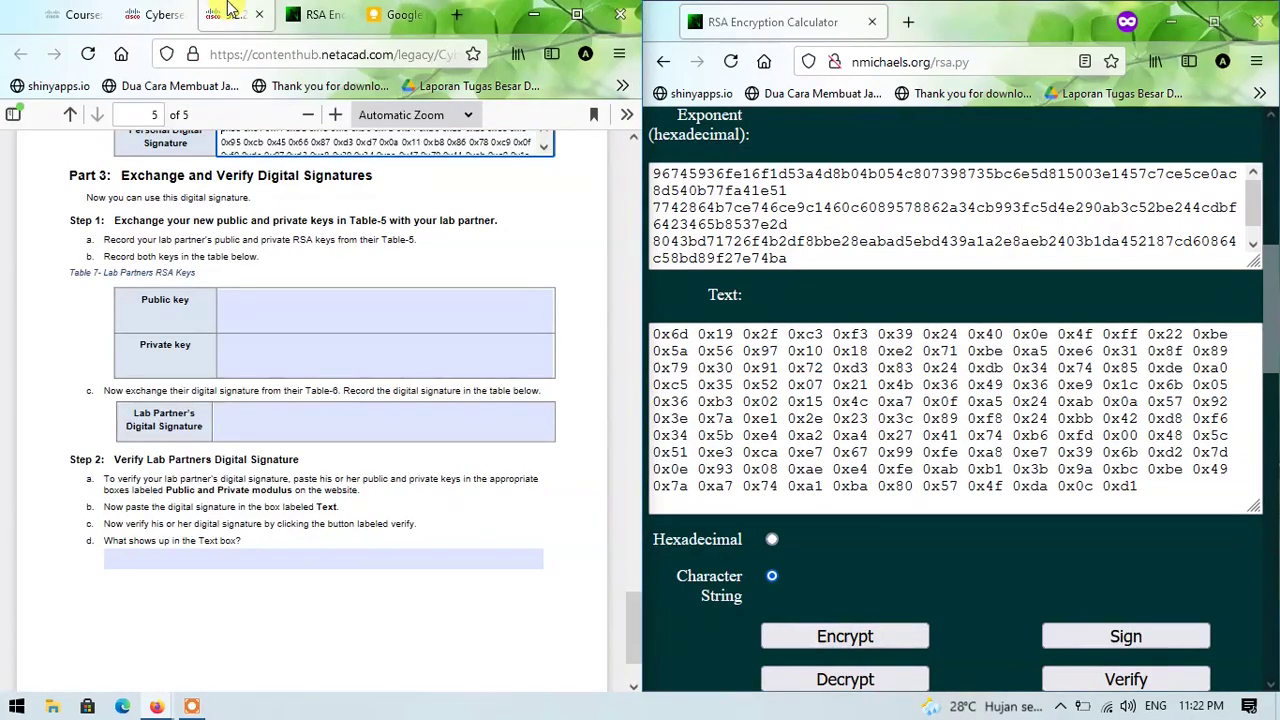
left_click(255, 300)
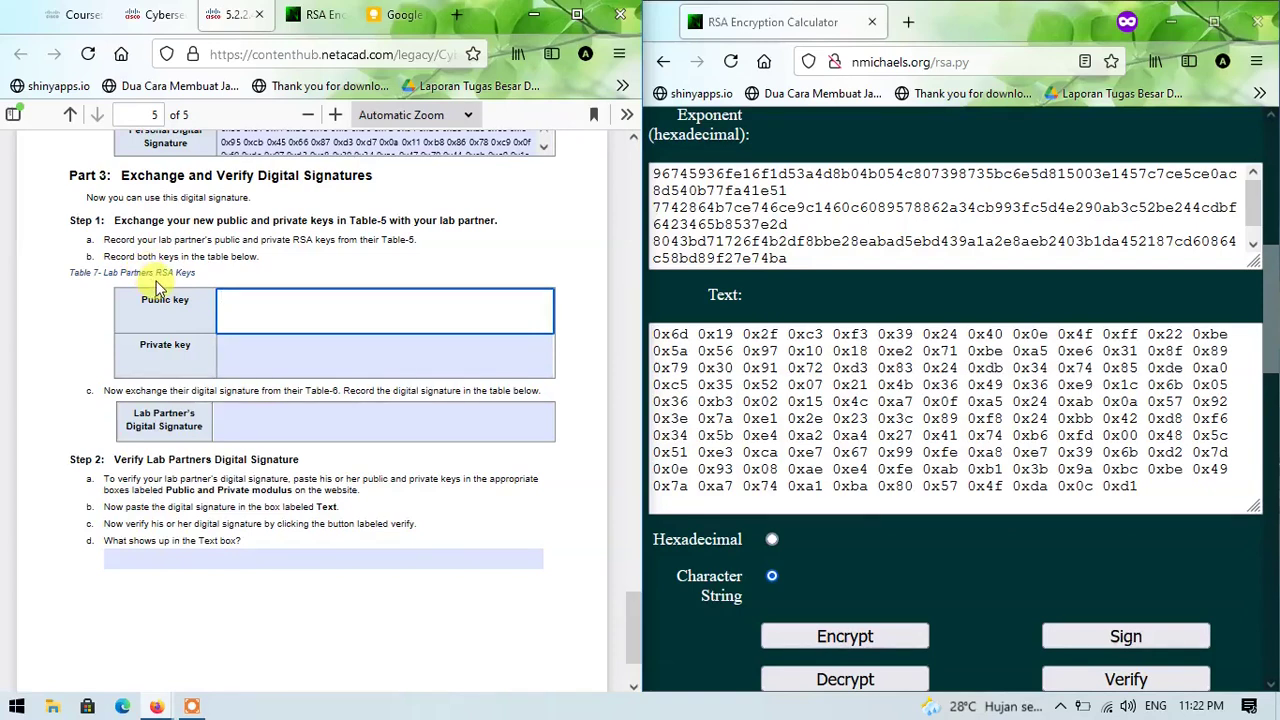
scroll(851, 280, "up", 5)
left_click_drag(806, 365, 630, 243)
key("ctrl+c")
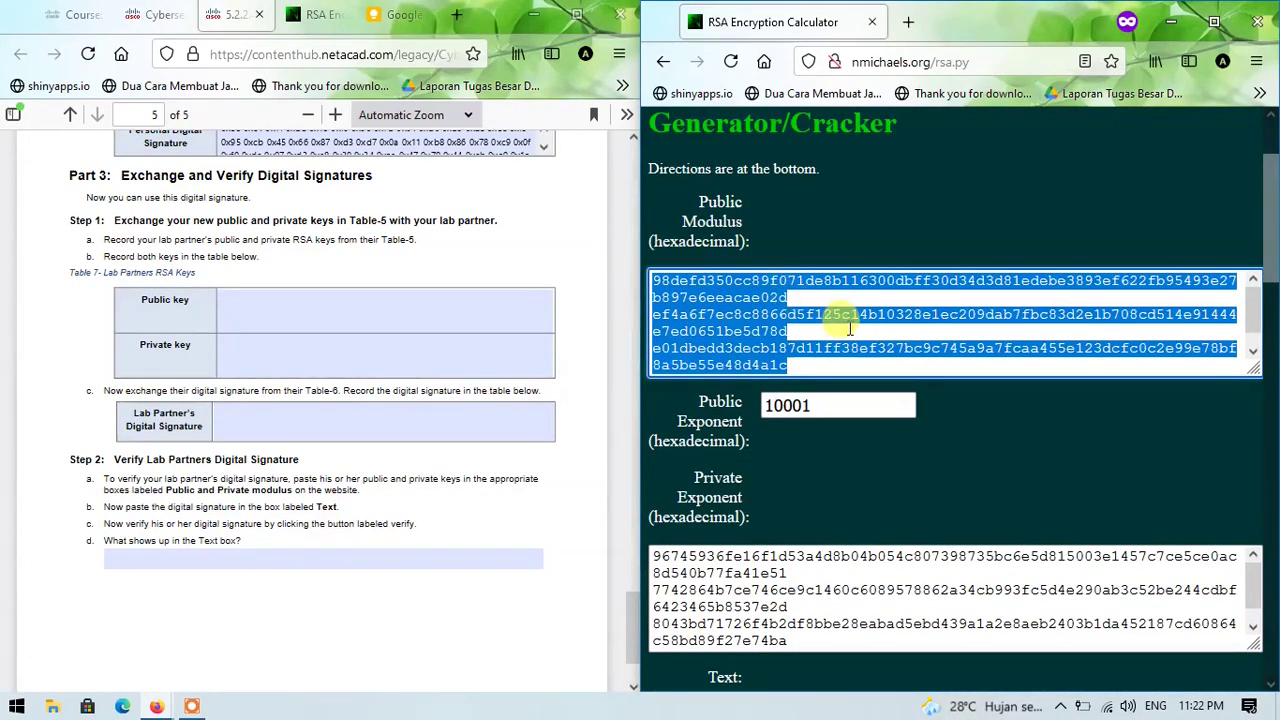
left_click(230, 296)
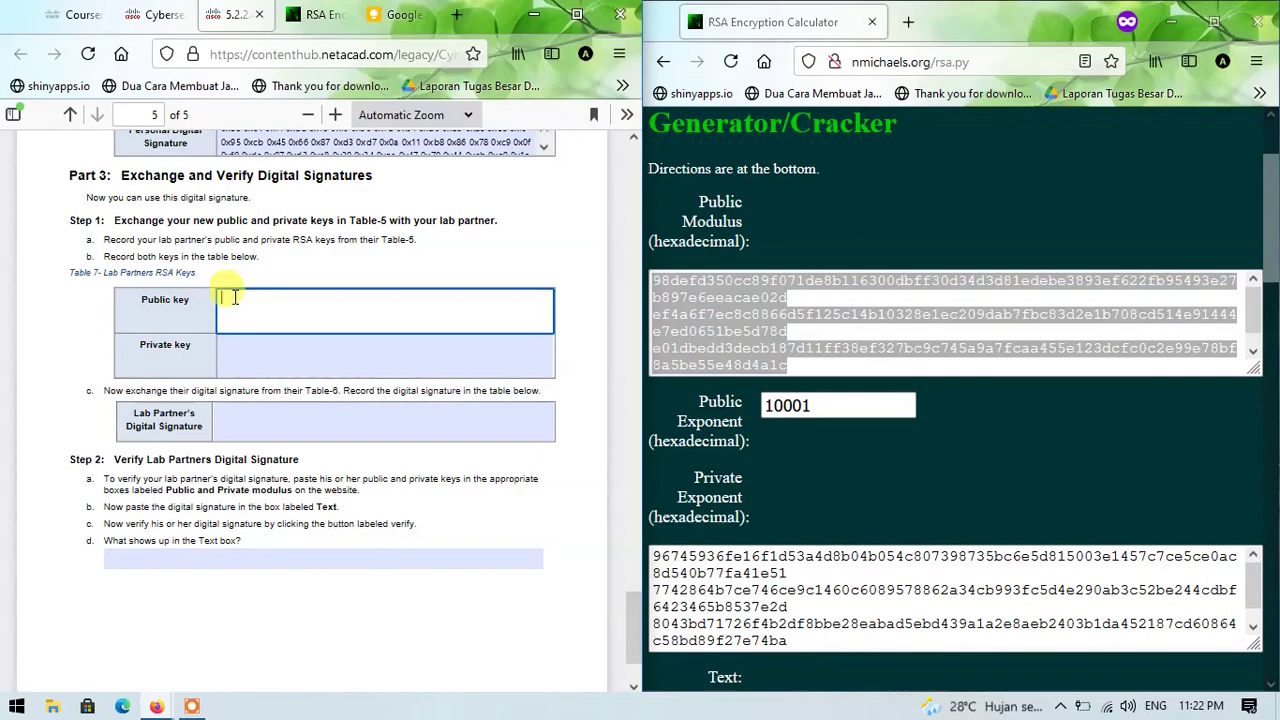
right_click(229, 296)
left_click(275, 433)
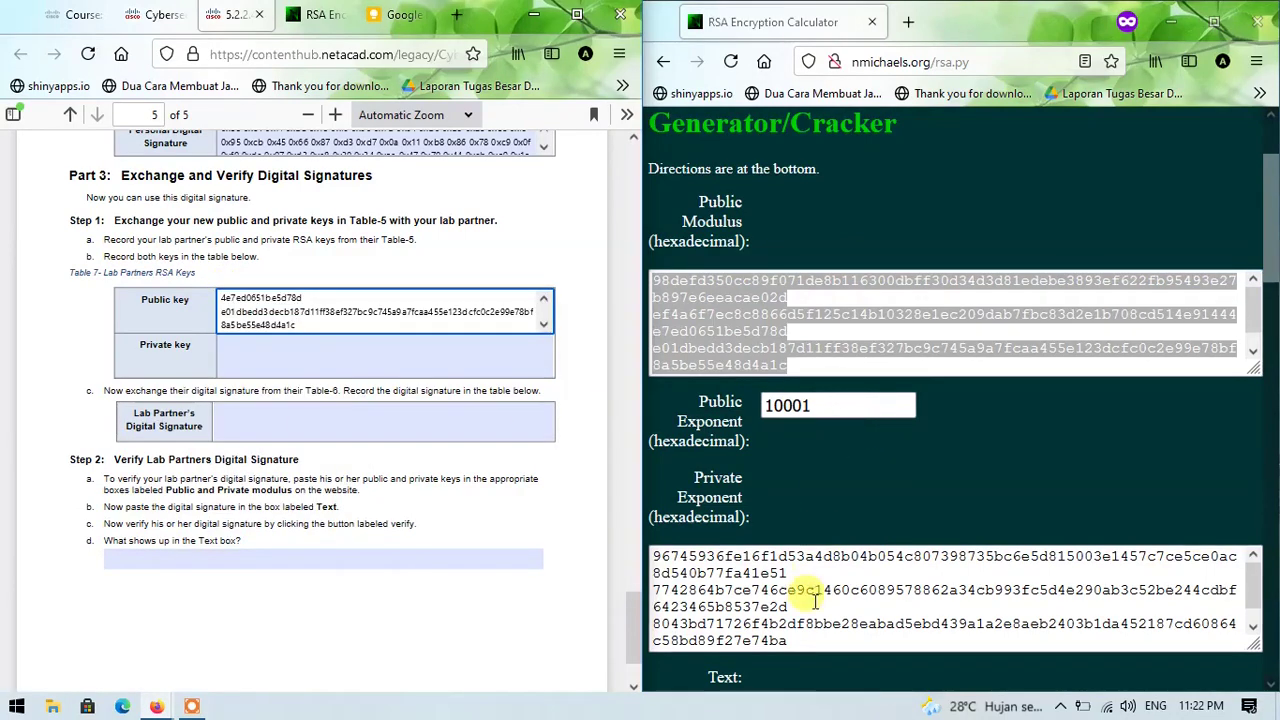
Copy the lab partner's private exponent from the private window into the Private key field of Table 7.
left_click(790, 641)
left_click_drag(790, 641, 645, 520)
right_click(708, 555)
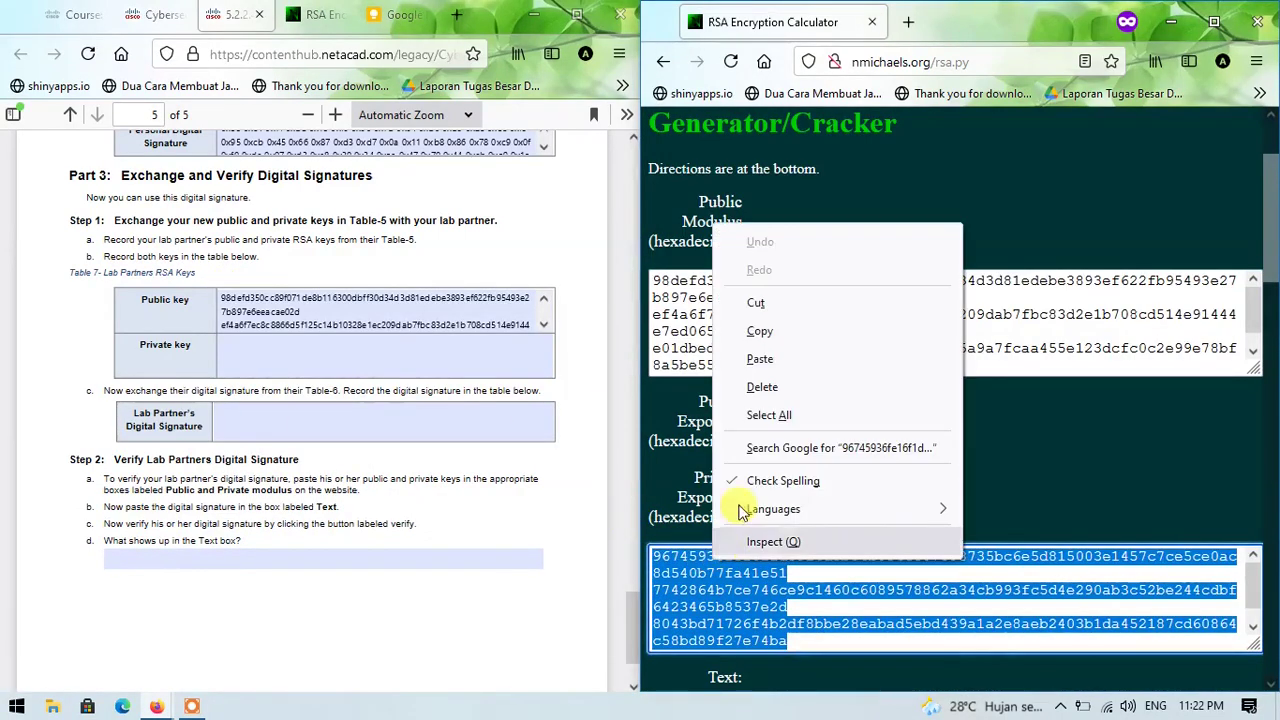
left_click(757, 332)
left_click(340, 352)
right_click(252, 352)
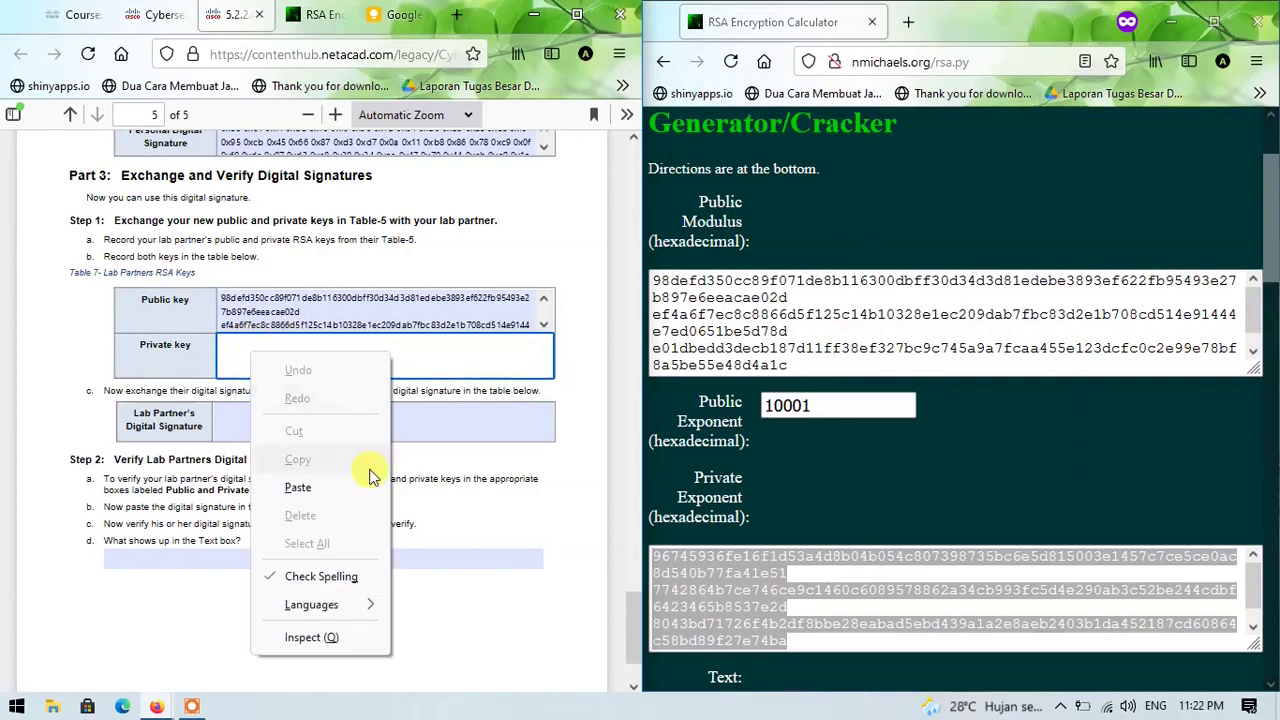
left_click(344, 494)
Copy the complete signature from the private window's Text box into the Lab Partner's Digital Signature field of the lab PDF.
scroll(909, 380, "down", 4)
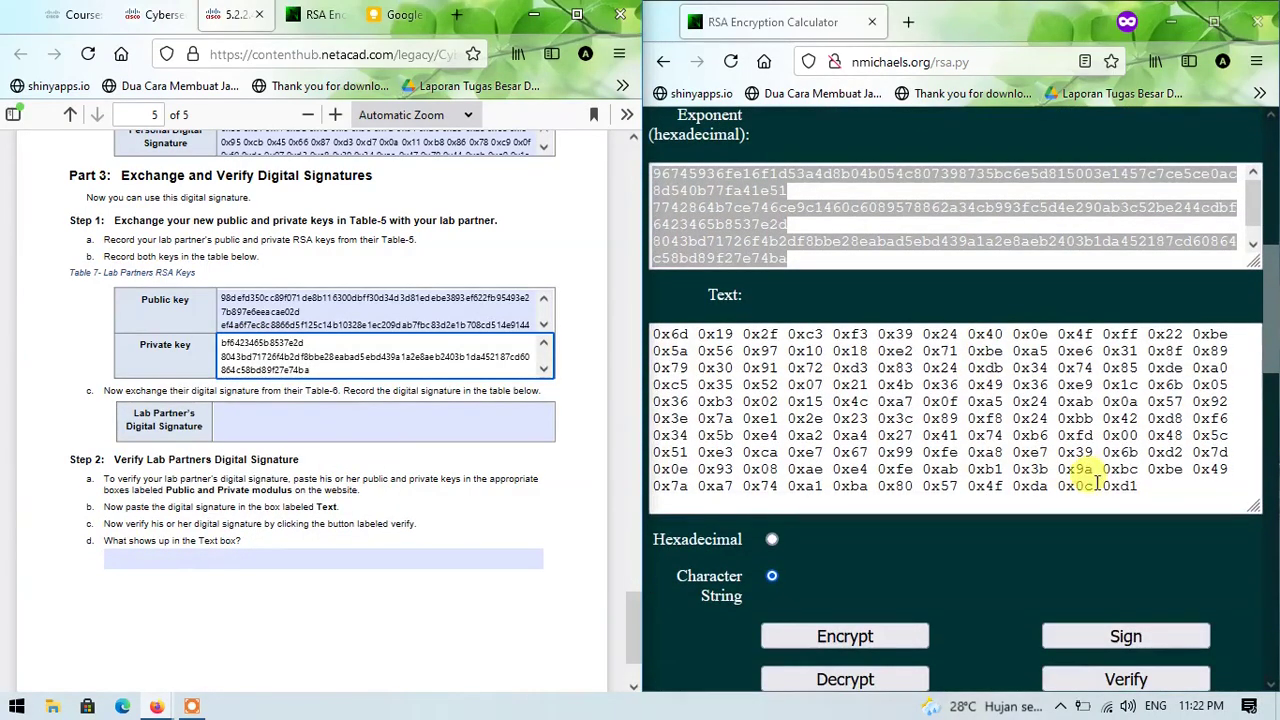
left_click_drag(1137, 484, 655, 332)
right_click(706, 345)
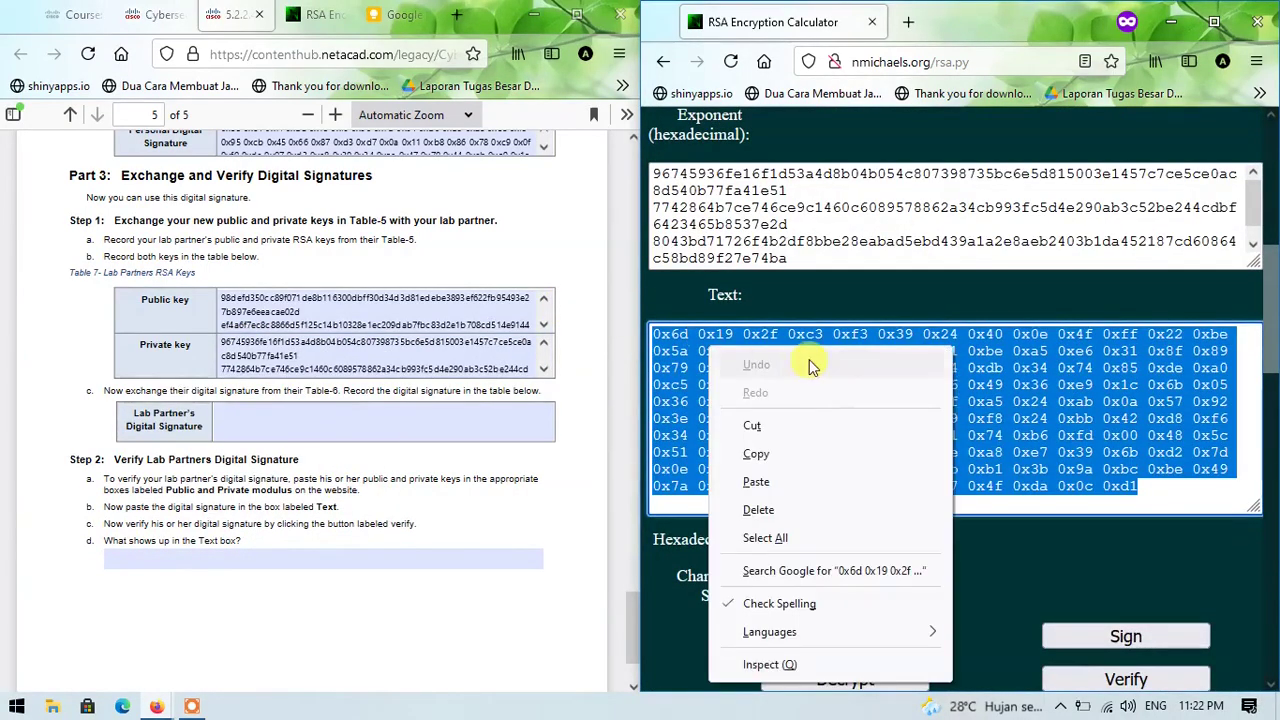
left_click(758, 456)
left_click(300, 424)
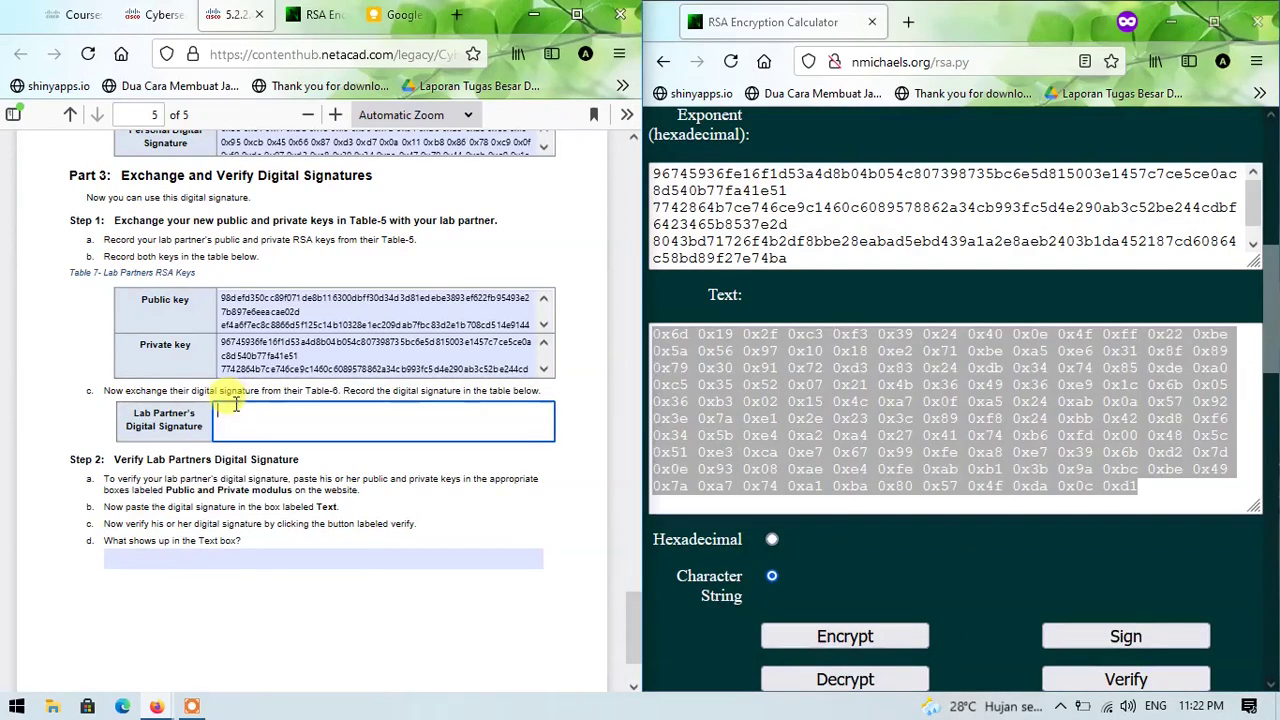
right_click(300, 424)
left_click(290, 543)
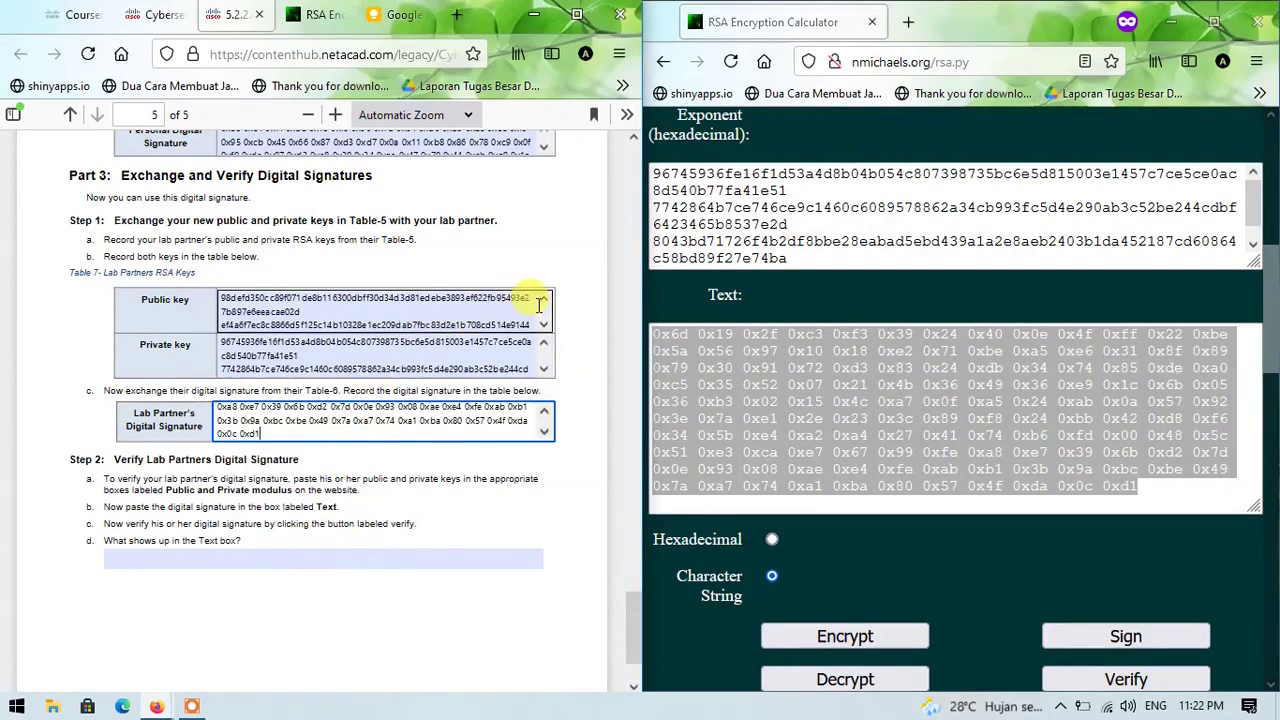
Replace the Public Modulus in the main window's RSA calculator with the lab partner's public key copied from Table 7.
scroll(575, 341, "down", 2)
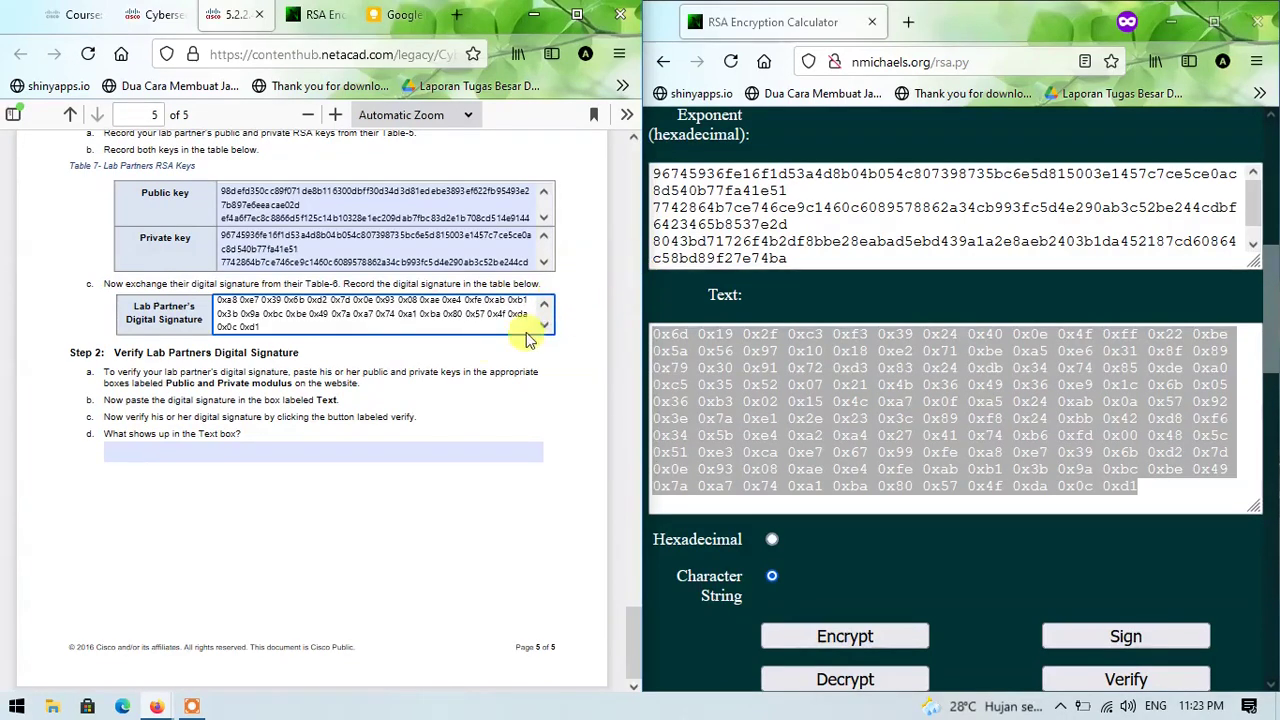
scroll(340, 370, "up", 3)
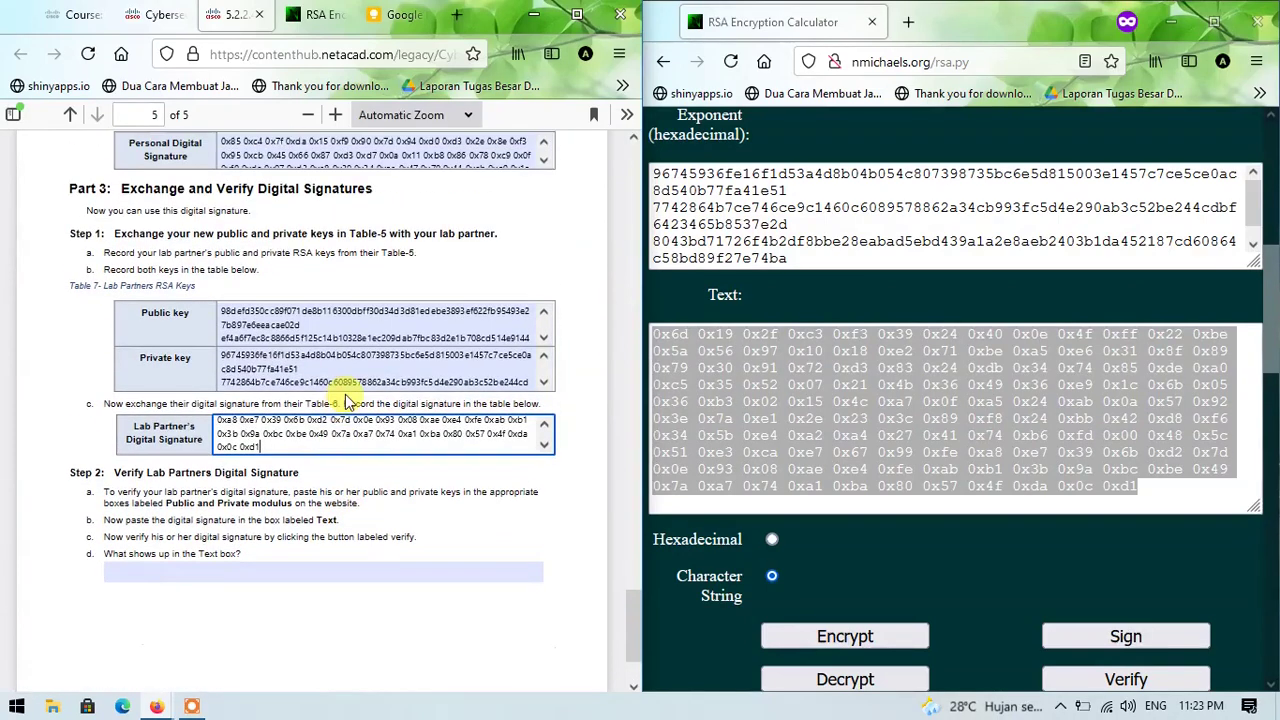
key("ctrl+a")
key("ctrl+v")
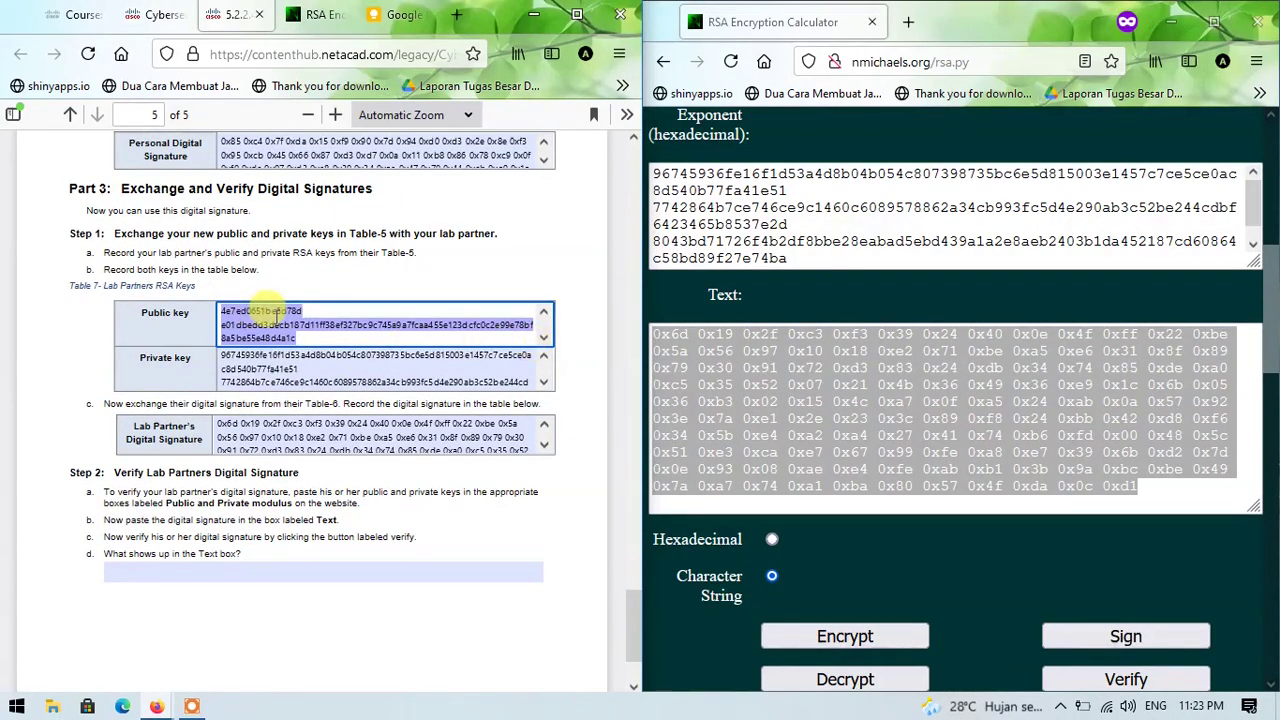
right_click(278, 320)
left_click(358, 440)
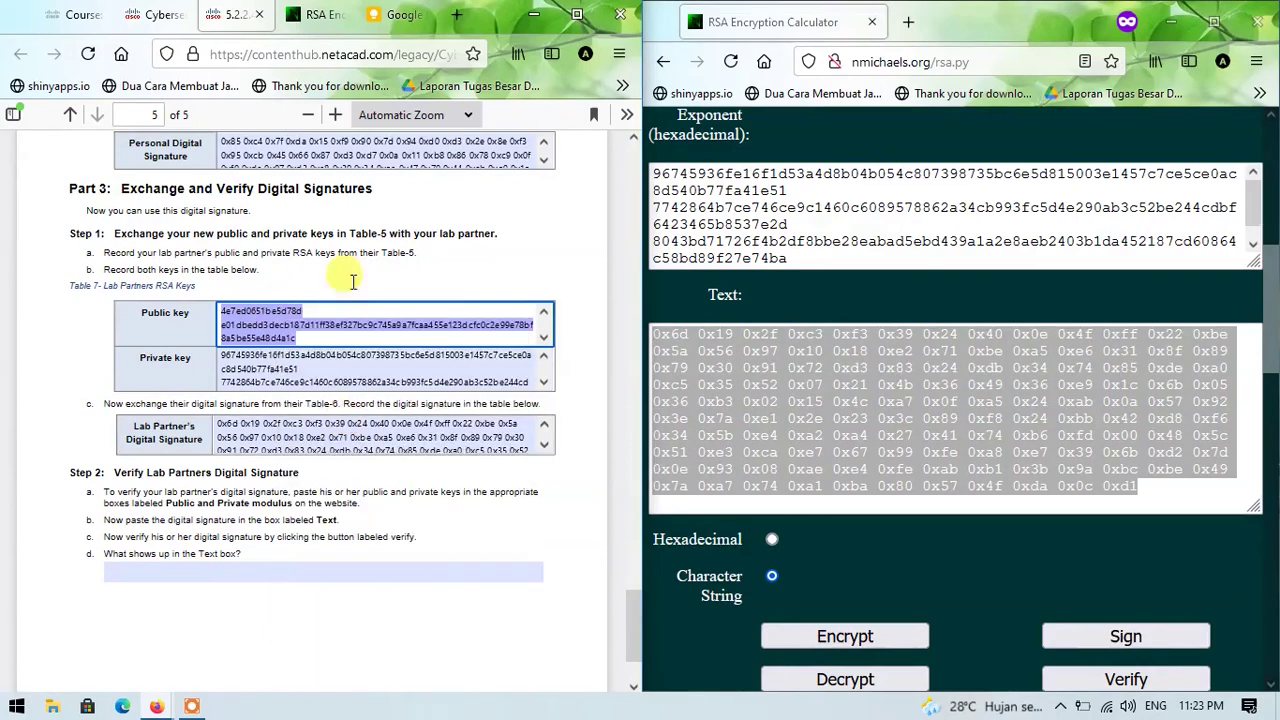
left_click(317, 14)
left_click(146, 308)
key("ctrl+a")
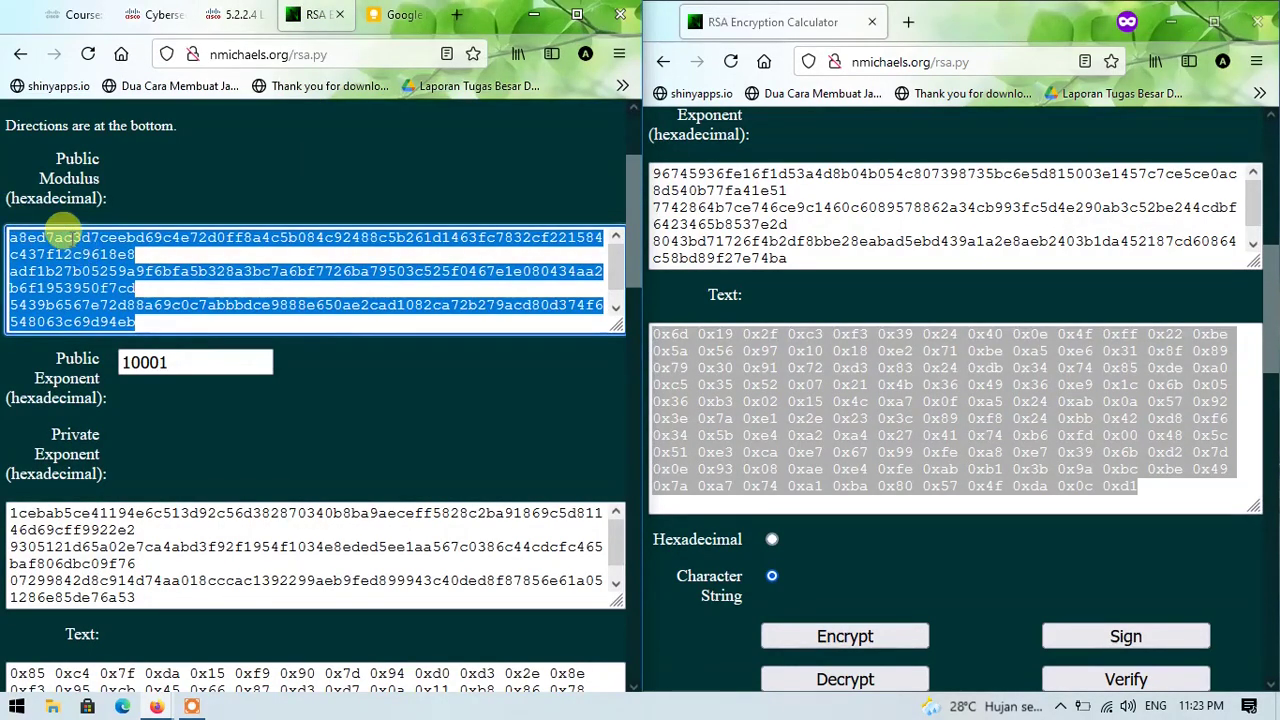
right_click(94, 238)
left_click(137, 371)
Replace the Private Exponent in the main window's RSA calculator with the lab partner's private key copied from Table 7.
left_click(240, 14)
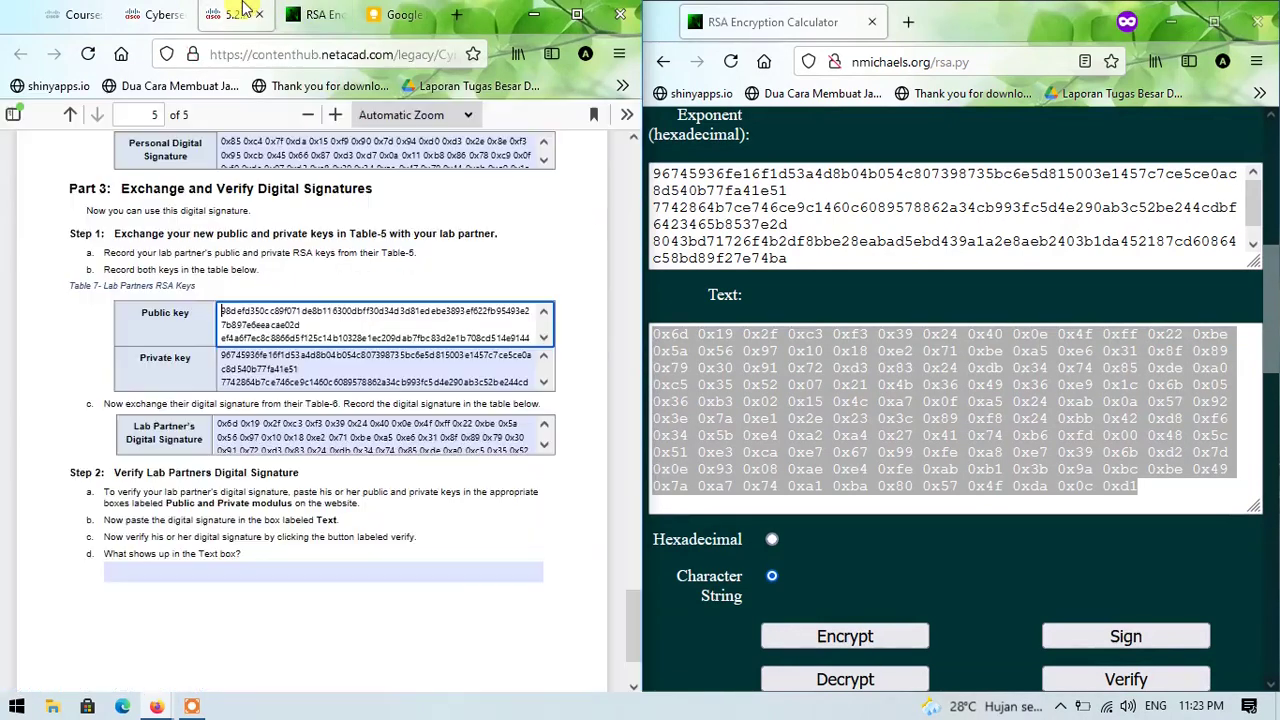
left_click(228, 357)
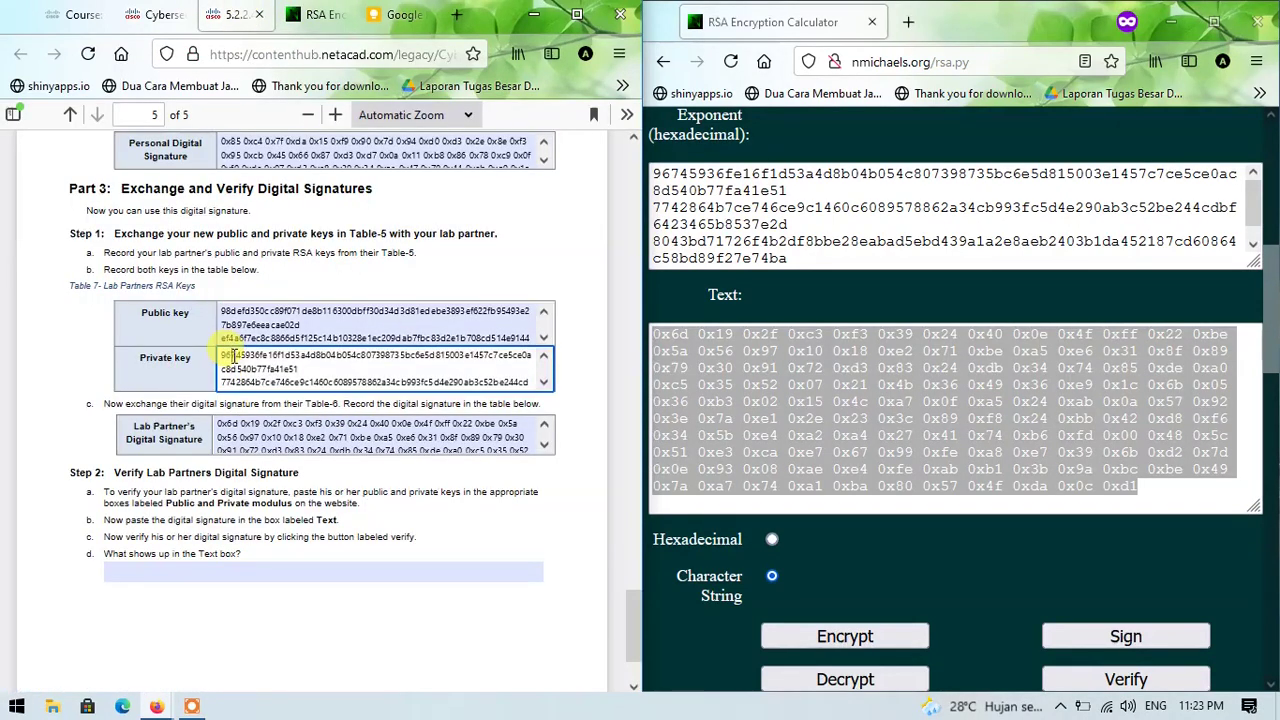
key("ctrl+a")
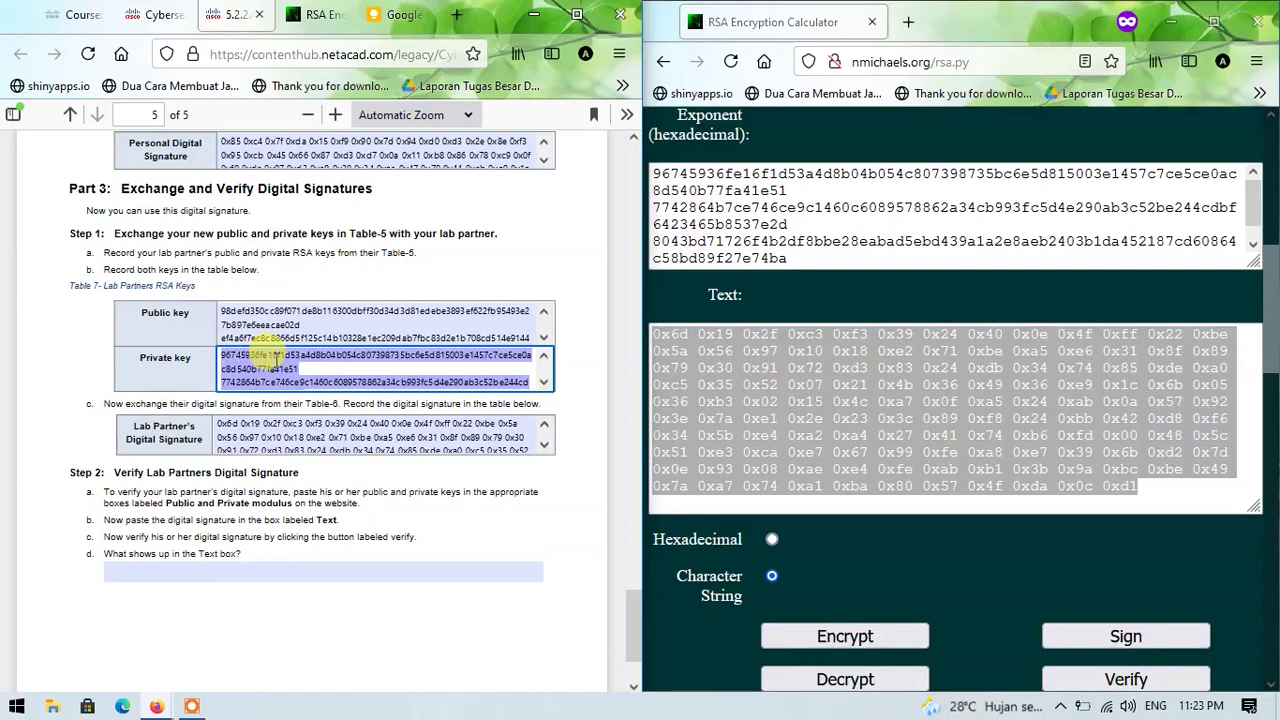
left_click(315, 14)
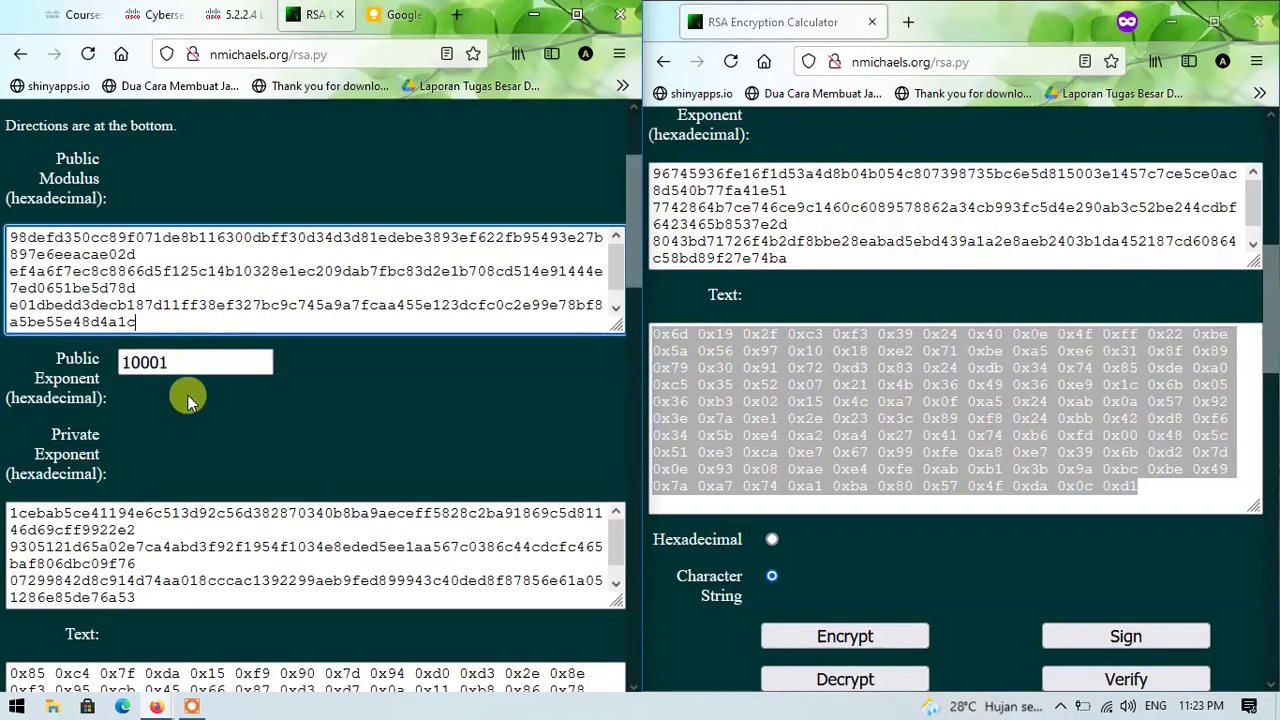
left_click(157, 597)
key("ctrl+a")
right_click(40, 515)
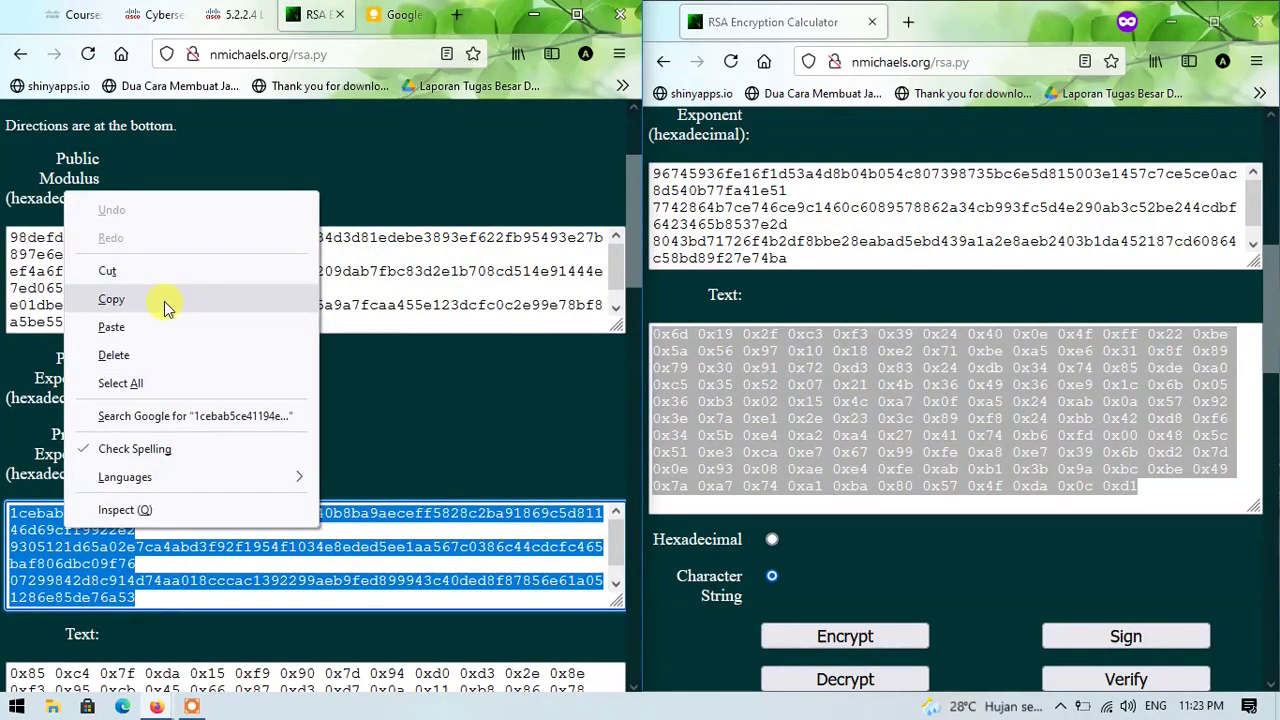
left_click(137, 331)
Replace the Text box content in the main window's RSA calculator with the lab partner's digital signature copied from the lab PDF.
left_click(225, 14)
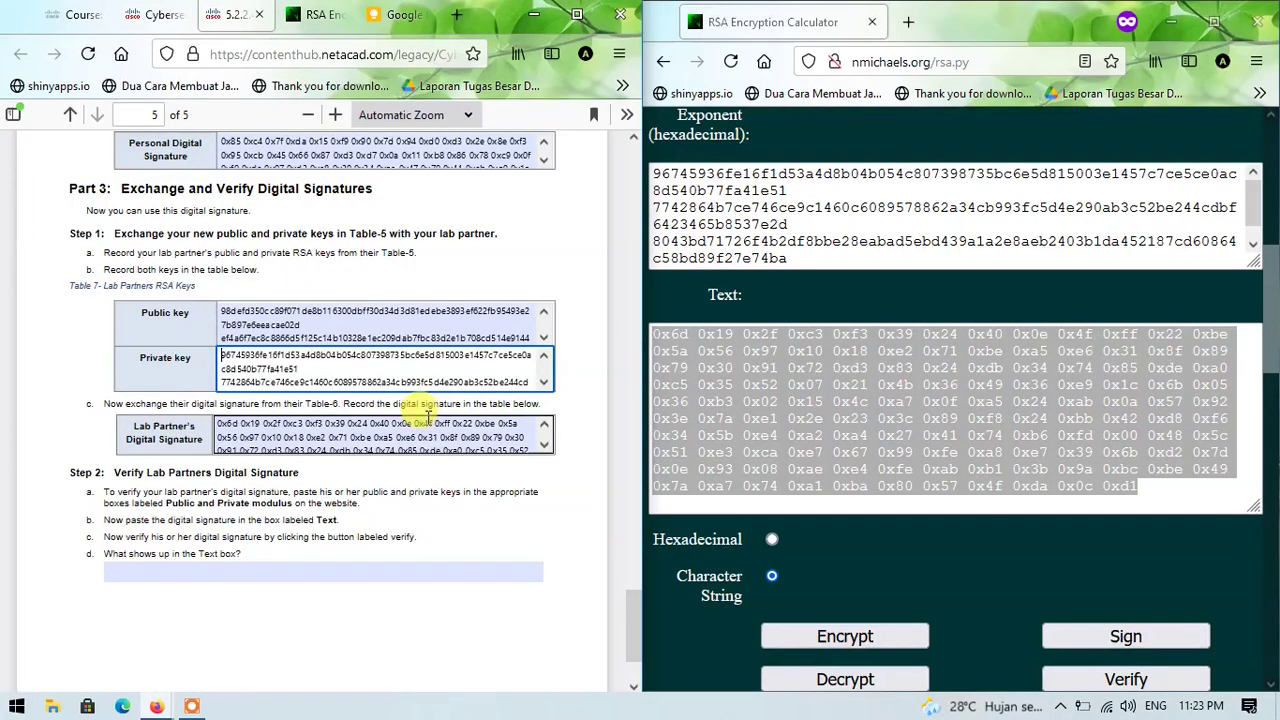
left_click(224, 422)
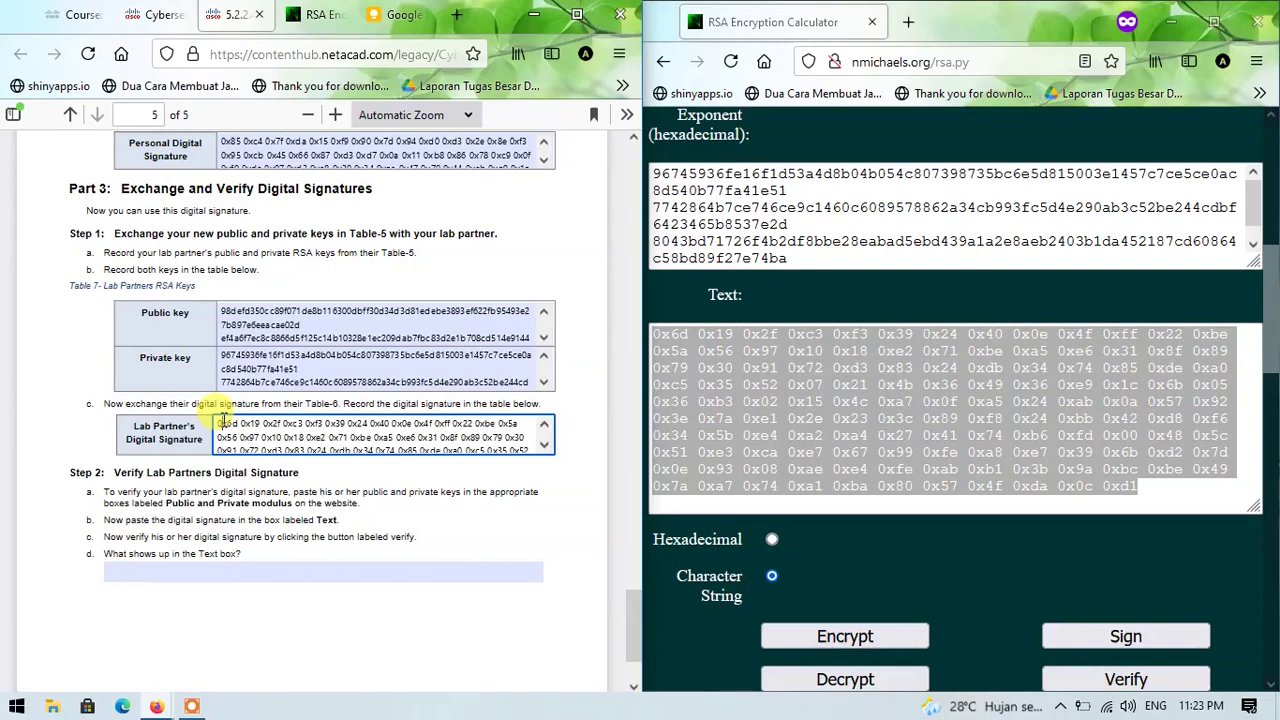
key("ctrl+a")
right_click(232, 424)
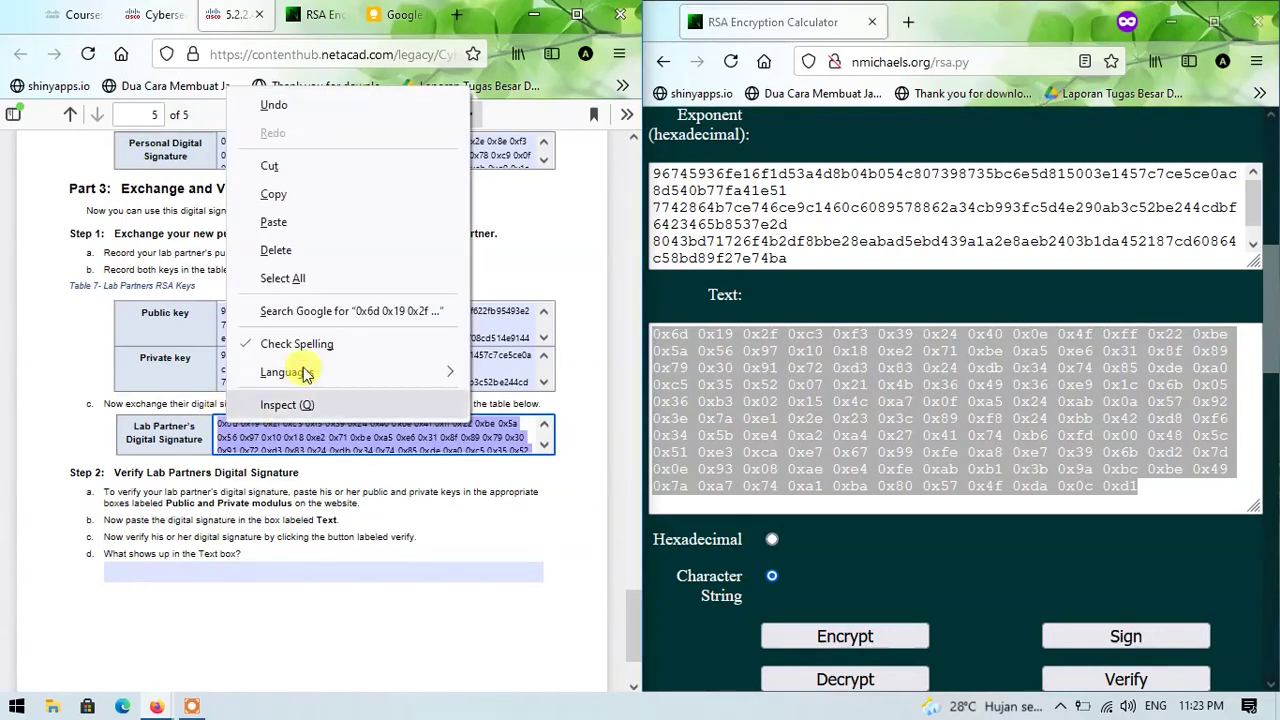
left_click(300, 196)
left_click(315, 14)
left_click(365, 506)
scroll(348, 517, "down", 1)
scroll(311, 590, "down", 3)
left_click_drag(535, 570, 14, 418)
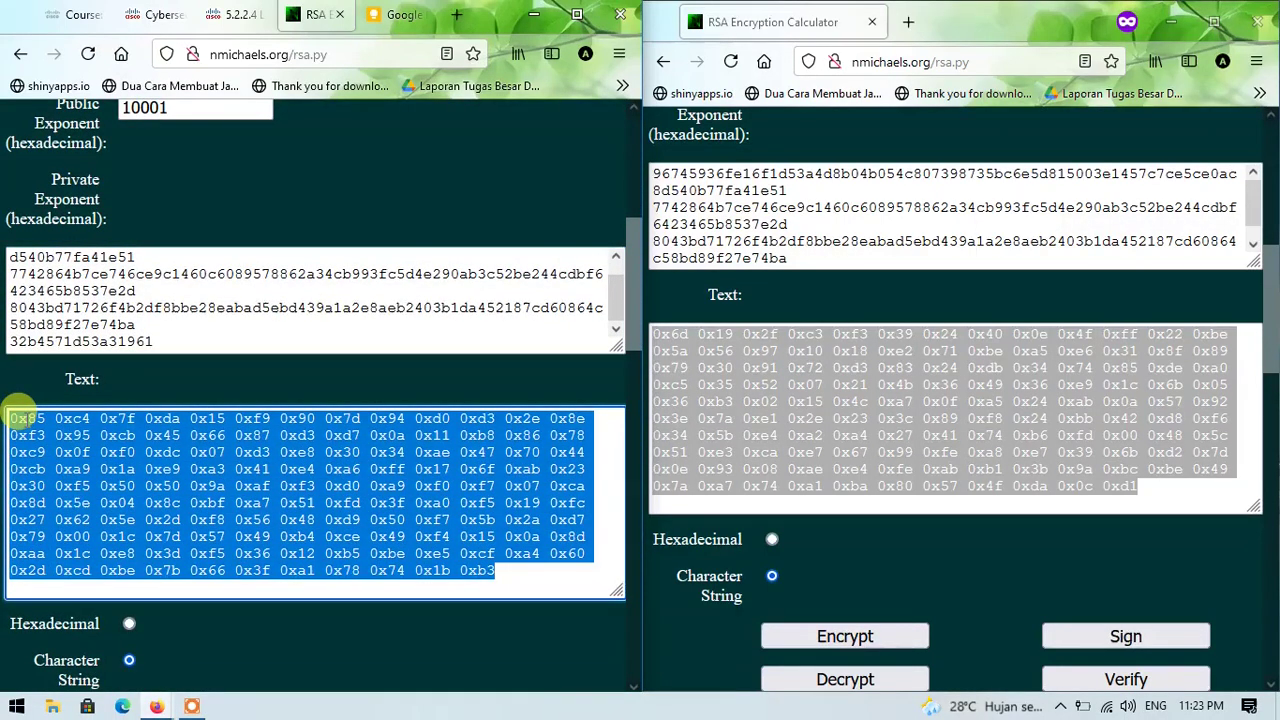
key("BackSpace")
right_click(27, 419)
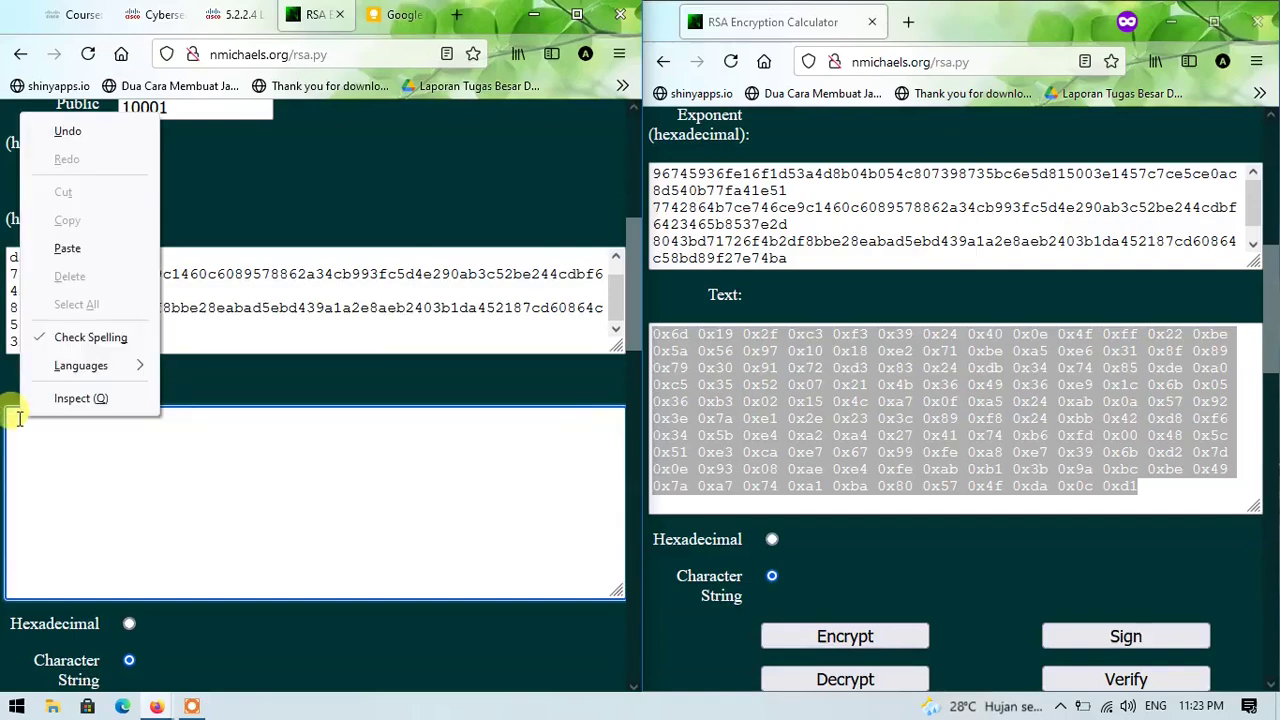
left_click(107, 248)
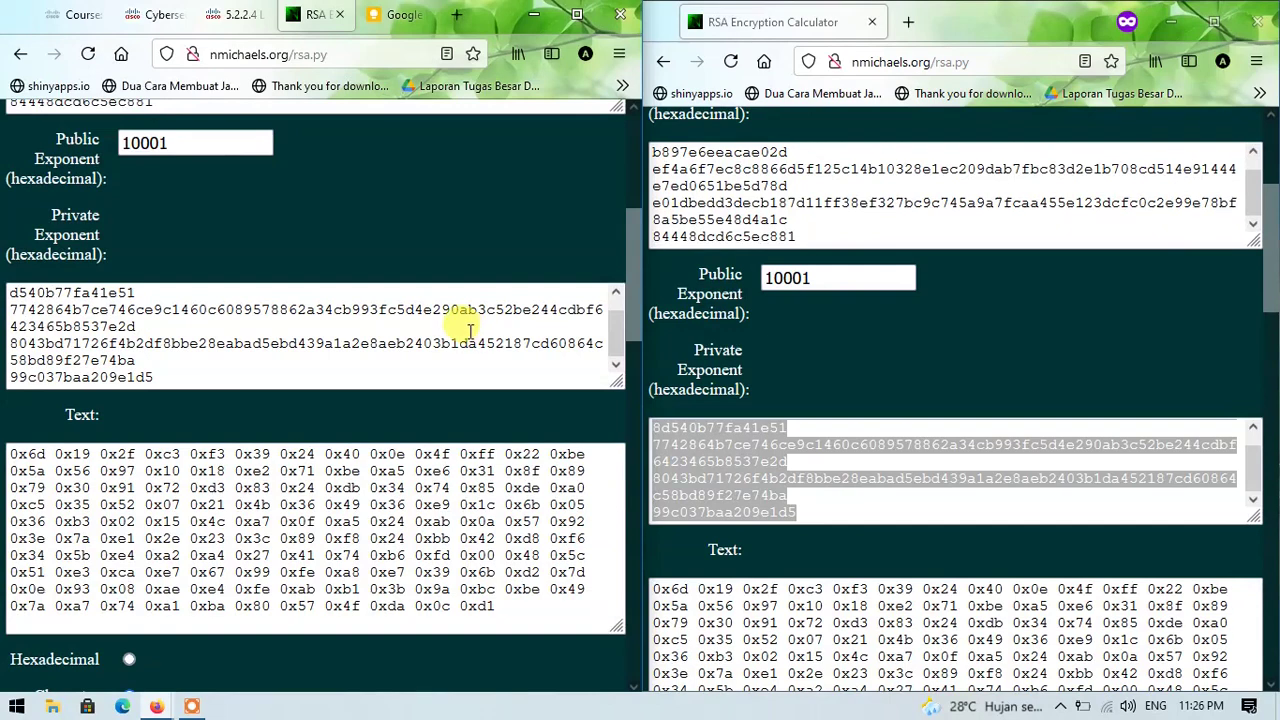
Verify the lab partner's signature in the main window's RSA calculator and view the resulting Text box.
scroll(450, 355, "down", 3)
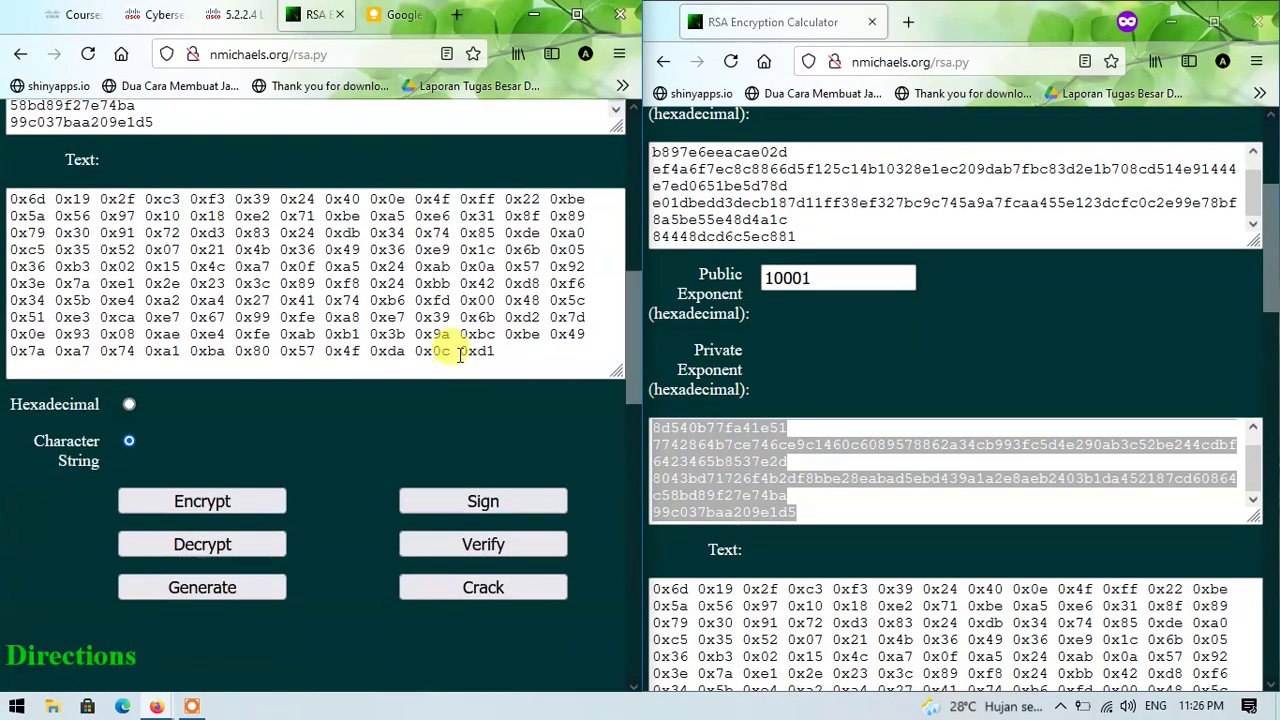
left_click(498, 546)
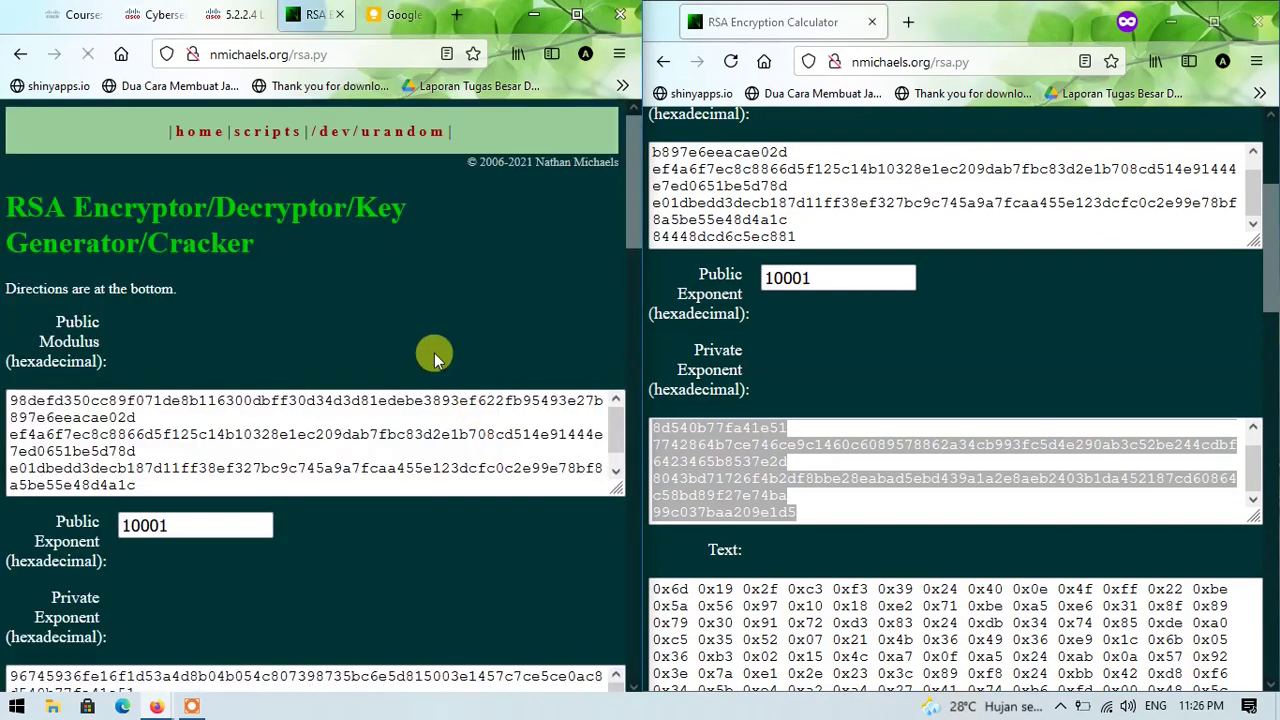
scroll(432, 352, "down", 4)
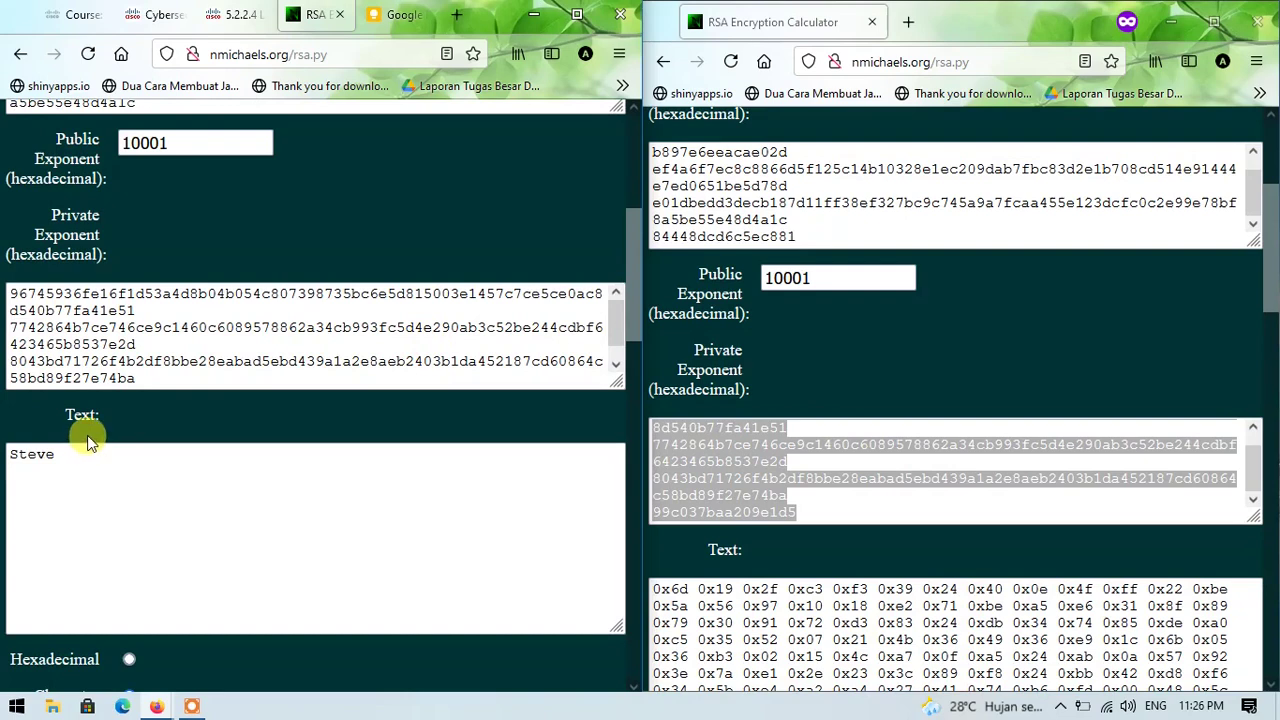
Answer question d of Part 3 Step 2 in the lab PDF with the name shown in the calculator's Text box.
key("ctrl+shift+Tab")
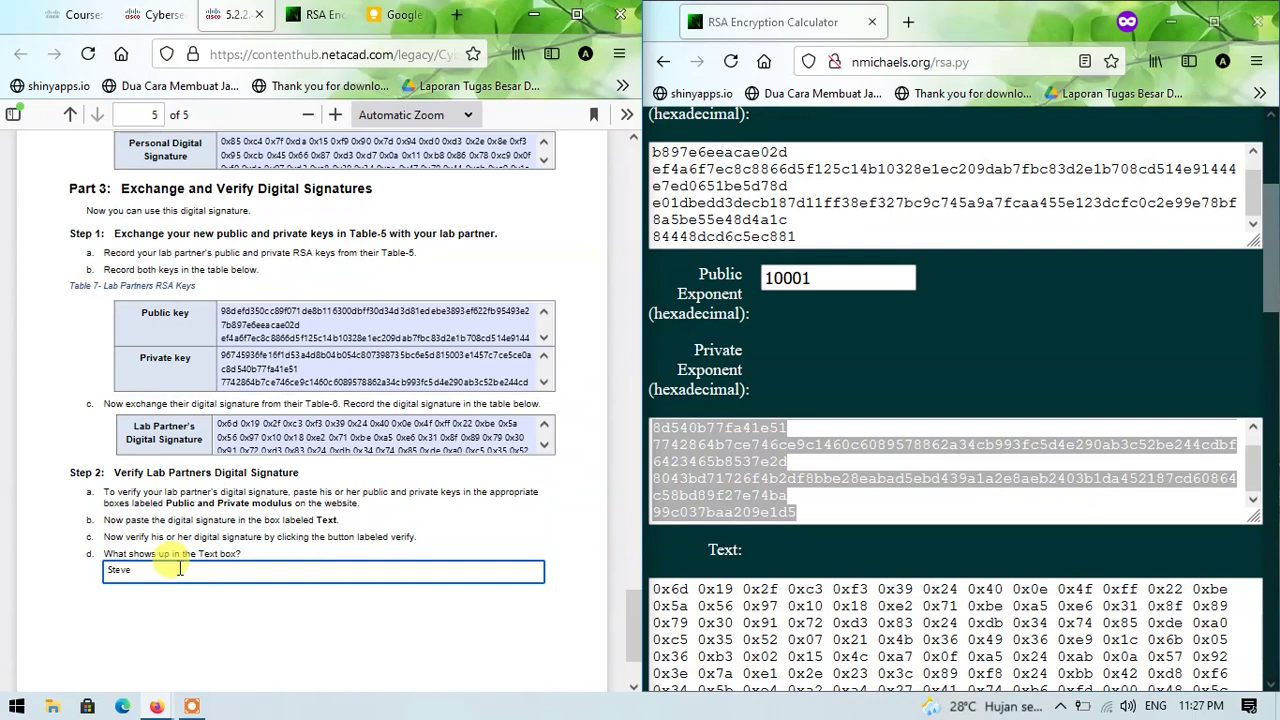
scroll(185, 530, "down", 3)
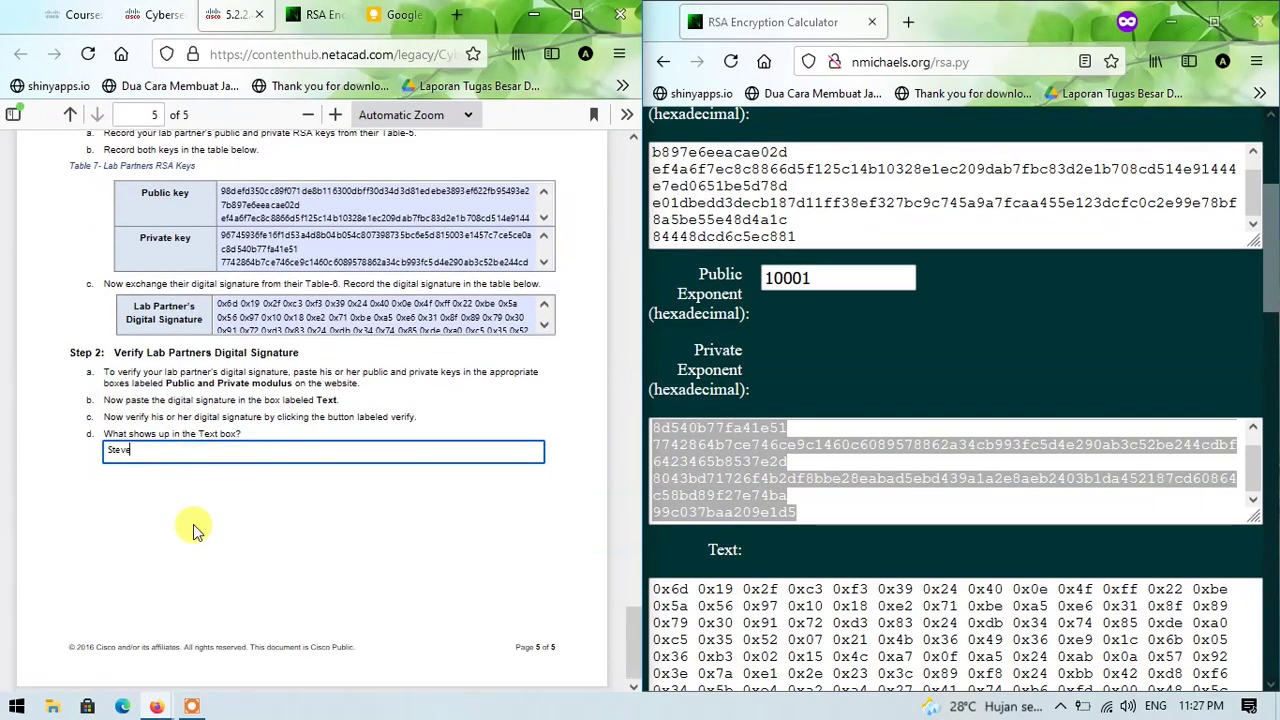
key("ctrl+Tab")
left_click(808, 368)
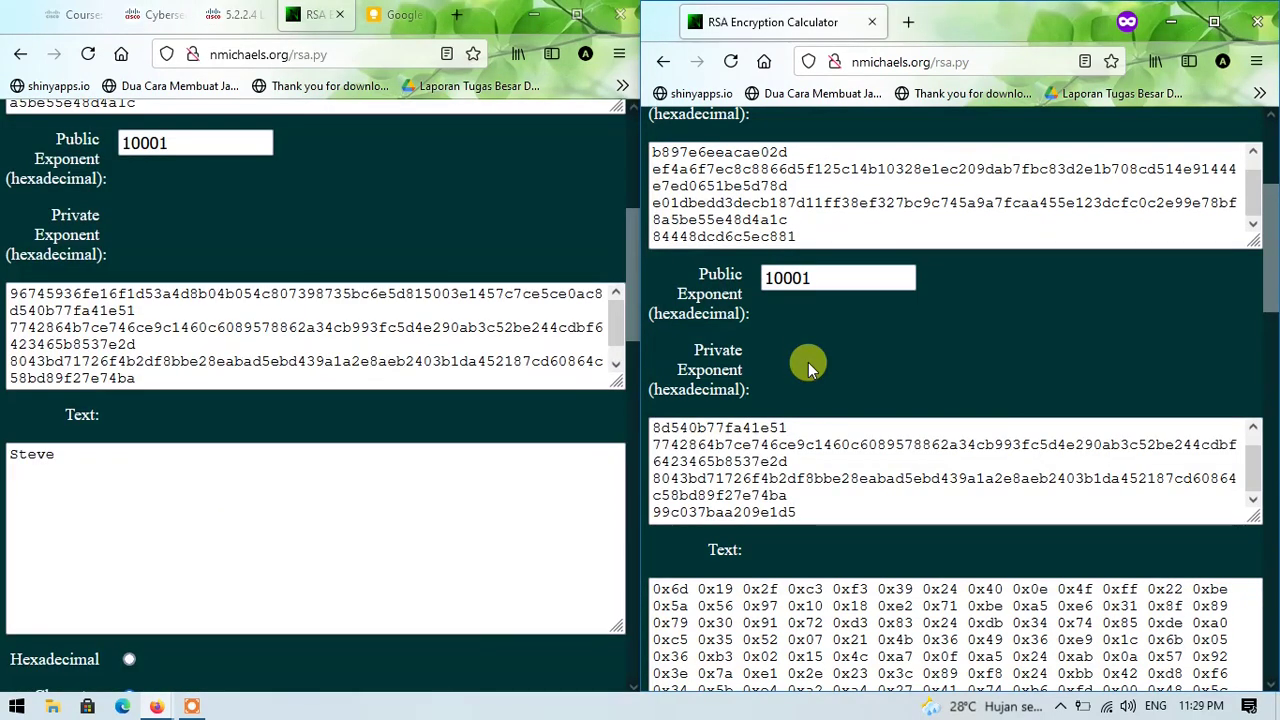